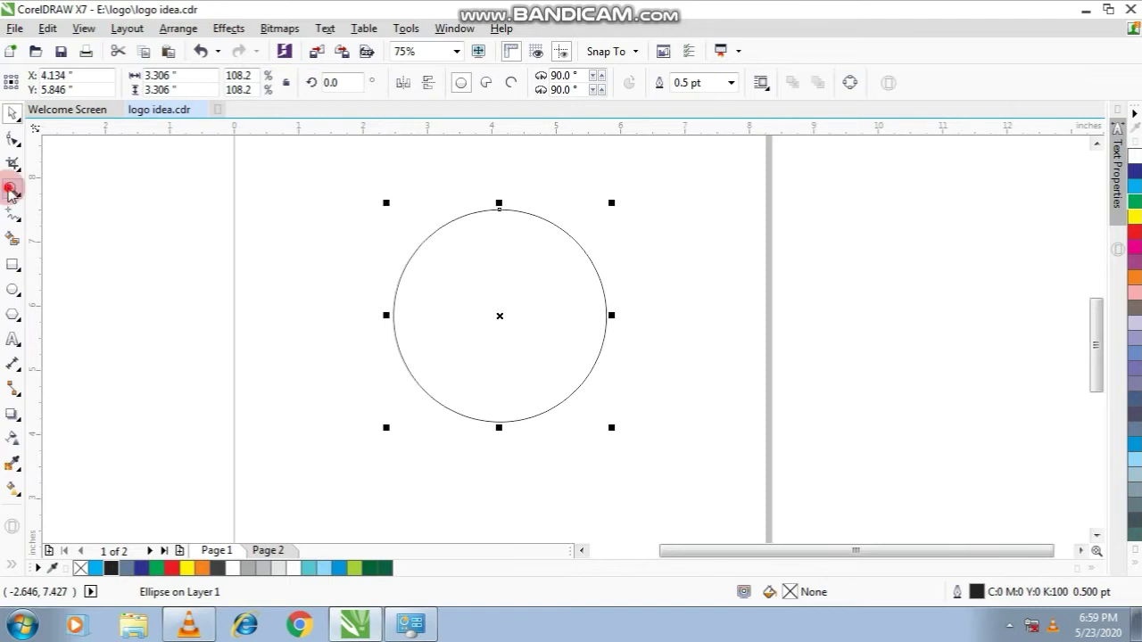
Convert the circle to curves so its nodes are editable
{"action": "left_click", "coordinate": [9, 189]}
{"action": "left_click_drag", "start_coordinate": [324, 173], "coordinate": [701, 475]}
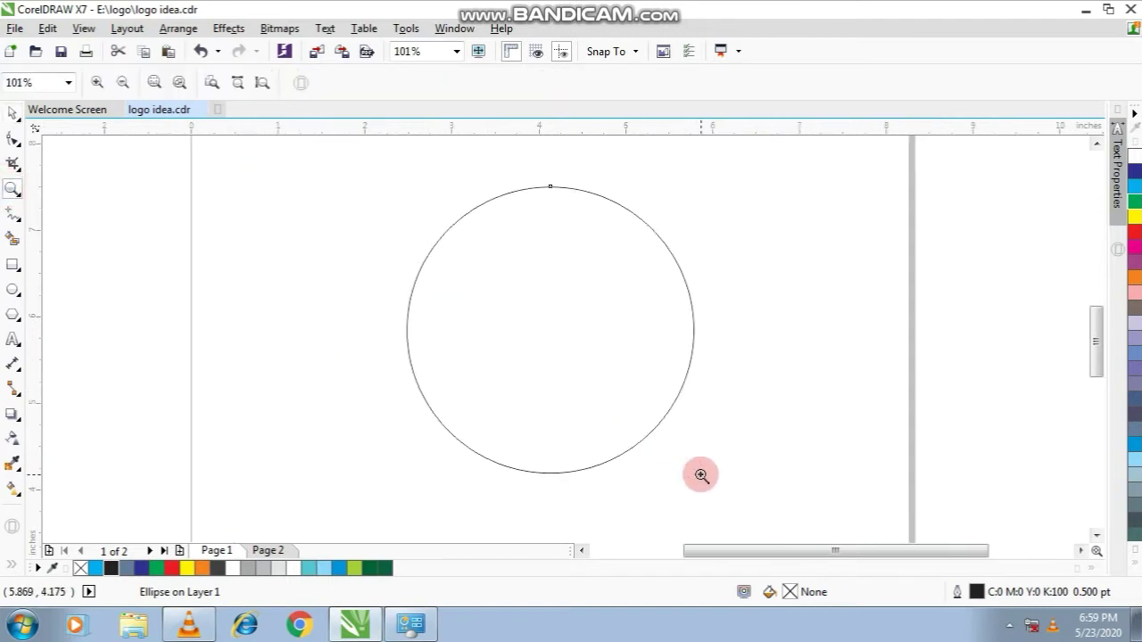
{"action": "left_click", "coordinate": [13, 112]}
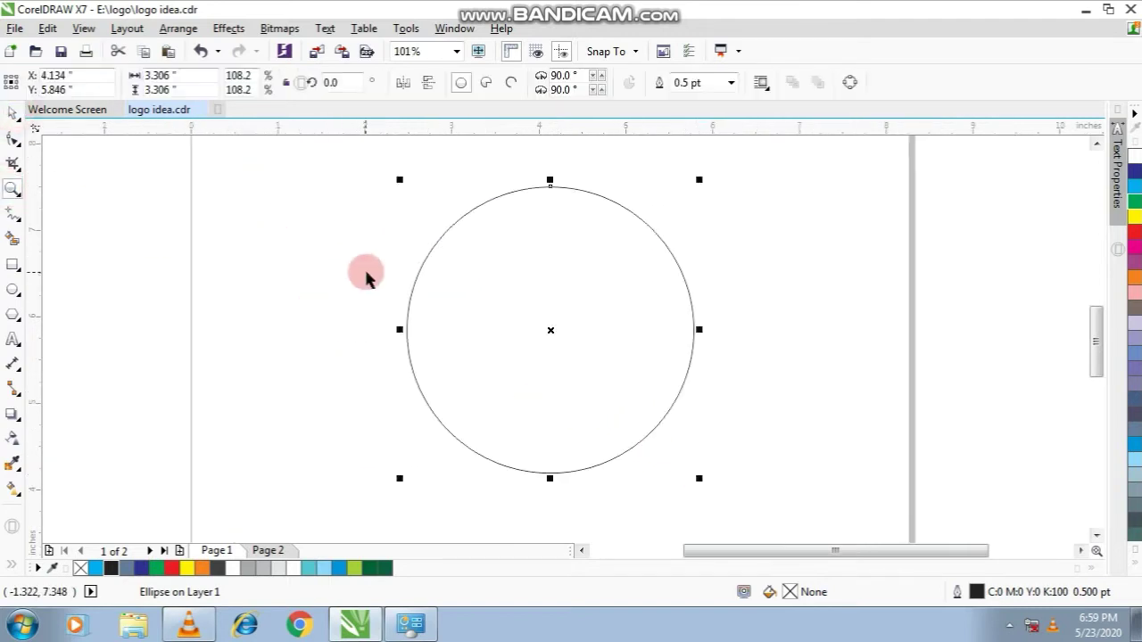
{"action": "right_click", "coordinate": [479, 256]}
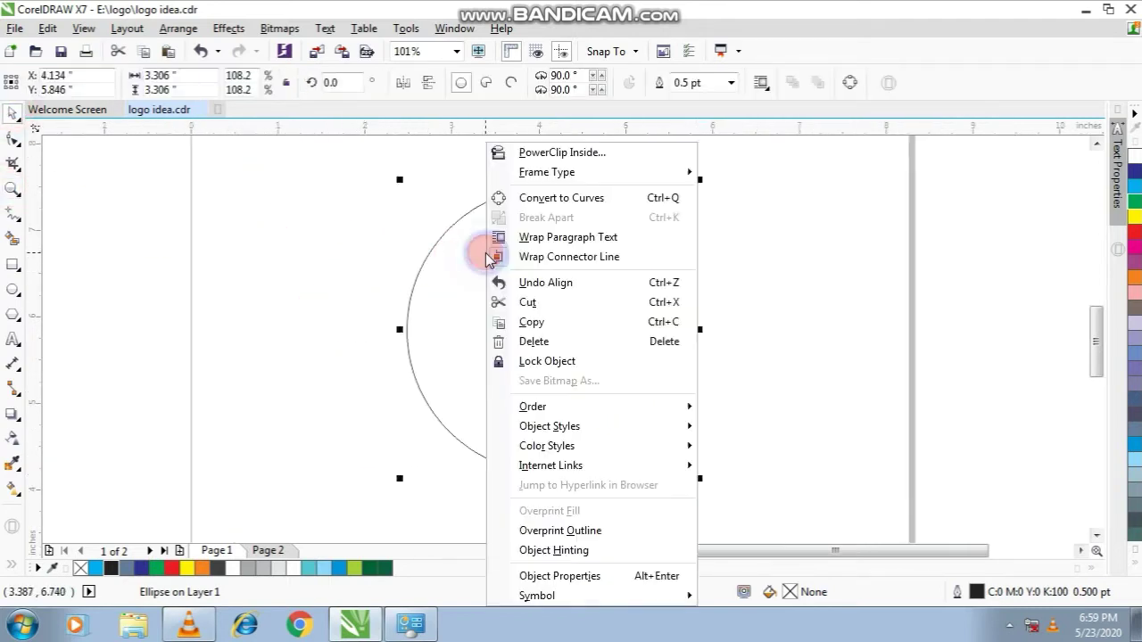
{"action": "left_click", "coordinate": [542, 198]}
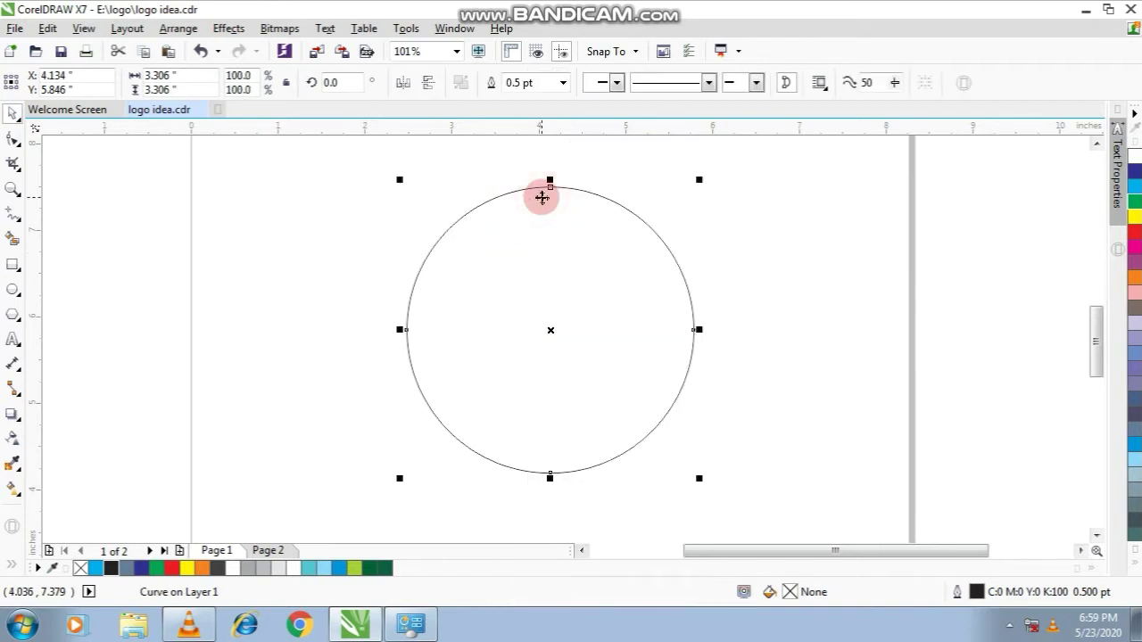
Break the circle at its bottom node and delete that node, leaving only the upper semicircle
{"action": "left_click", "coordinate": [11, 140]}
{"action": "left_click_drag", "start_coordinate": [512, 490], "coordinate": [594, 452]}
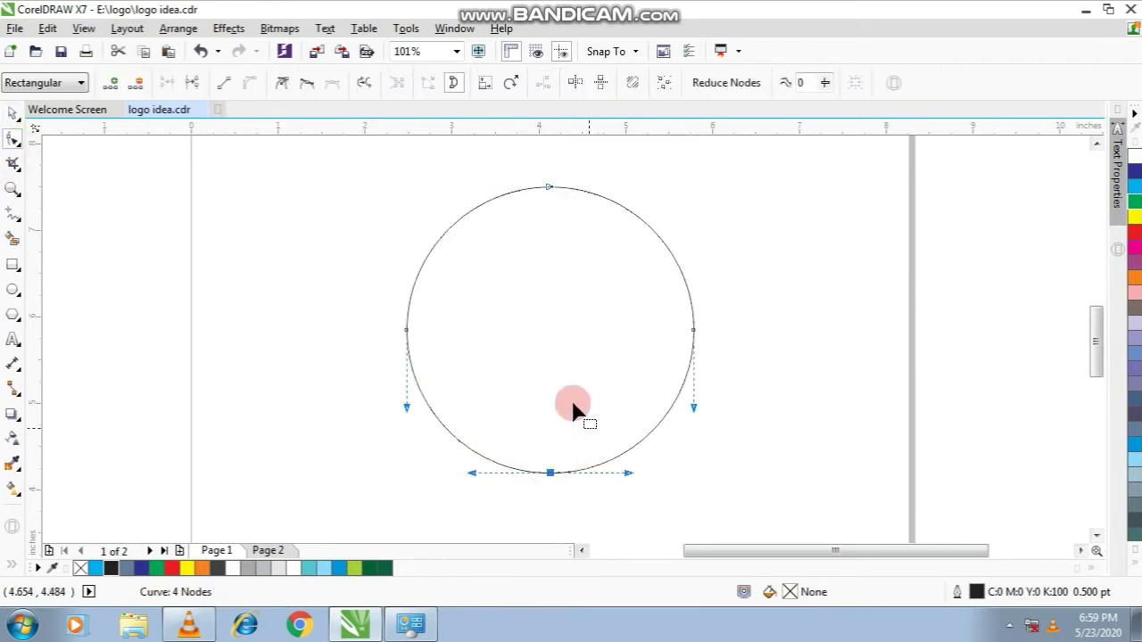
{"action": "left_click", "coordinate": [197, 90]}
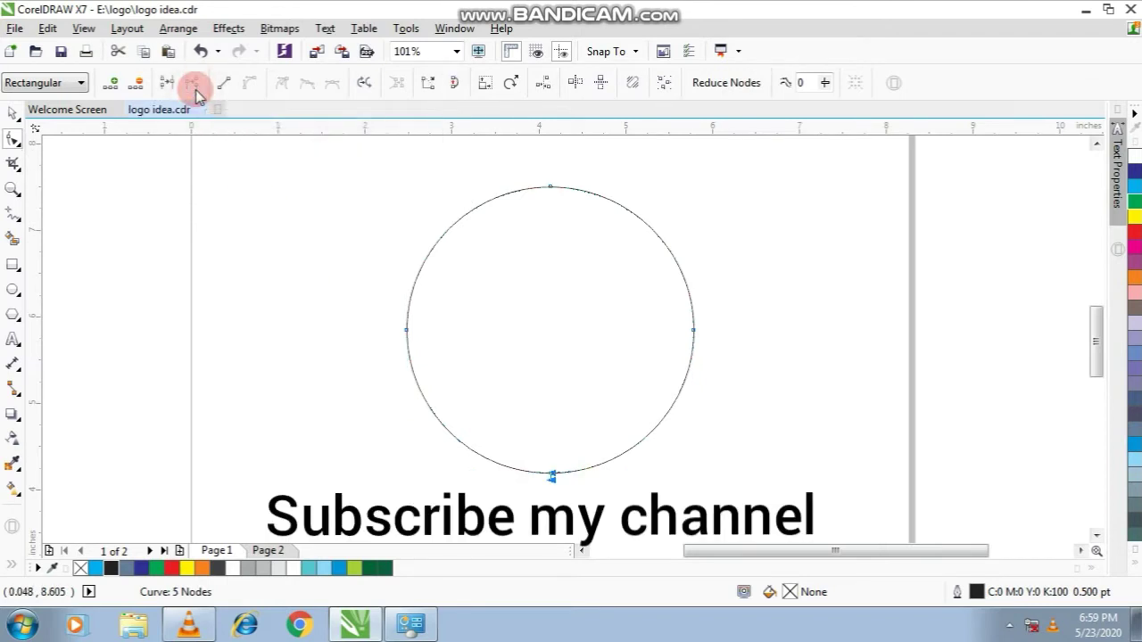
{"action": "left_click", "coordinate": [135, 82]}
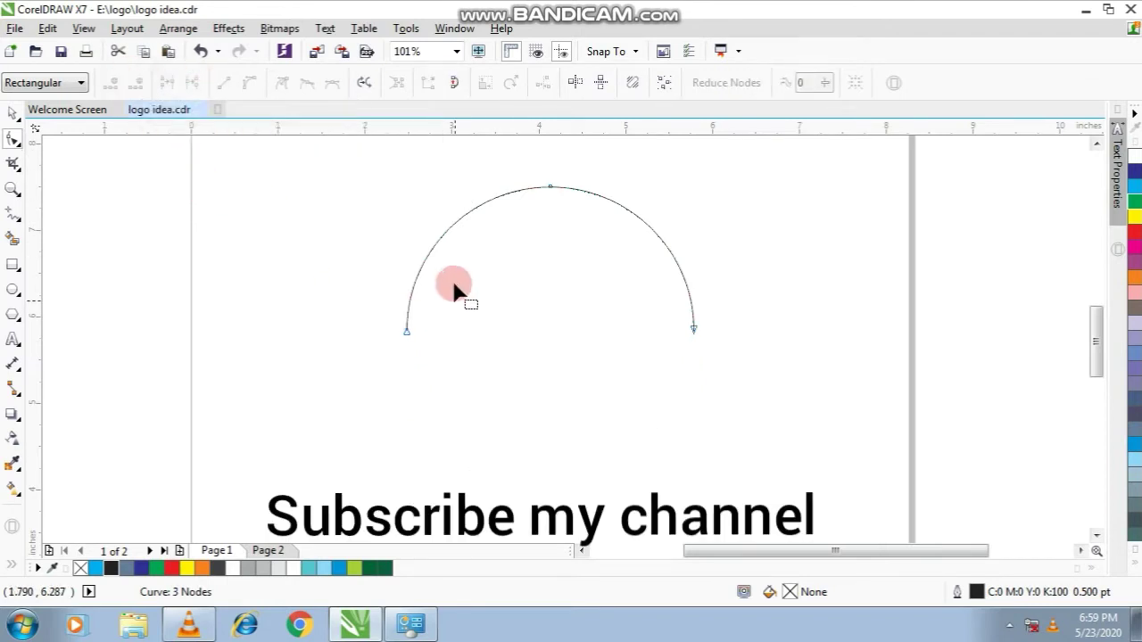
{"action": "left_click", "coordinate": [13, 114]}
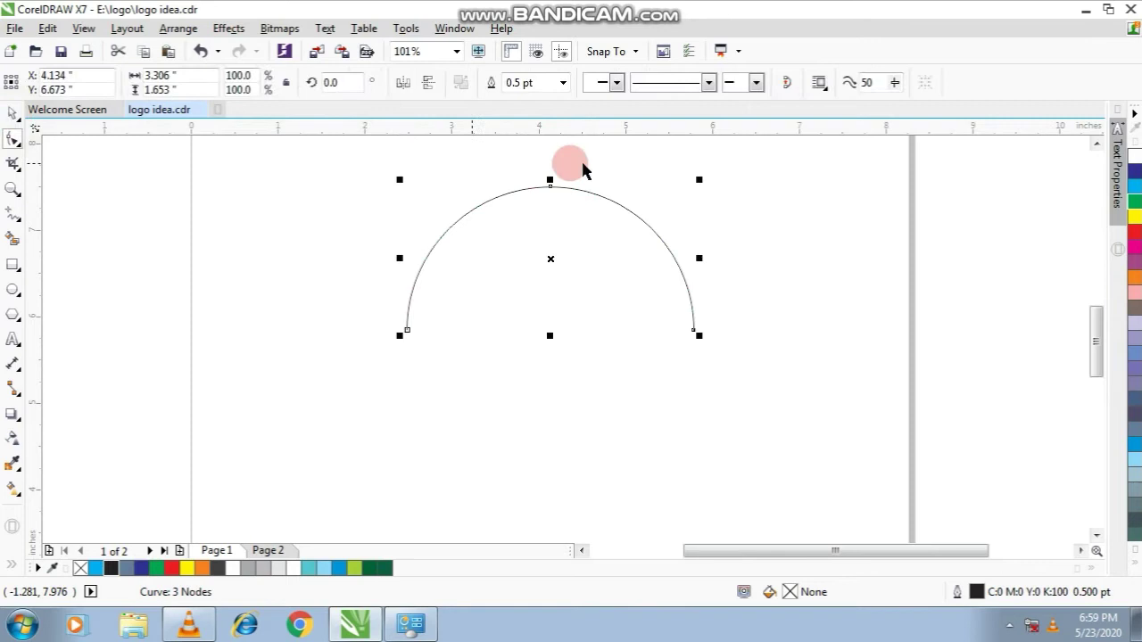
Try outline widths of 8, 16 and 24 pt on the semicircle
{"action": "left_click", "coordinate": [561, 83]}
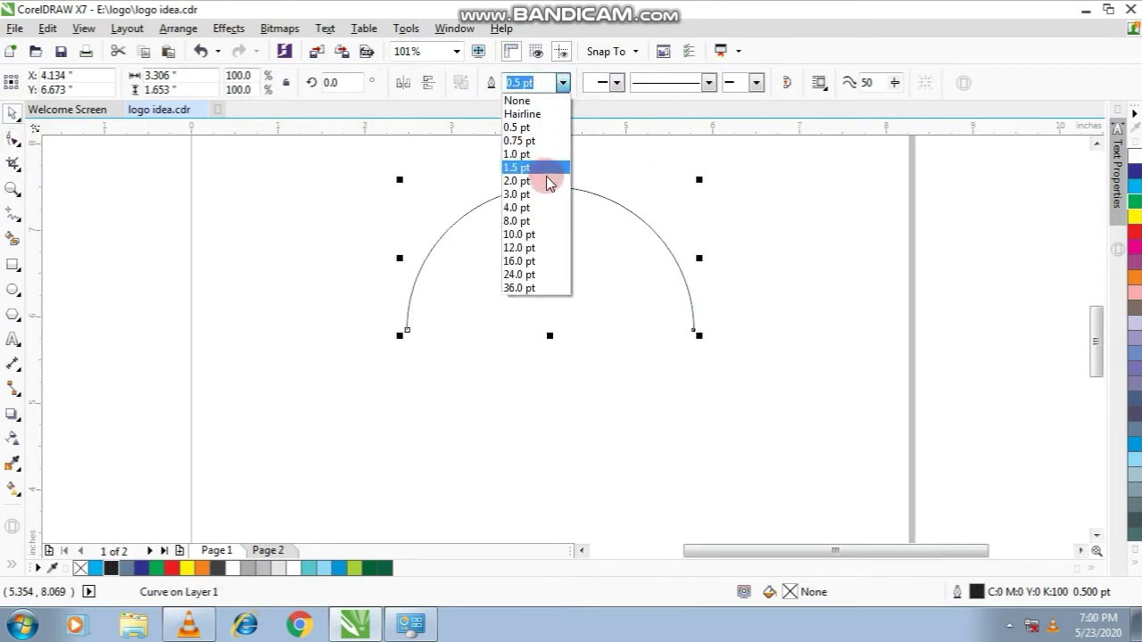
{"action": "key", "text": "Escape"}
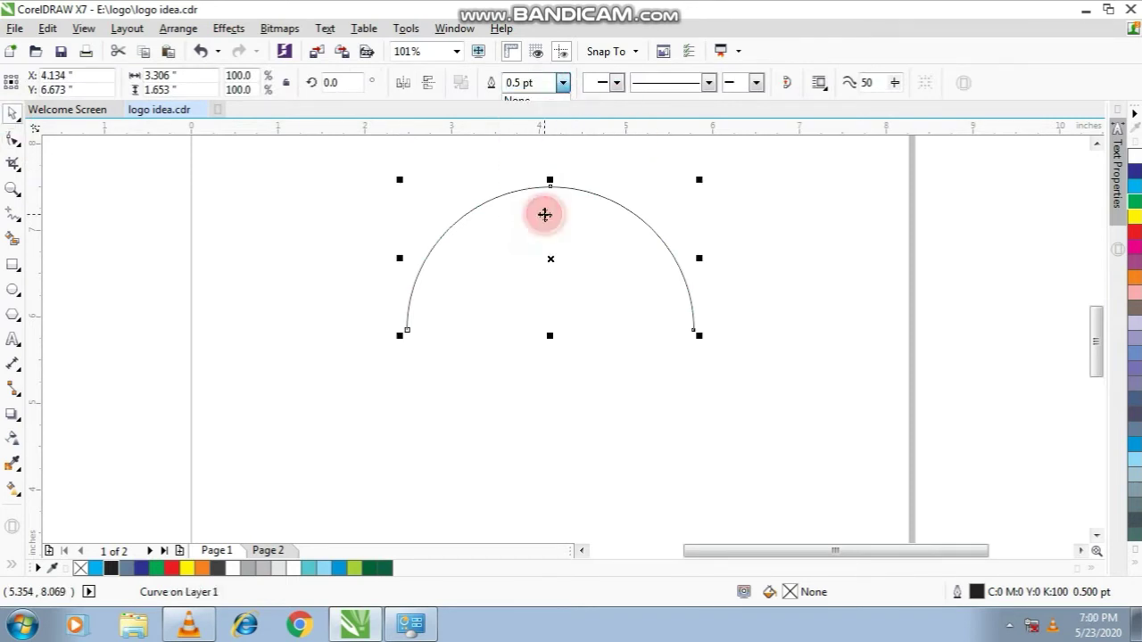
{"action": "left_click", "coordinate": [563, 84]}
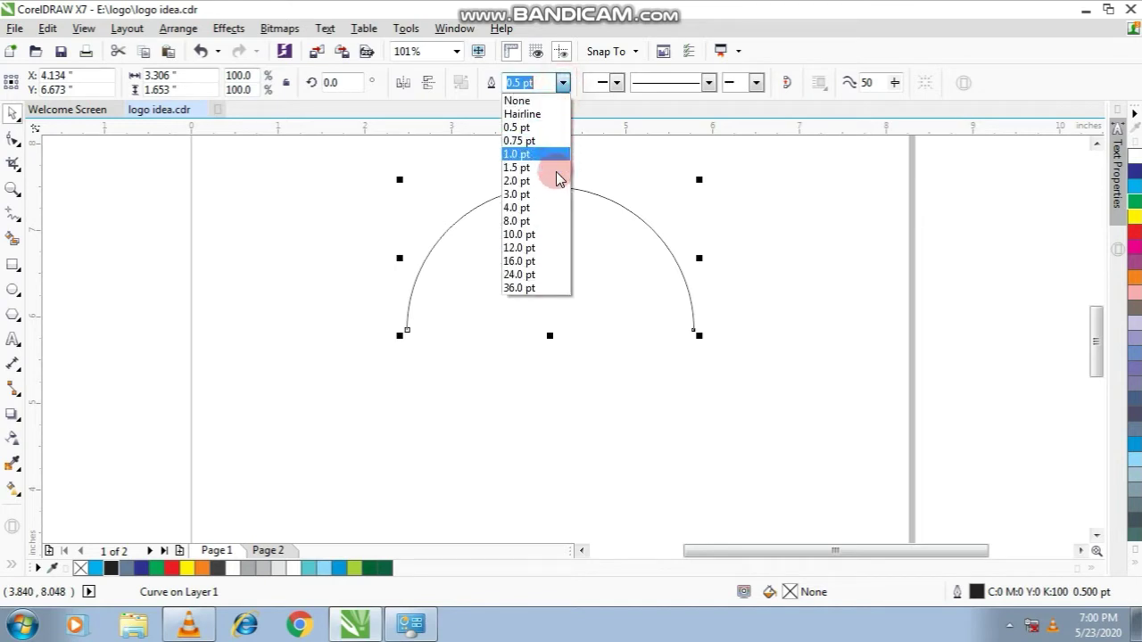
{"action": "left_click", "coordinate": [555, 223]}
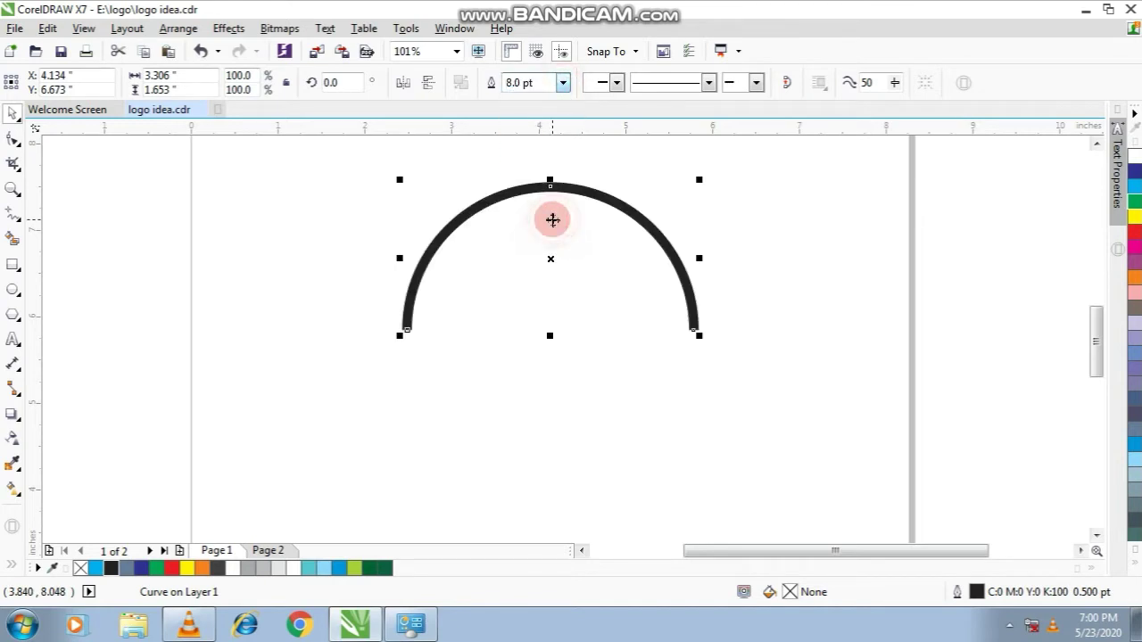
{"action": "left_click", "coordinate": [563, 83]}
{"action": "left_click", "coordinate": [552, 262]}
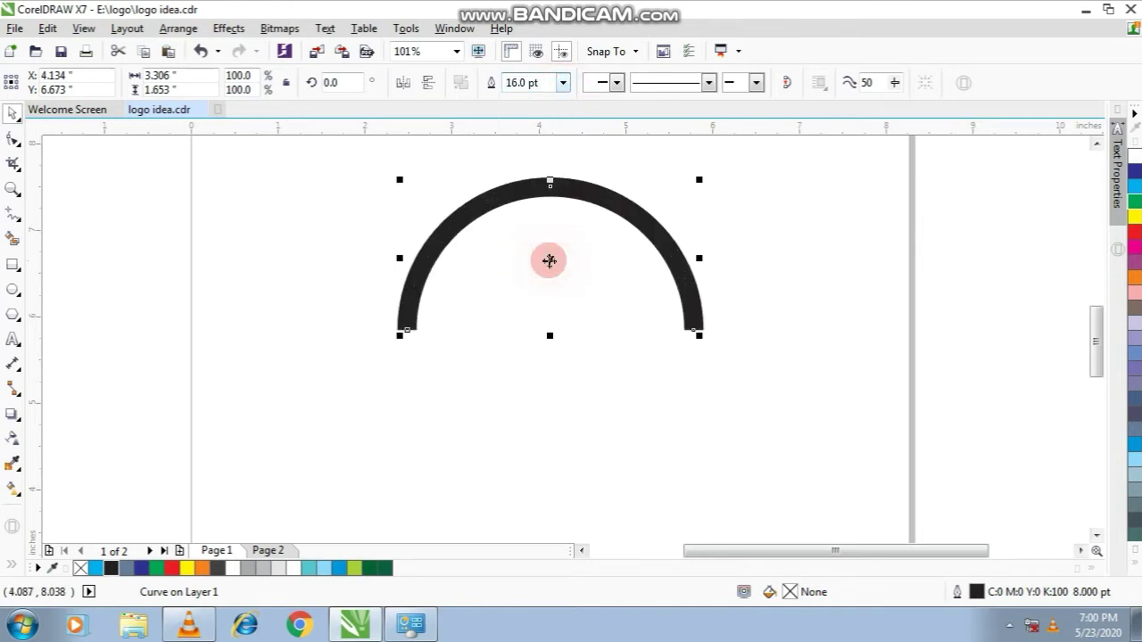
{"action": "left_click", "coordinate": [562, 83]}
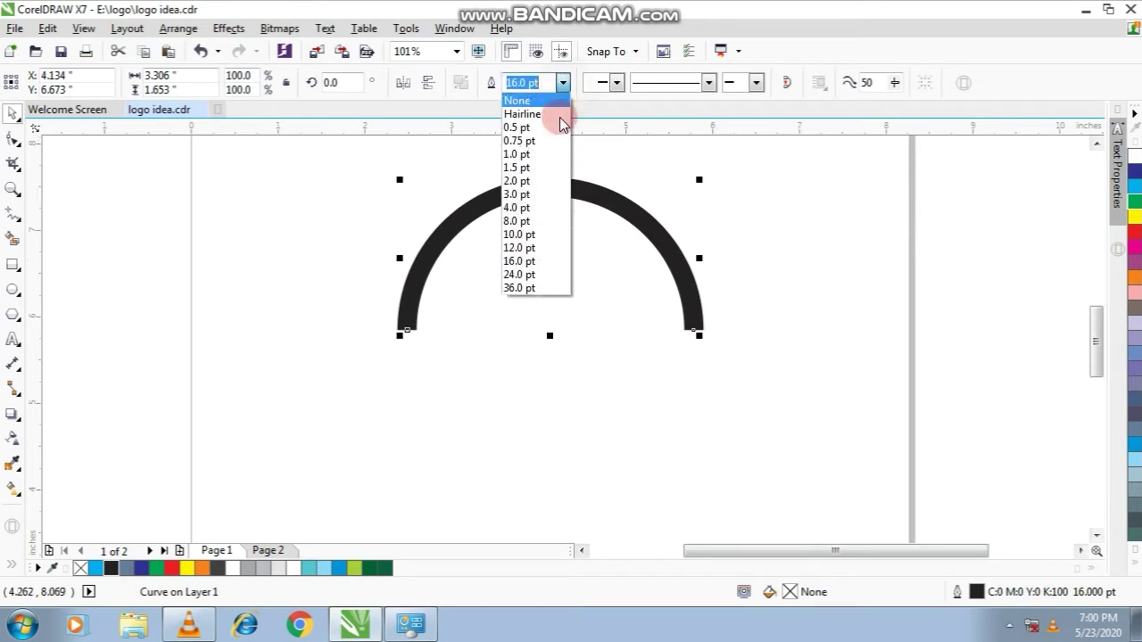
{"action": "left_click", "coordinate": [551, 275]}
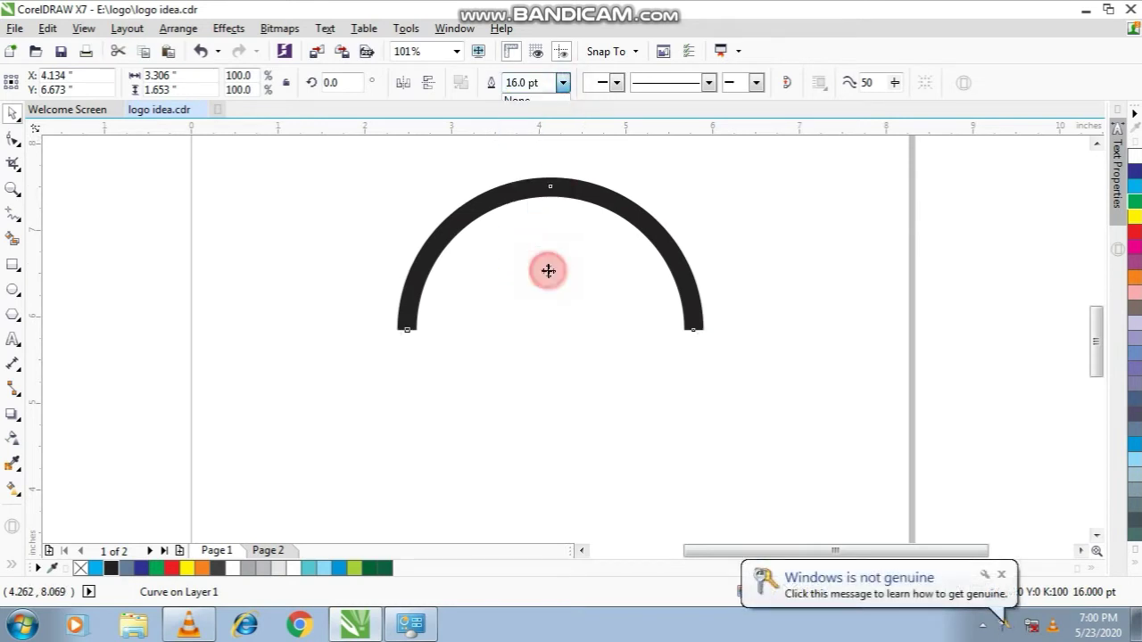
Set the semicircle's outline width to 30 pt and check its thickness
{"action": "left_click", "coordinate": [538, 82]}
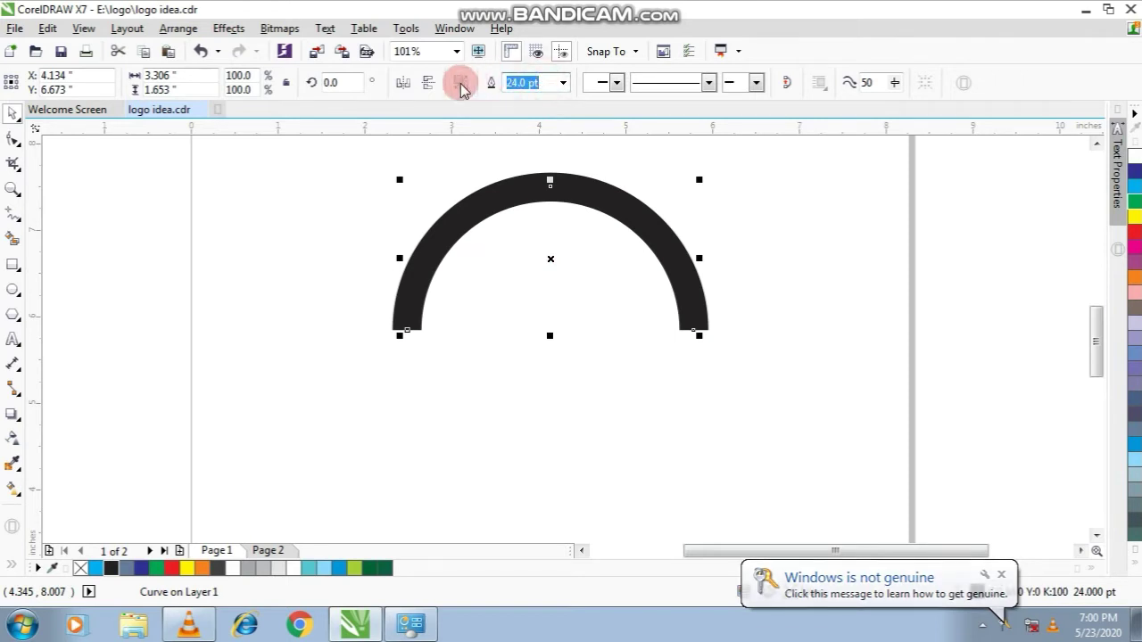
{"action": "type", "text": "30"}
{"action": "left_click", "coordinate": [458, 81]}
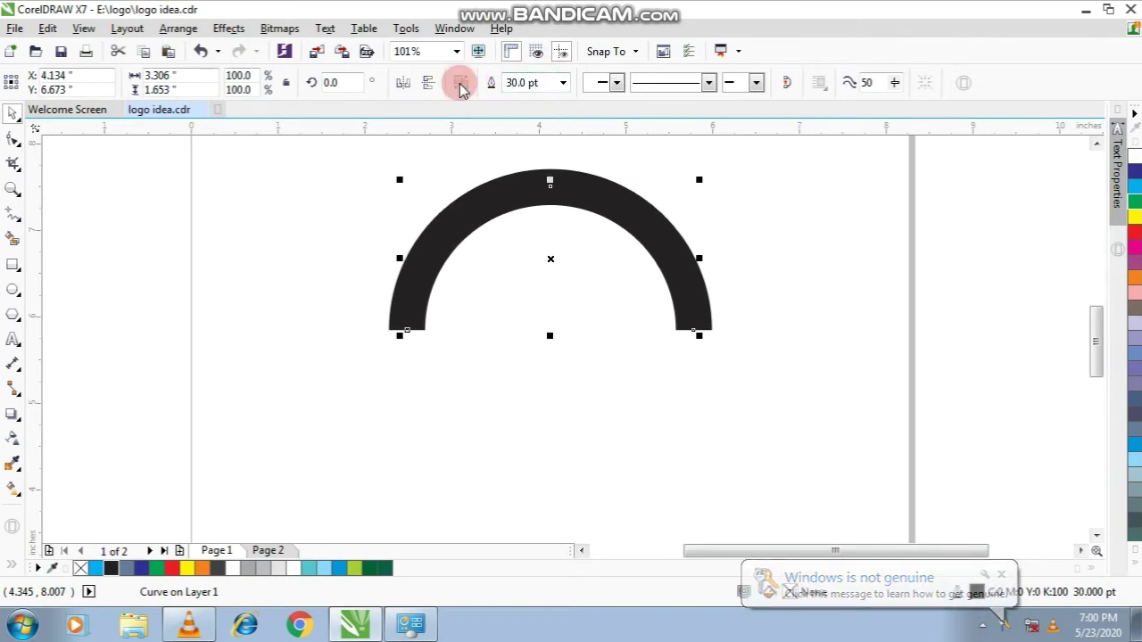
{"action": "left_click", "coordinate": [591, 252]}
{"action": "scroll", "coordinate": [589, 254], "scroll_direction": "down", "scroll_amount": 2}
{"action": "scroll", "coordinate": [586, 255], "scroll_direction": "up", "scroll_amount": 4}
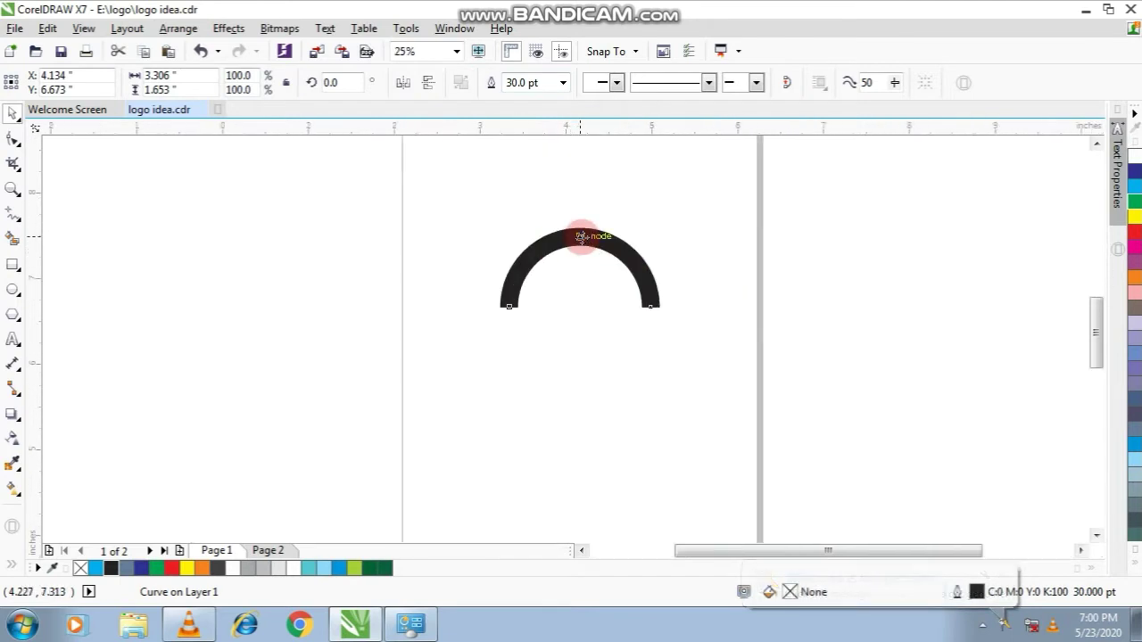
Set the semicircle's outline width to 33 pt
{"action": "left_click", "coordinate": [551, 85]}
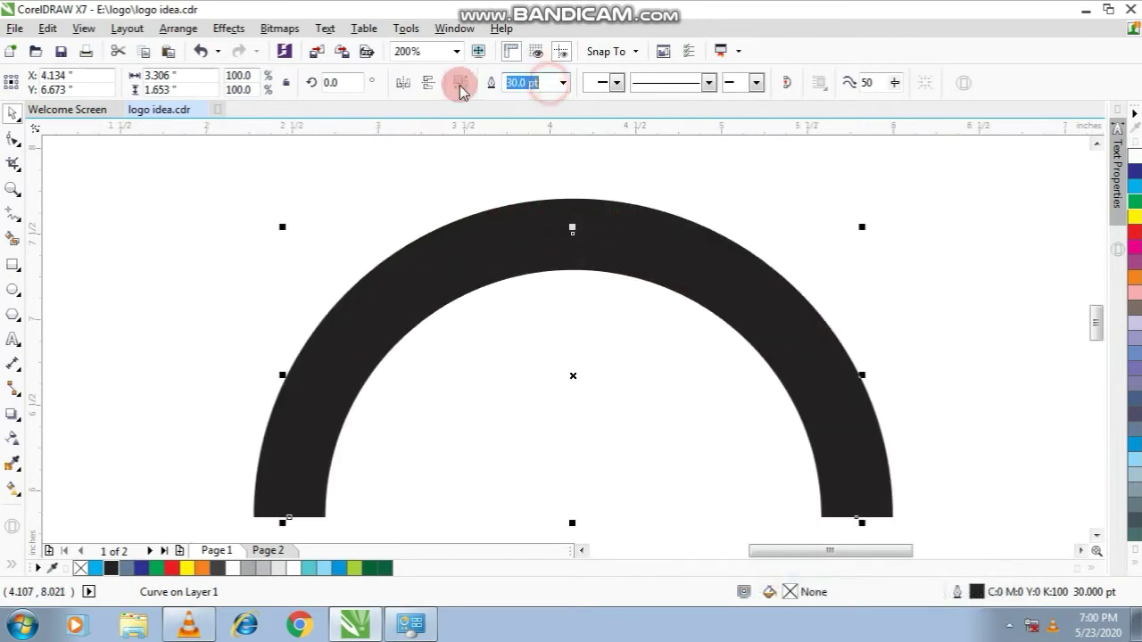
{"action": "type", "text": "33"}
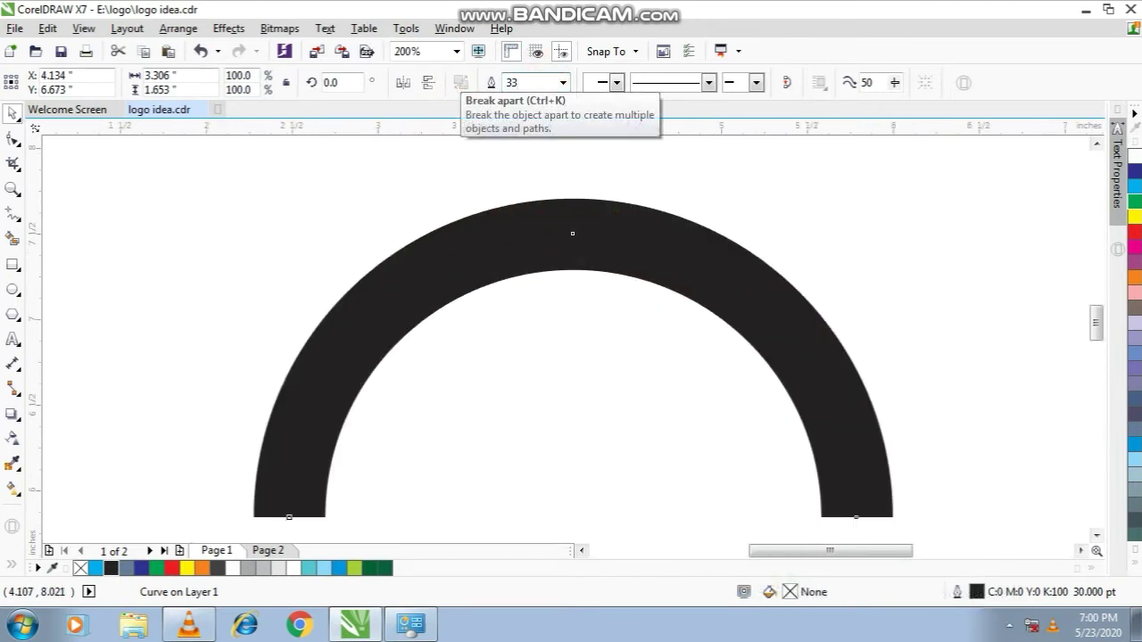
{"action": "key", "text": "Return"}
{"action": "left_click", "coordinate": [551, 193]}
{"action": "scroll", "coordinate": [592, 284], "scroll_direction": "down", "scroll_amount": 1}
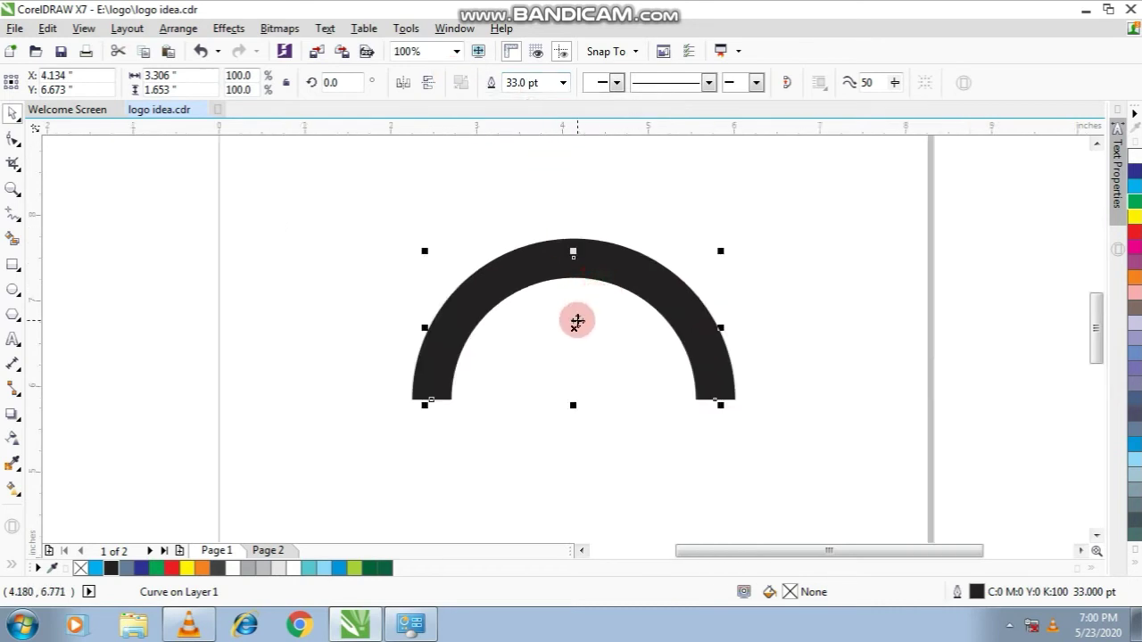
Move the thick semicircle to the left, centred at about X 3.47 and Y 6.66 inches
{"action": "right_click", "coordinate": [630, 281]}
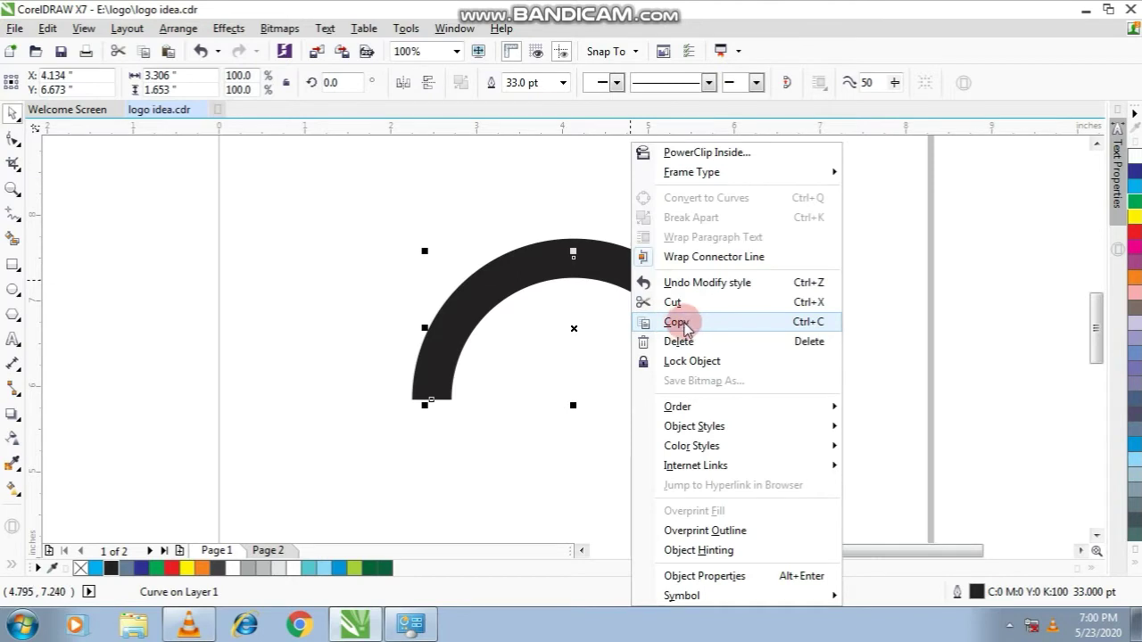
{"action": "left_click", "coordinate": [541, 201]}
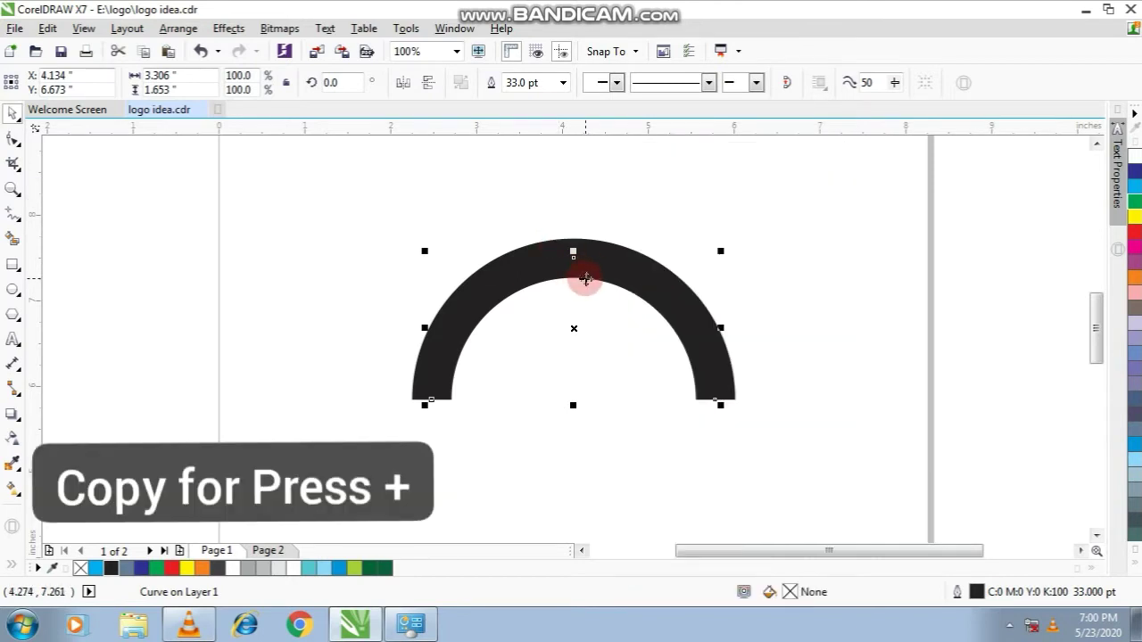
{"action": "left_click_drag", "start_coordinate": [517, 276], "coordinate": [459, 279]}
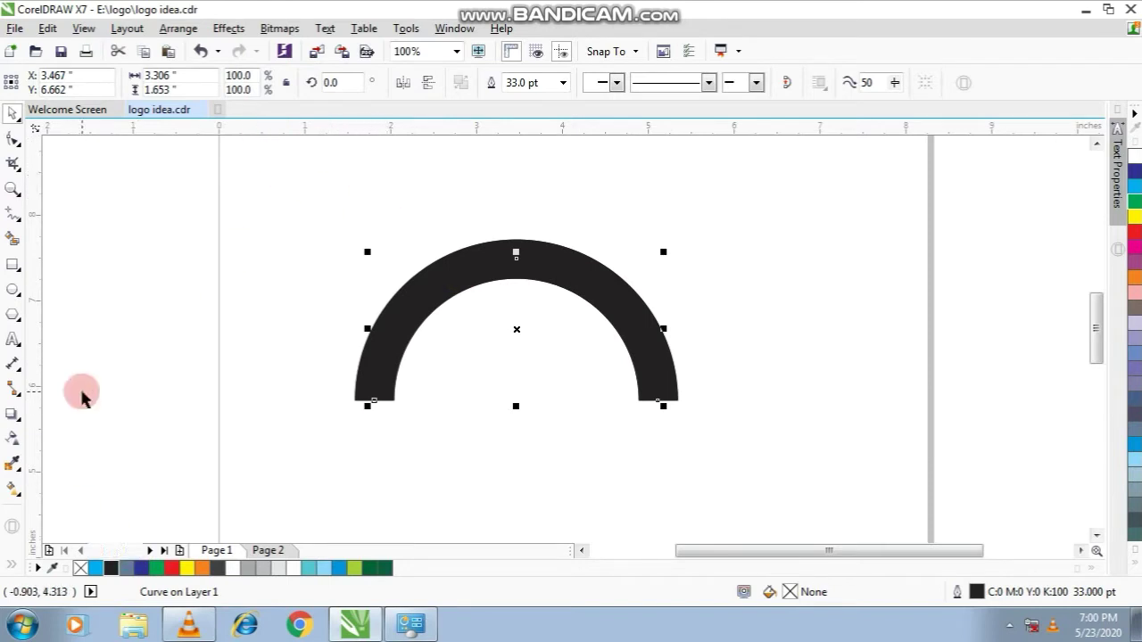
Duplicate the semicircle in place and set the copy's rotation to 300°
{"action": "left_click", "coordinate": [343, 80]}
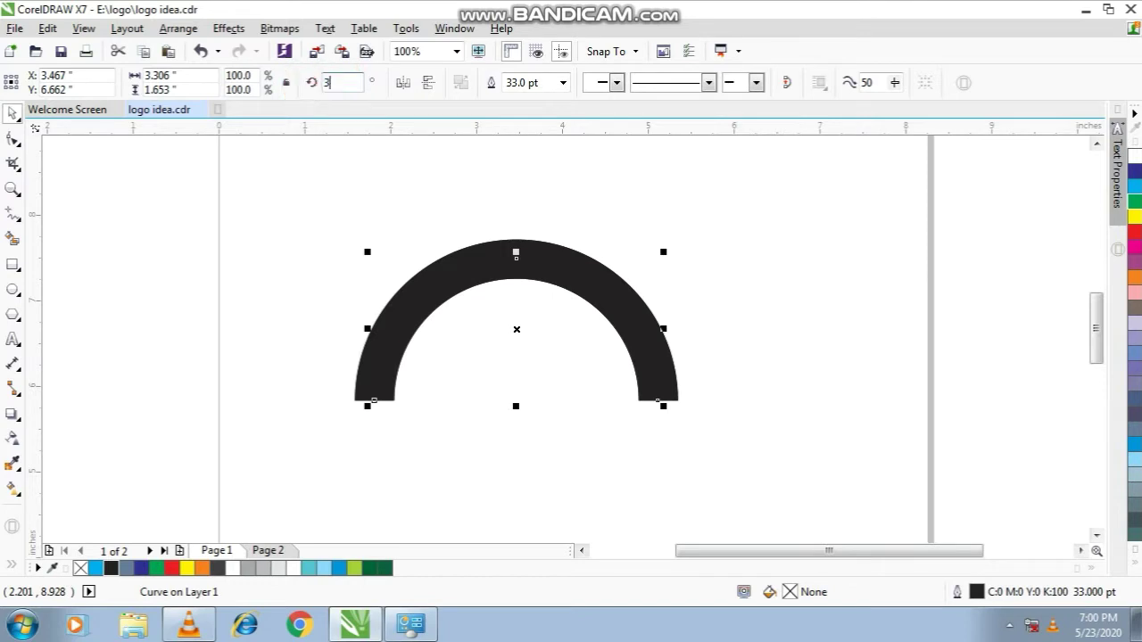
{"action": "type", "text": "300"}
{"action": "key", "text": "Return"}
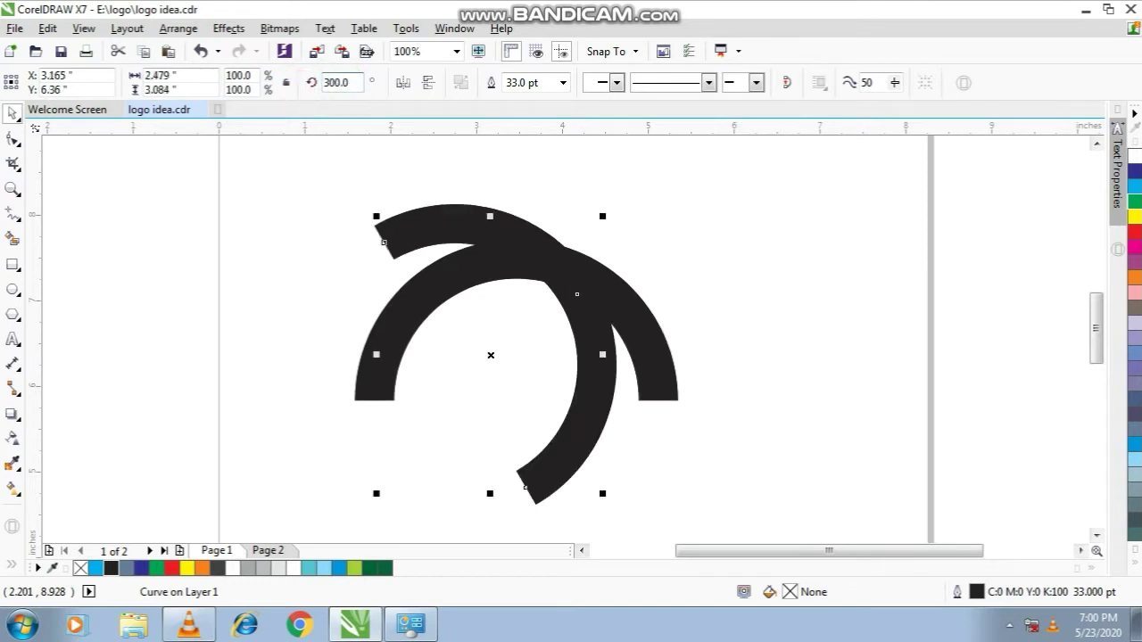
Mirror the rotated copy vertically and move it up so its lower end meets the first arc's left end
{"action": "left_click", "coordinate": [401, 82]}
{"action": "left_click", "coordinate": [401, 82]}
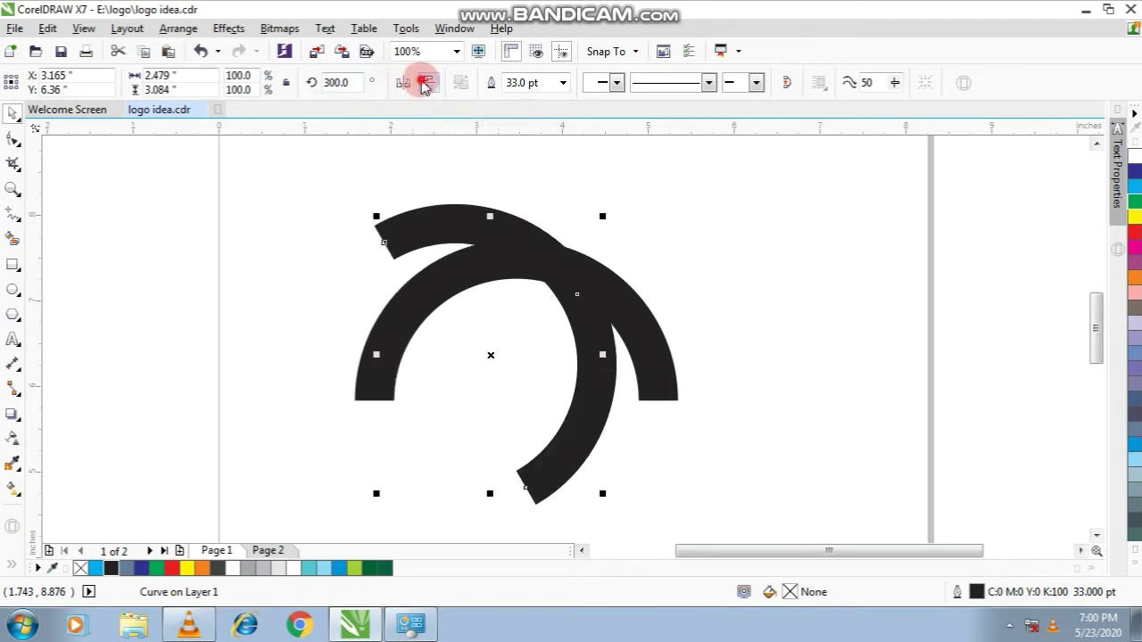
{"action": "left_click", "coordinate": [425, 82]}
{"action": "left_click_drag", "start_coordinate": [425, 483], "coordinate": [417, 424]}
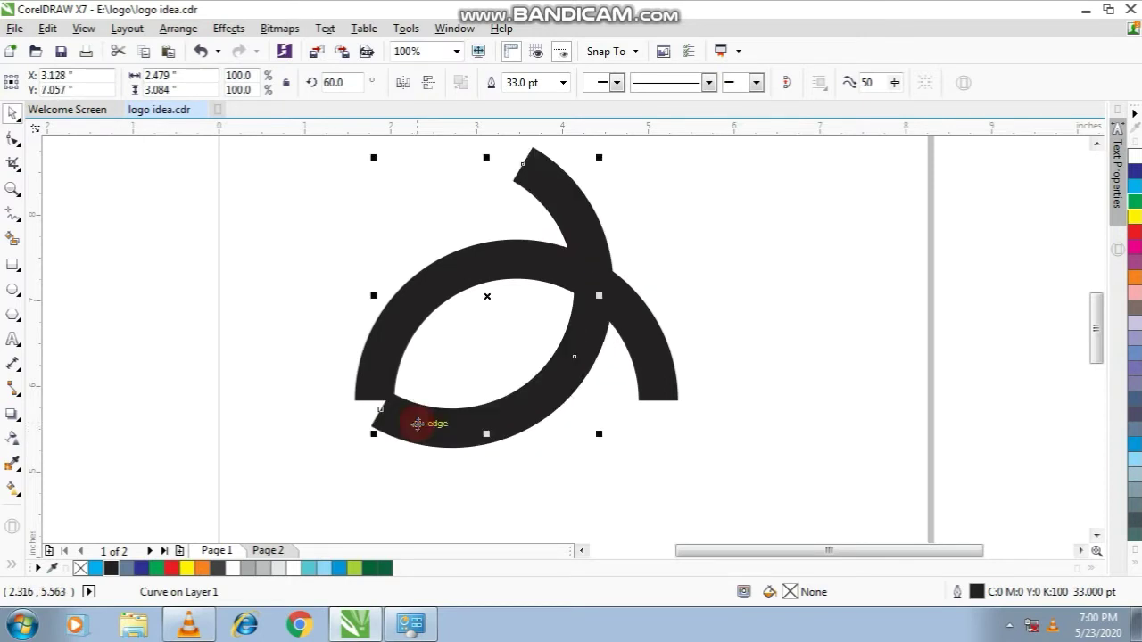
{"action": "left_click", "coordinate": [770, 262]}
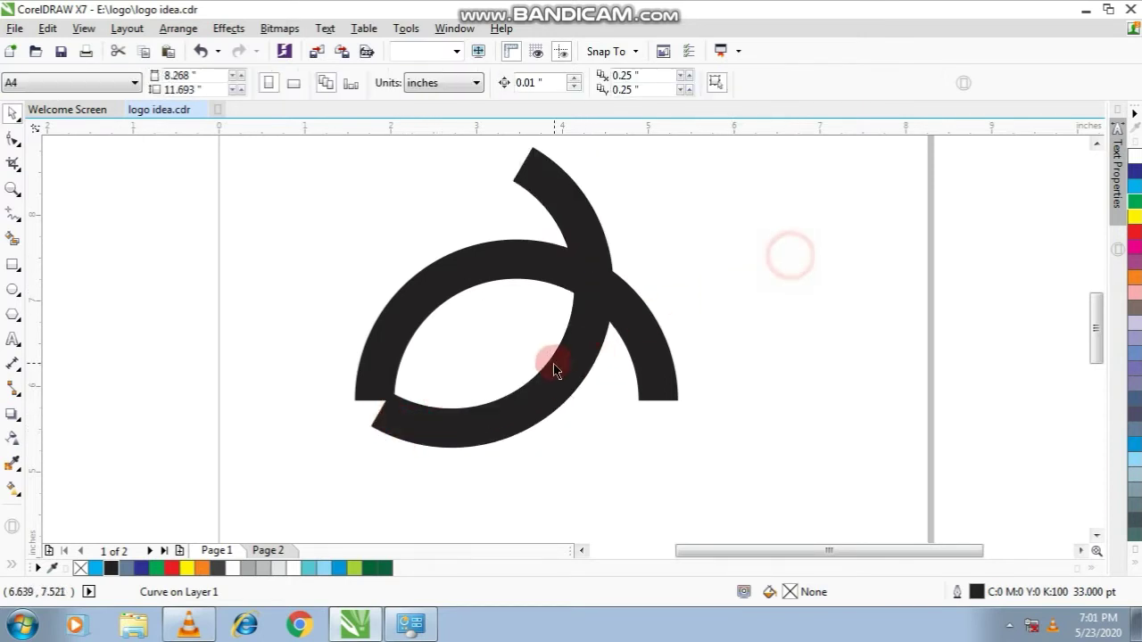
Place a horizontally mirrored copy of the rotated arc on the opposite side to complete the three-arc interlocking shape
{"action": "left_click", "coordinate": [553, 371]}
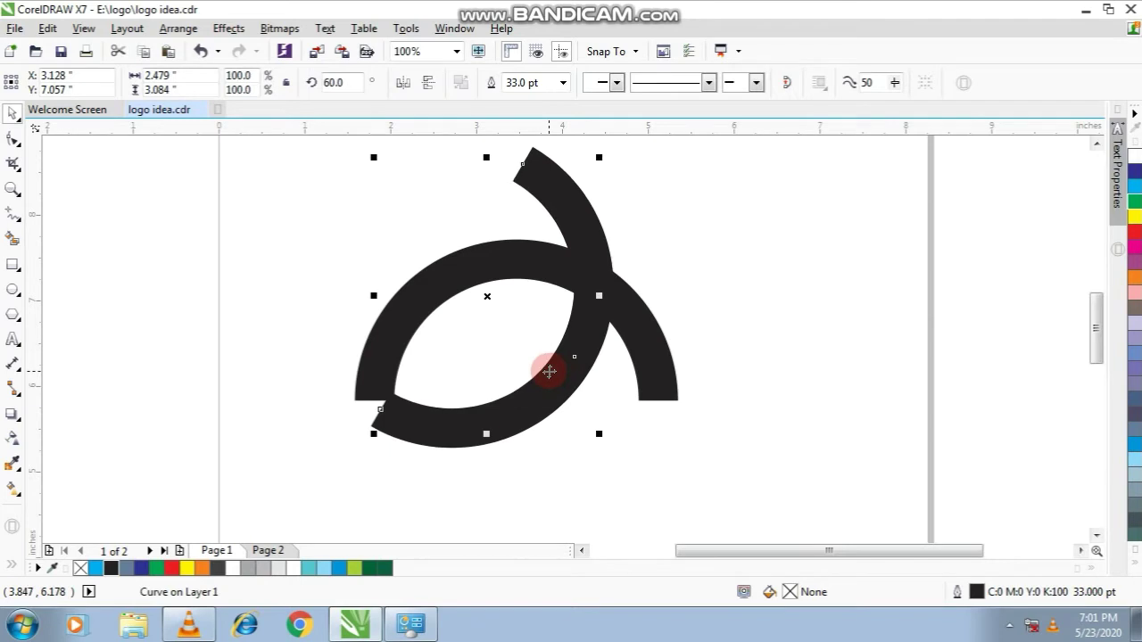
{"action": "left_click", "coordinate": [428, 82]}
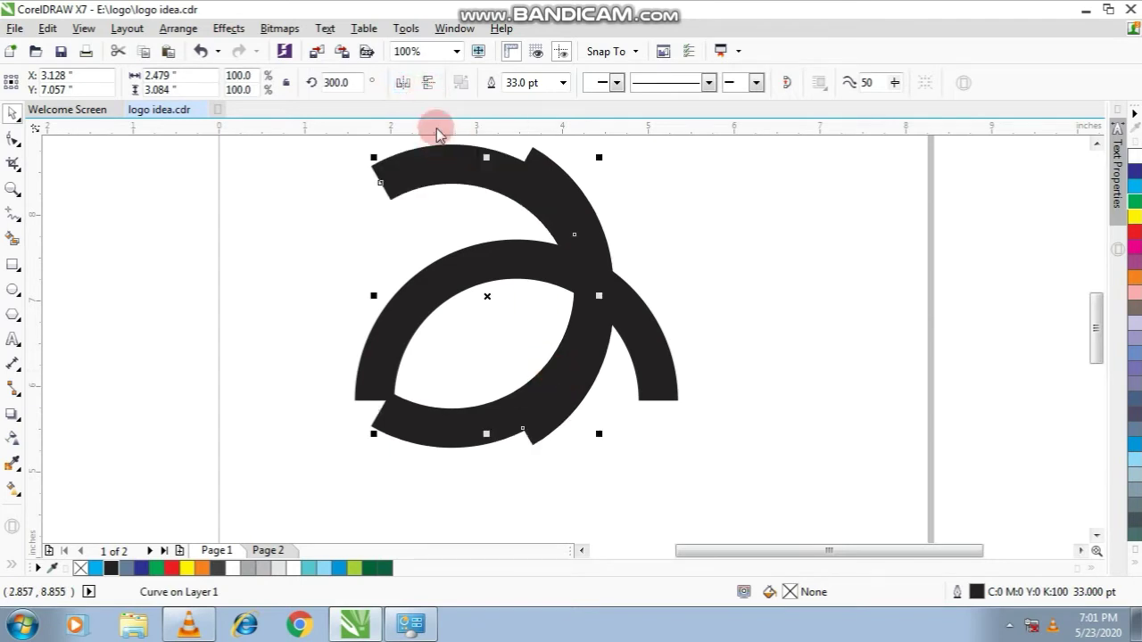
{"action": "key", "text": "ctrl+z"}
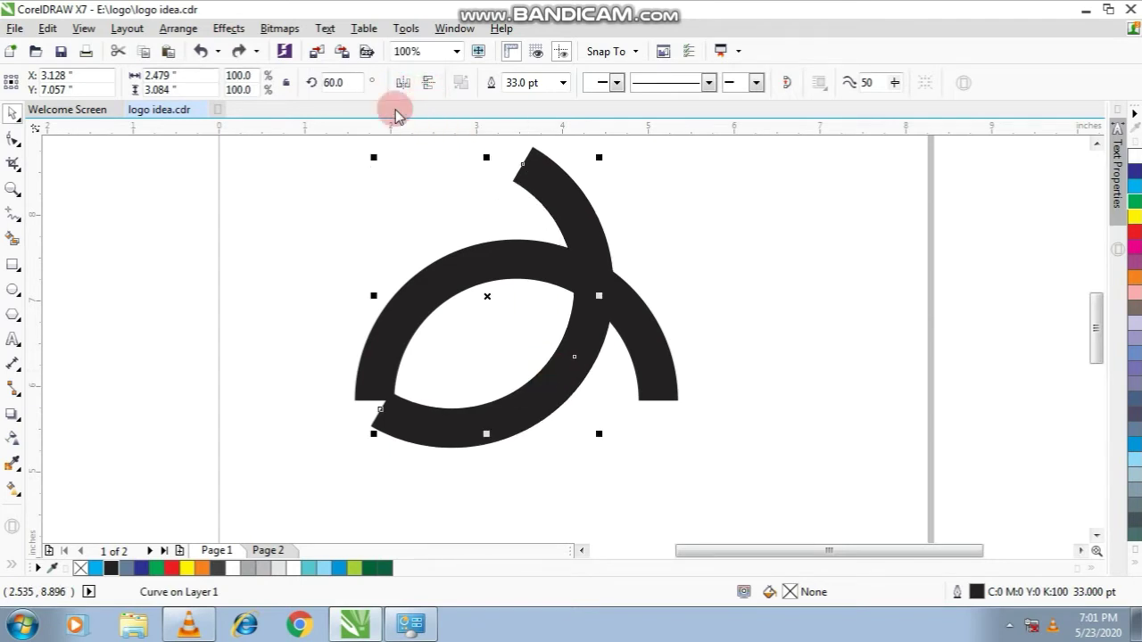
{"action": "left_click", "coordinate": [401, 82]}
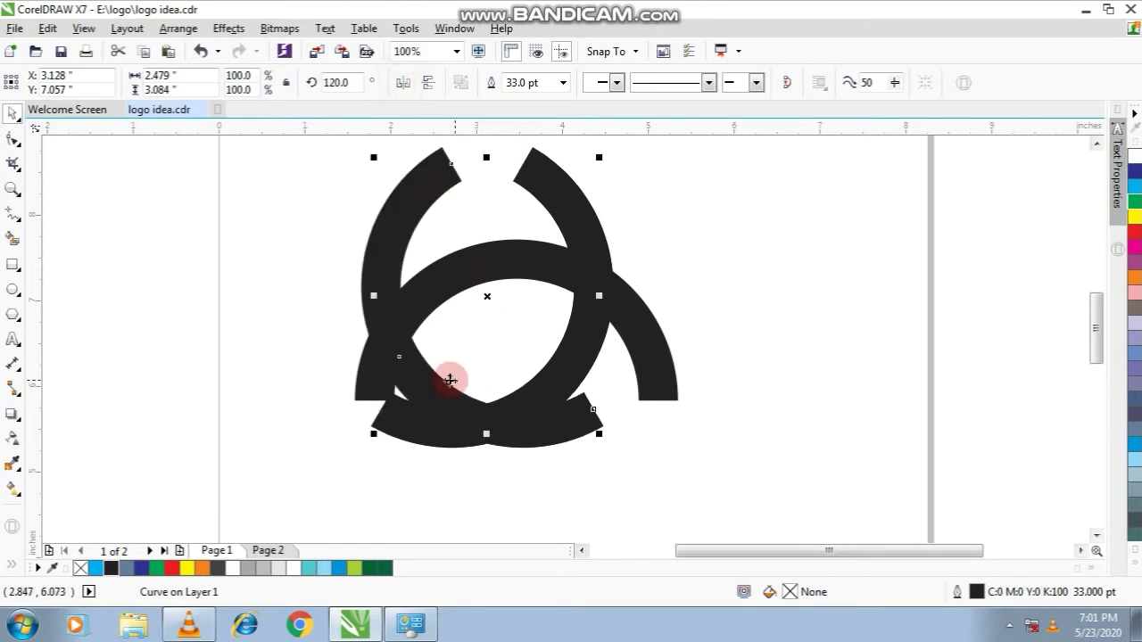
{"action": "left_click_drag", "start_coordinate": [446, 388], "coordinate": [500, 383]}
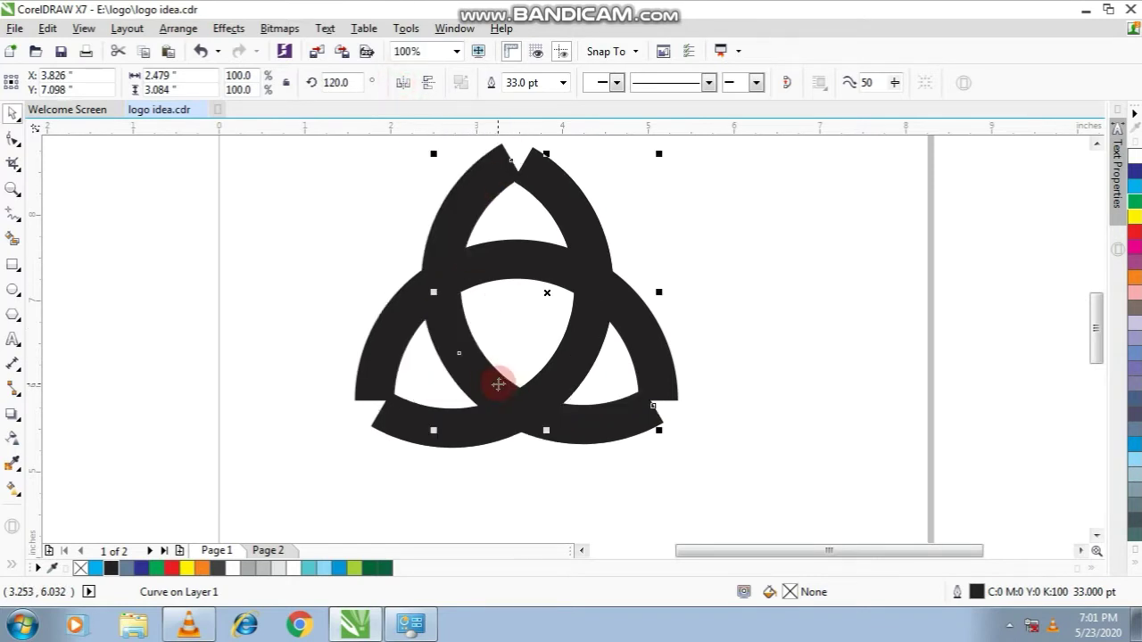
{"action": "left_click", "coordinate": [265, 306]}
{"action": "scroll", "coordinate": [562, 178], "scroll_direction": "down", "scroll_amount": 2}
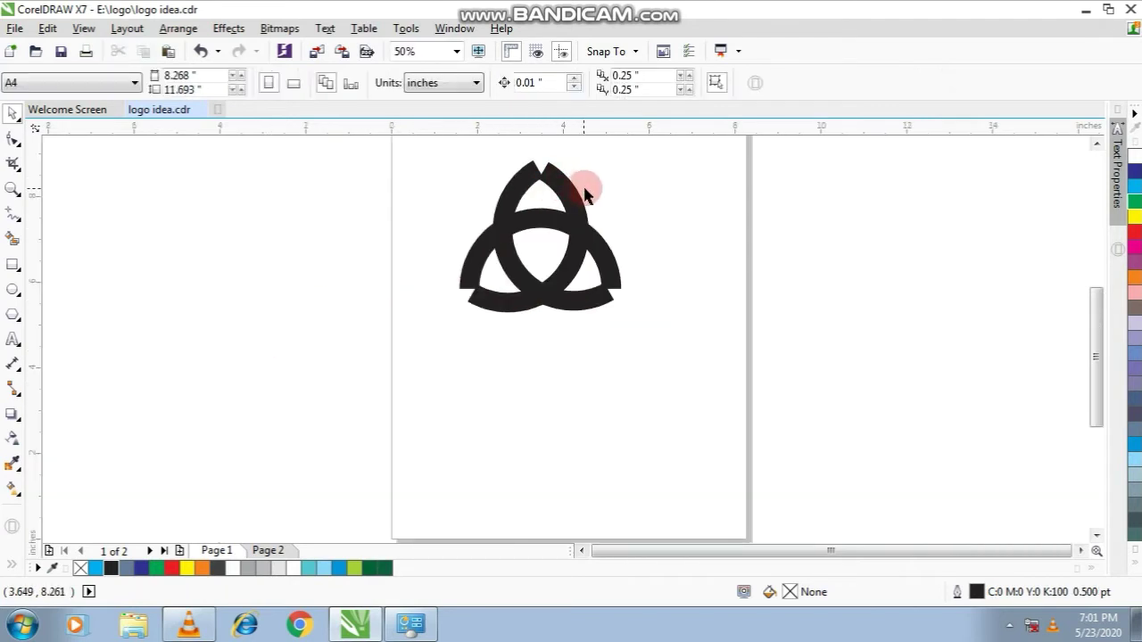
Weld the three overlapping thick arcs into a single curve object
{"action": "left_click_drag", "start_coordinate": [447, 145], "coordinate": [653, 354]}
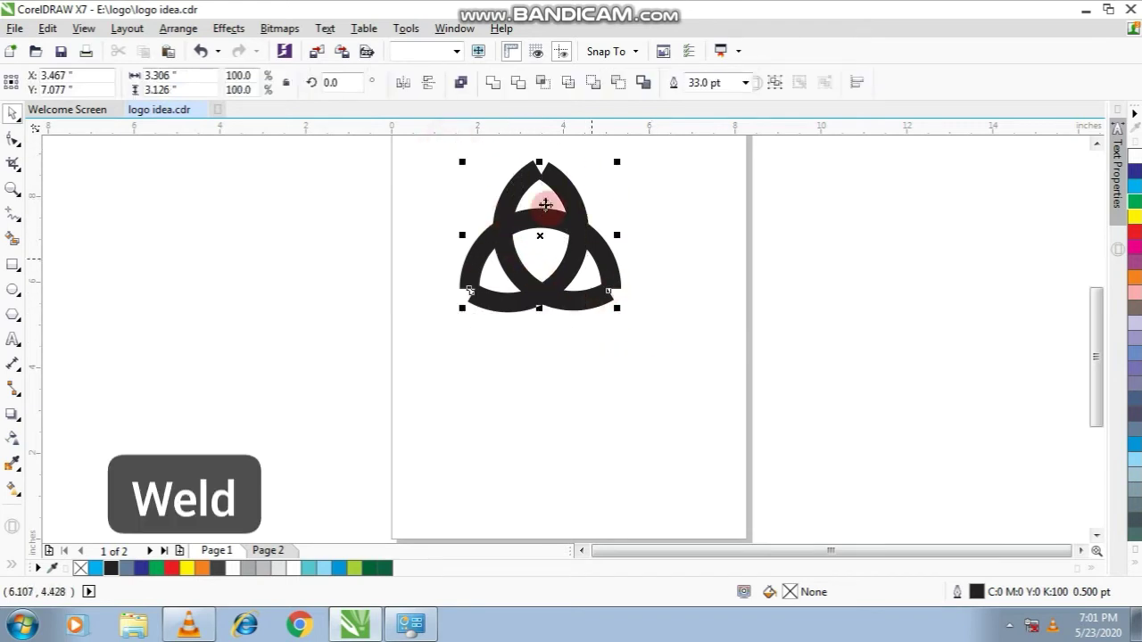
{"action": "left_click", "coordinate": [491, 89]}
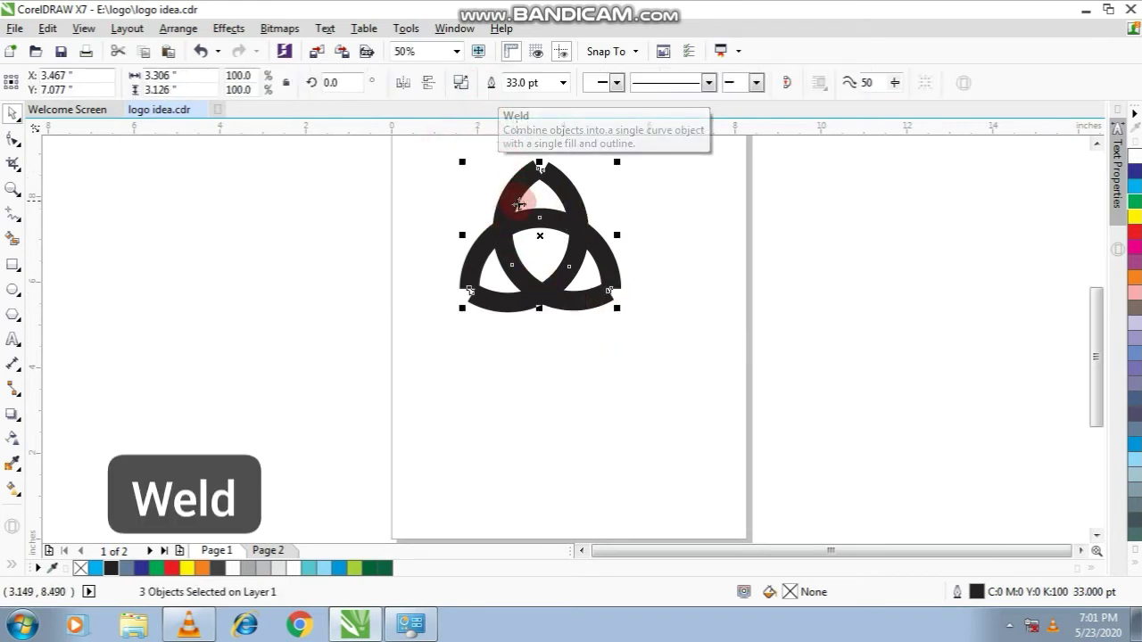
{"action": "key", "text": "shift+F2"}
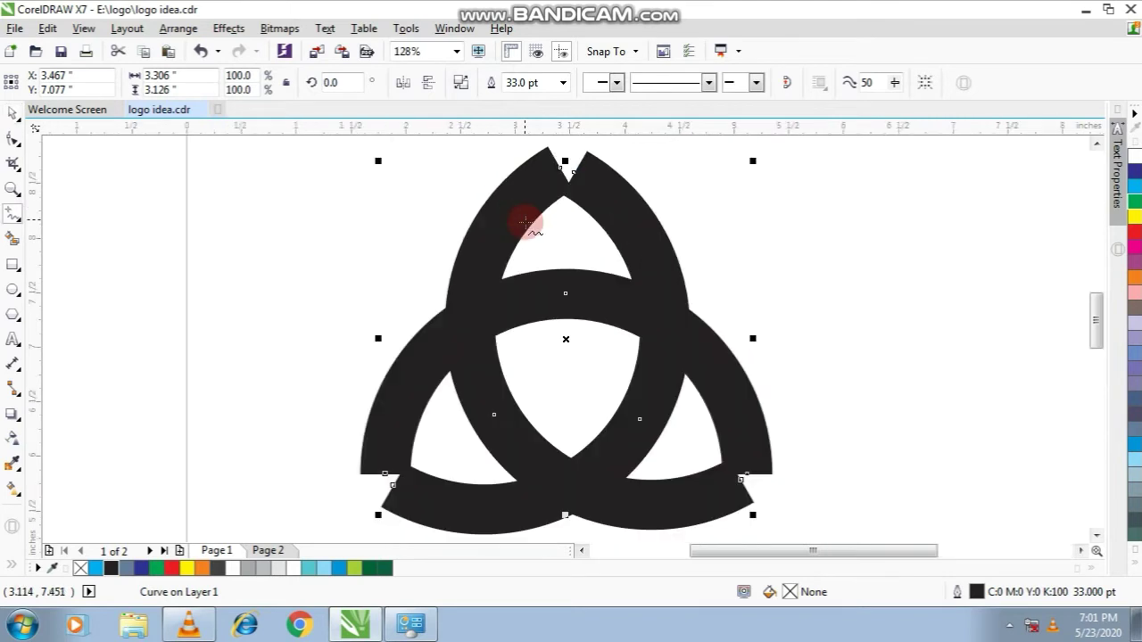
Join the two open end nodes at the top tip of the welded curve into one corner
{"action": "left_click", "coordinate": [14, 141]}
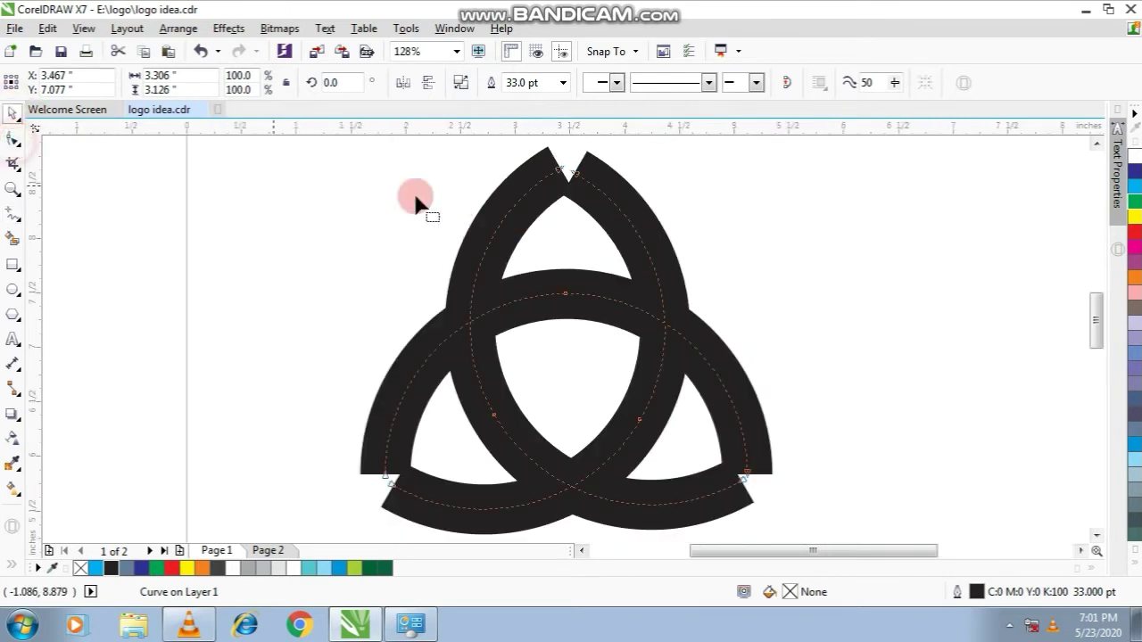
{"action": "left_click_drag", "start_coordinate": [517, 138], "coordinate": [615, 216]}
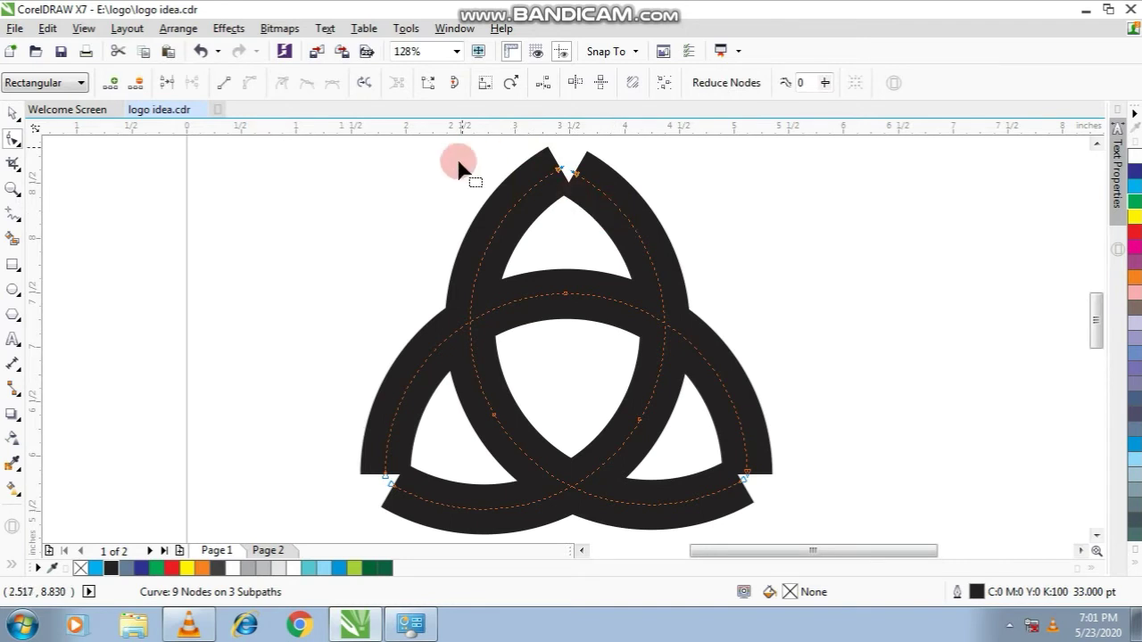
{"action": "left_click", "coordinate": [167, 85]}
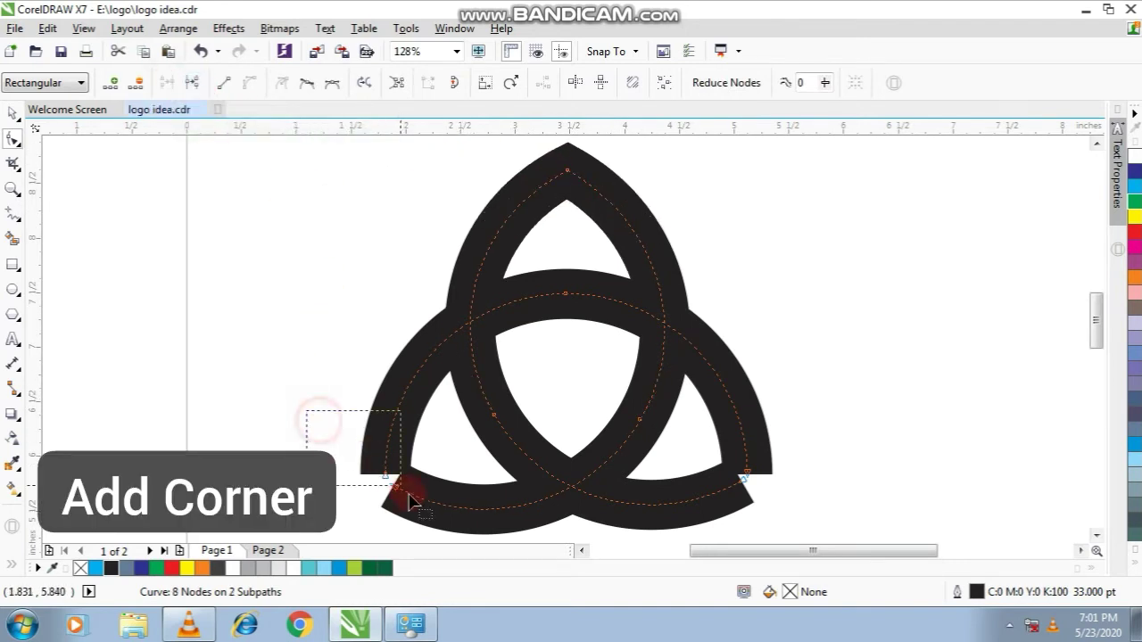
Join the open end-node pairs at the lower-left and lower-right tips so the curve is fully closed
{"action": "left_click_drag", "start_coordinate": [411, 503], "coordinate": [421, 523]}
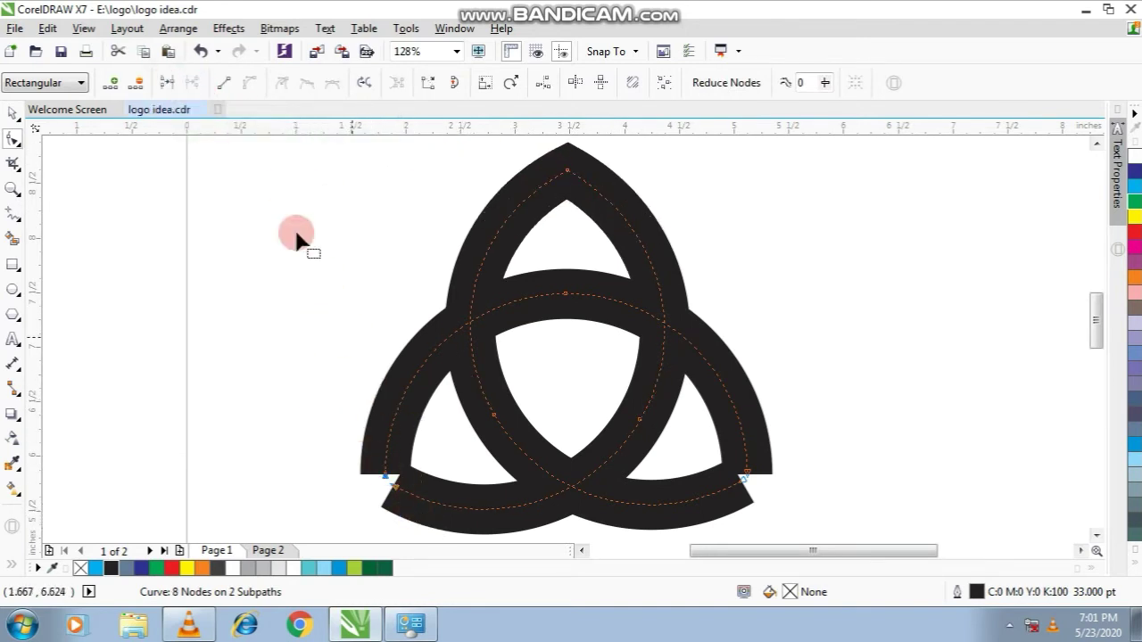
{"action": "left_click", "coordinate": [169, 85]}
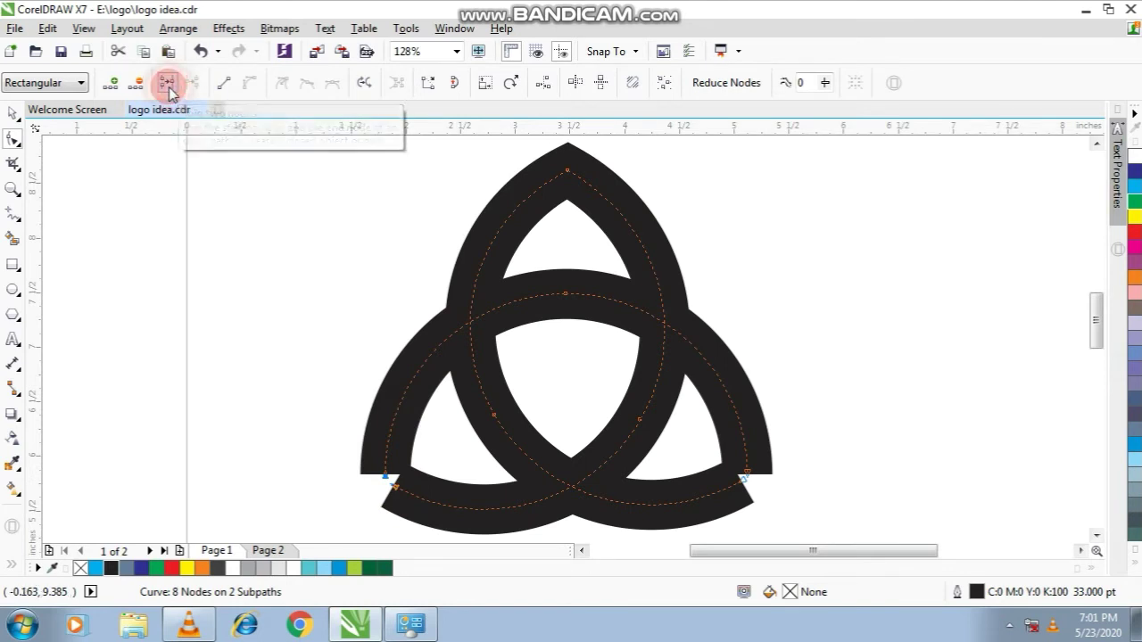
{"action": "left_click_drag", "start_coordinate": [834, 433], "coordinate": [709, 527]}
{"action": "left_click", "coordinate": [174, 88]}
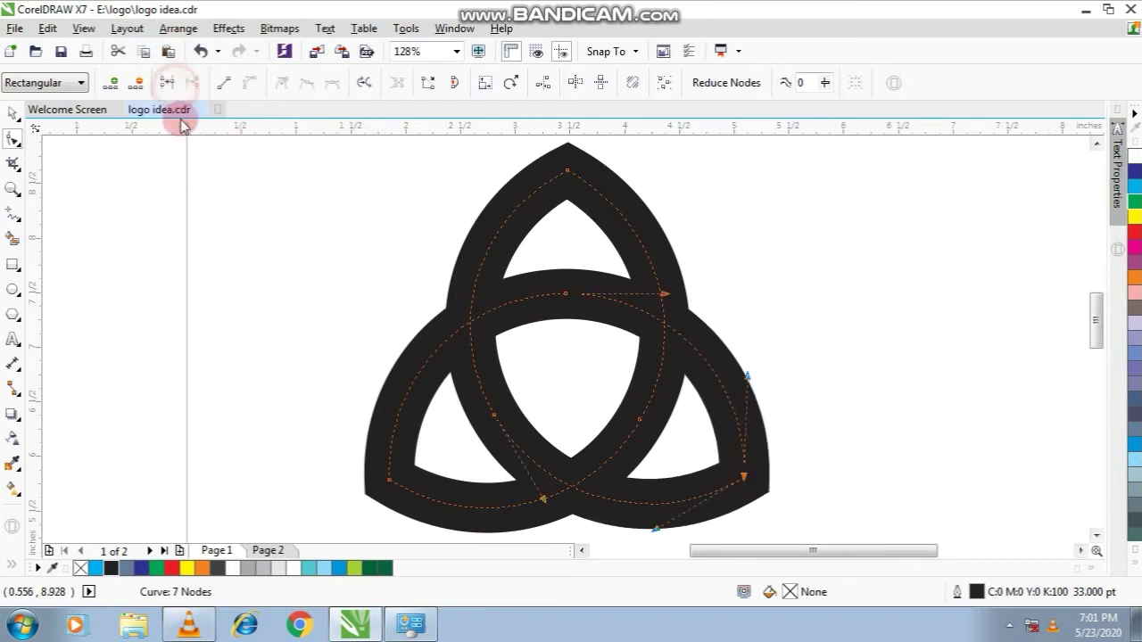
Convert the closed curve's 33 pt outline to an object
{"action": "left_click", "coordinate": [13, 116]}
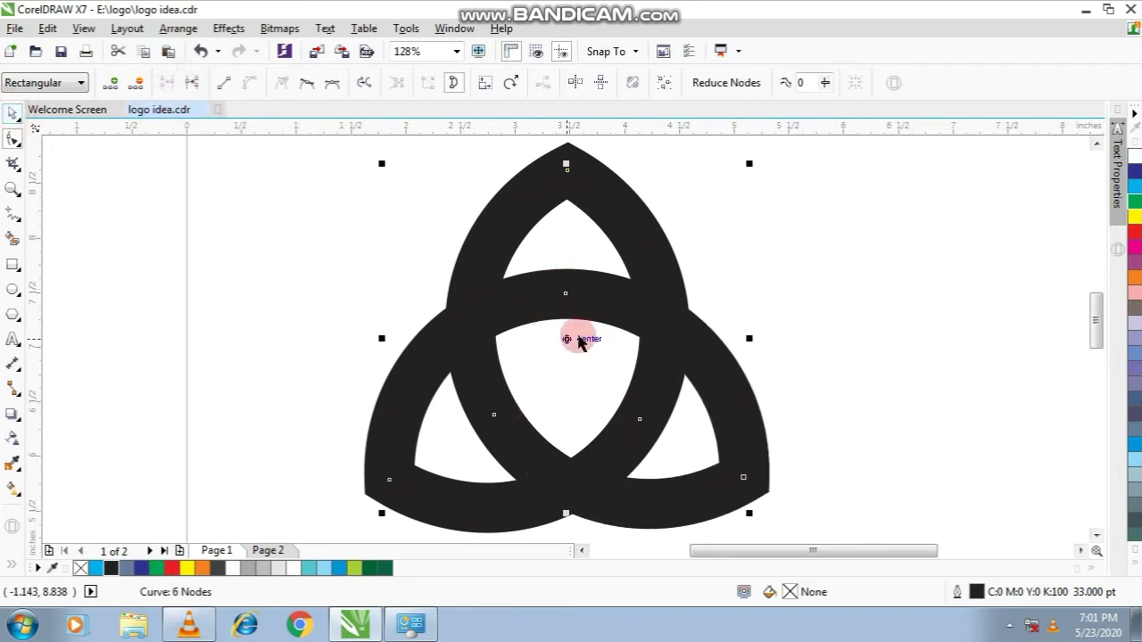
{"action": "left_click", "coordinate": [563, 296]}
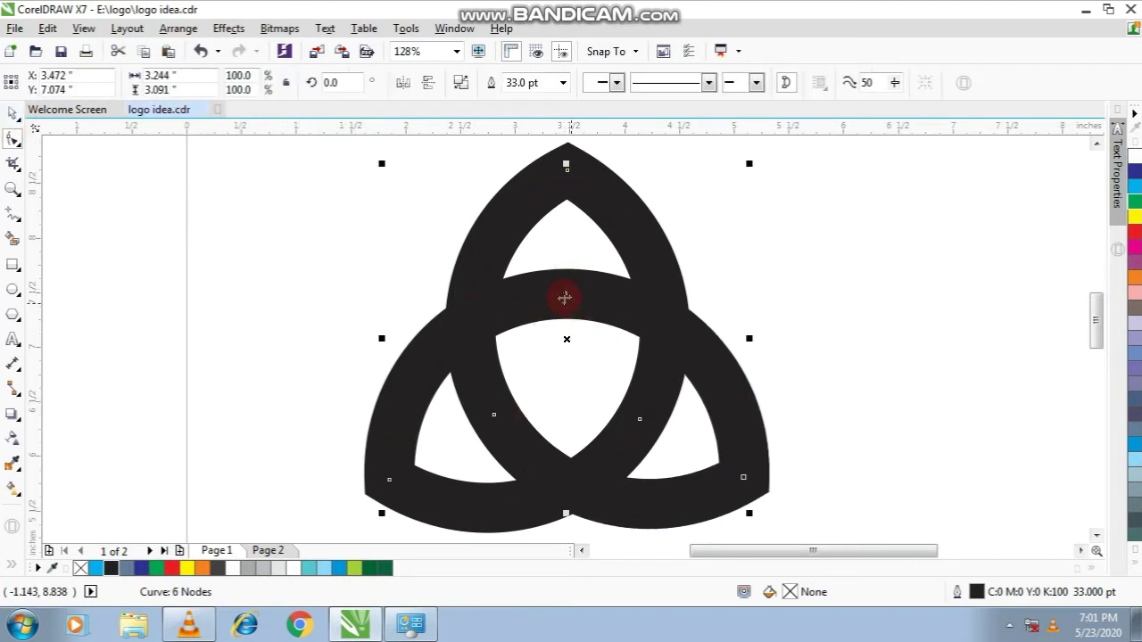
{"action": "left_click", "coordinate": [178, 28]}
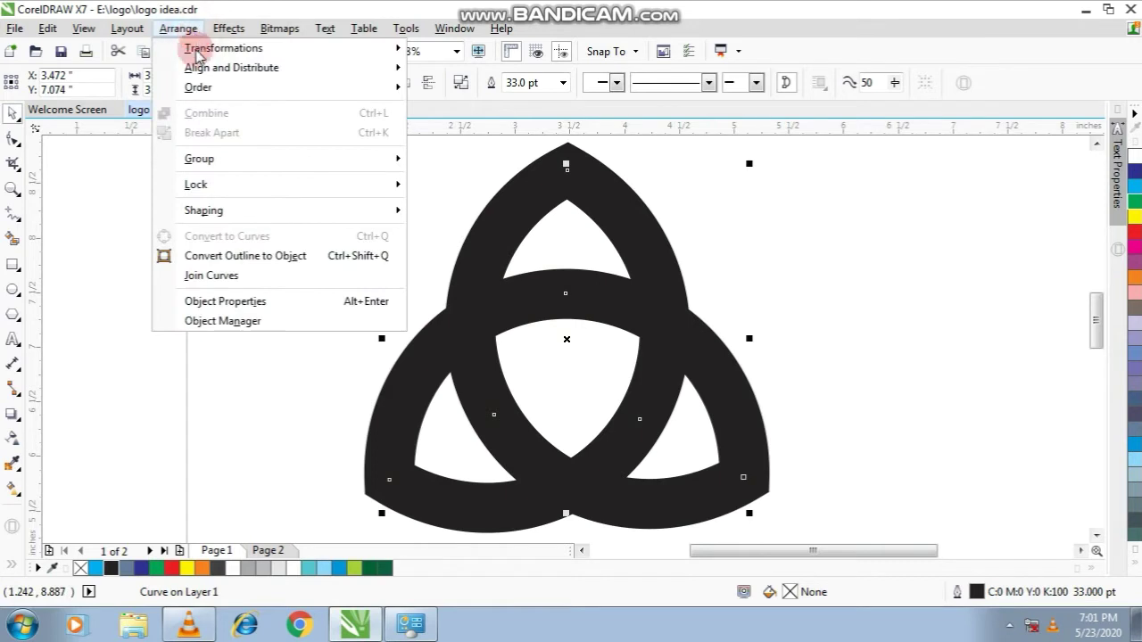
{"action": "left_click", "coordinate": [267, 256]}
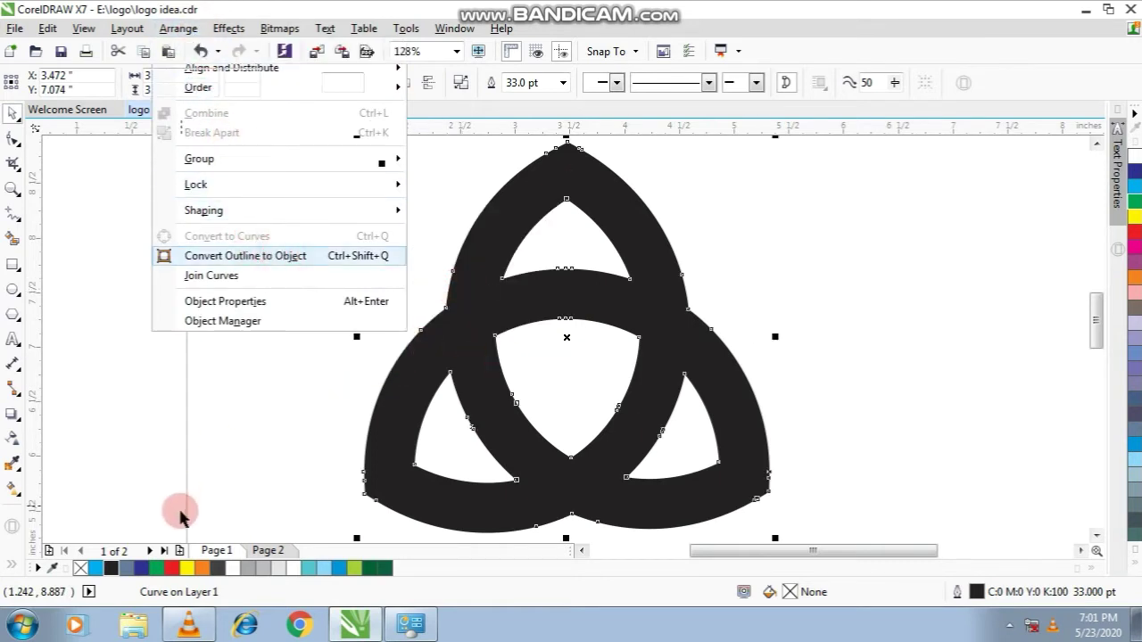
Remove the triquetra shape's fill and give it a black hairline outline
{"action": "left_click", "coordinate": [80, 568]}
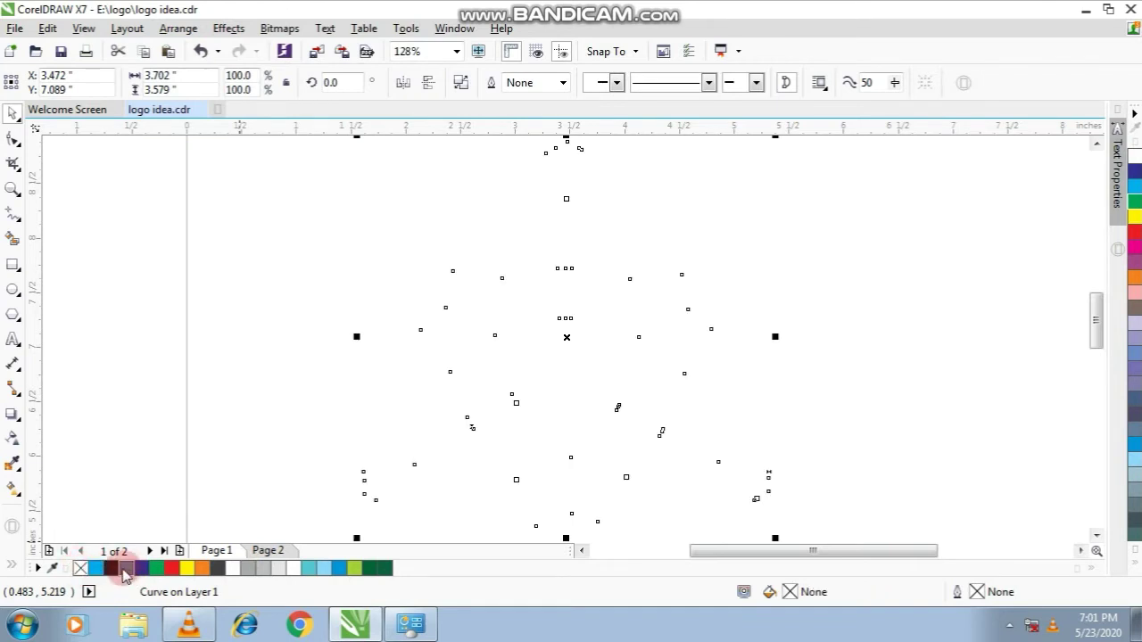
{"action": "right_click", "coordinate": [111, 569]}
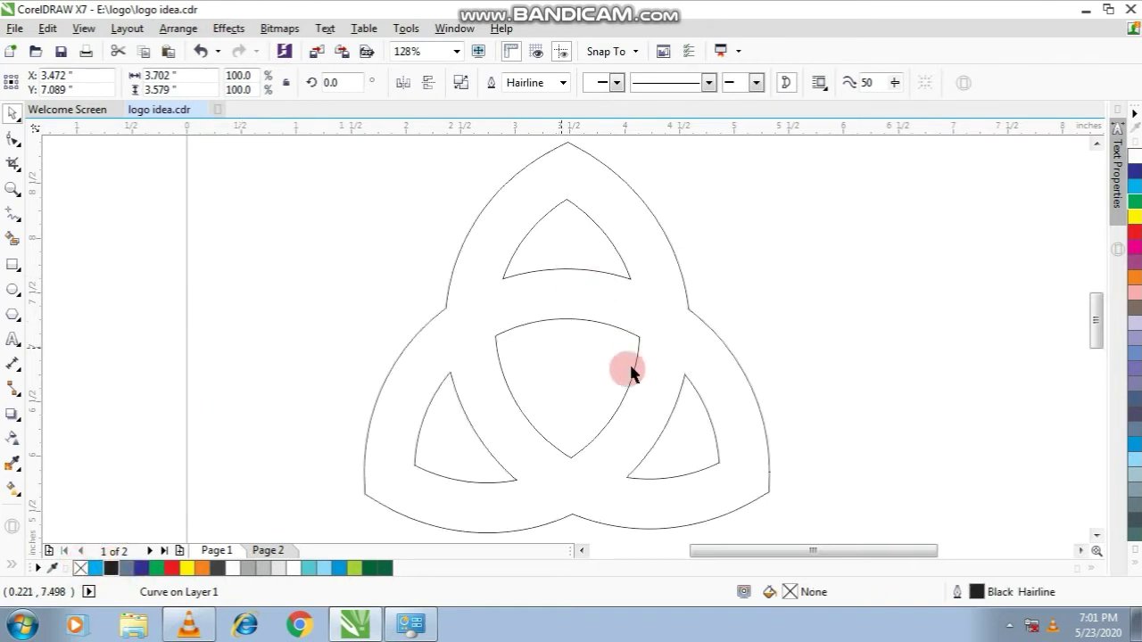
{"action": "left_click", "coordinate": [613, 382]}
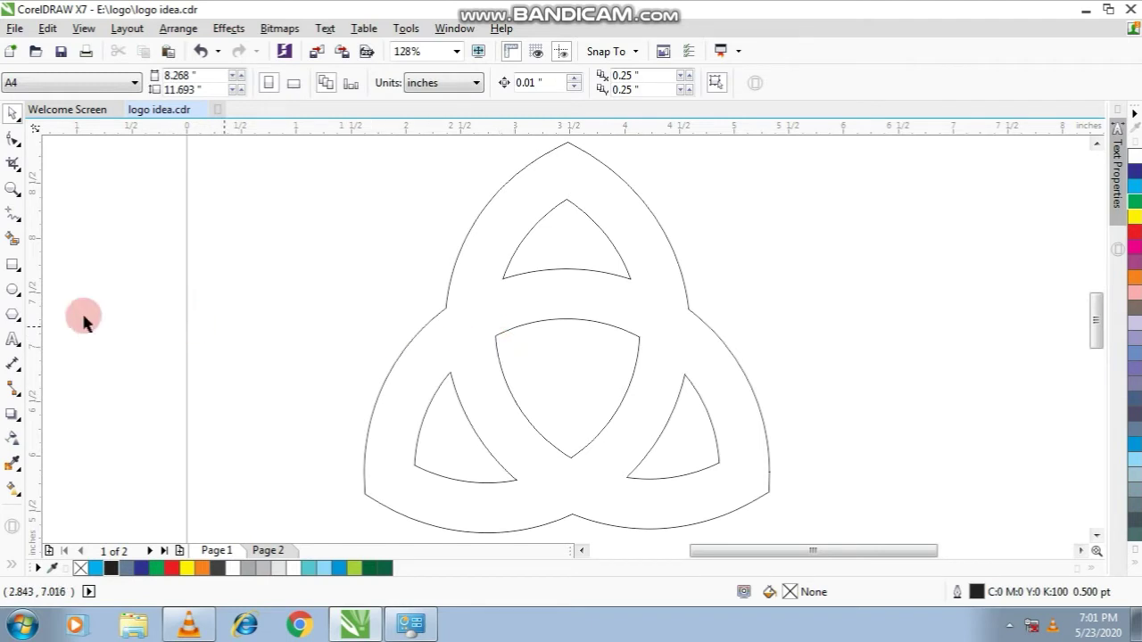
Draw a straight Bézier line from the outer left notch to the top corner of the left opening
{"action": "left_click", "coordinate": [13, 219]}
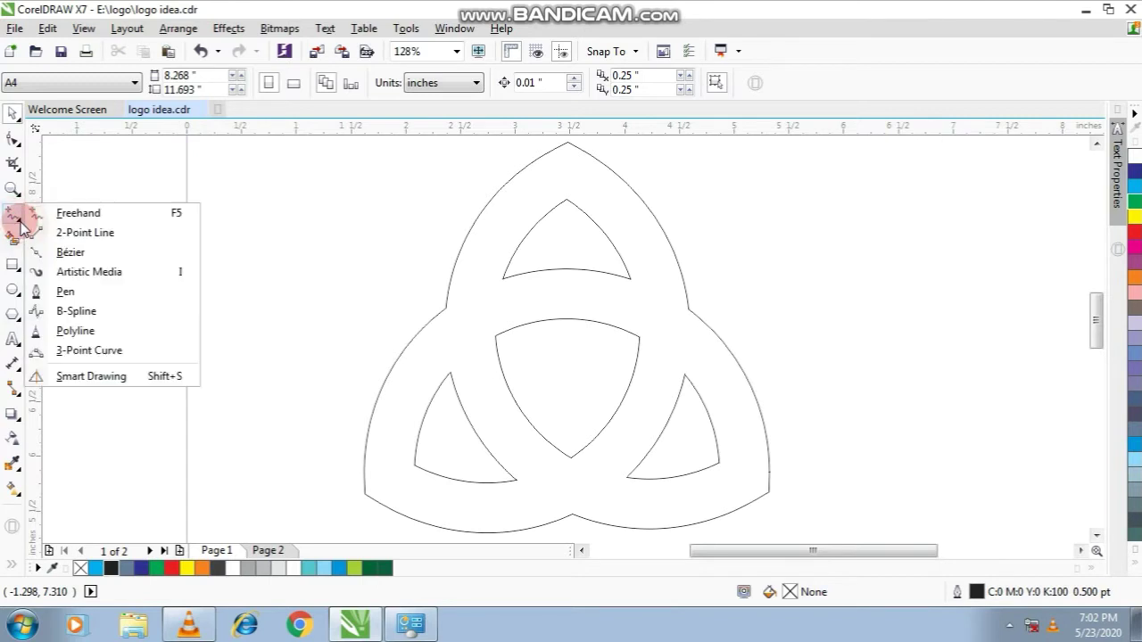
{"action": "left_click", "coordinate": [70, 256]}
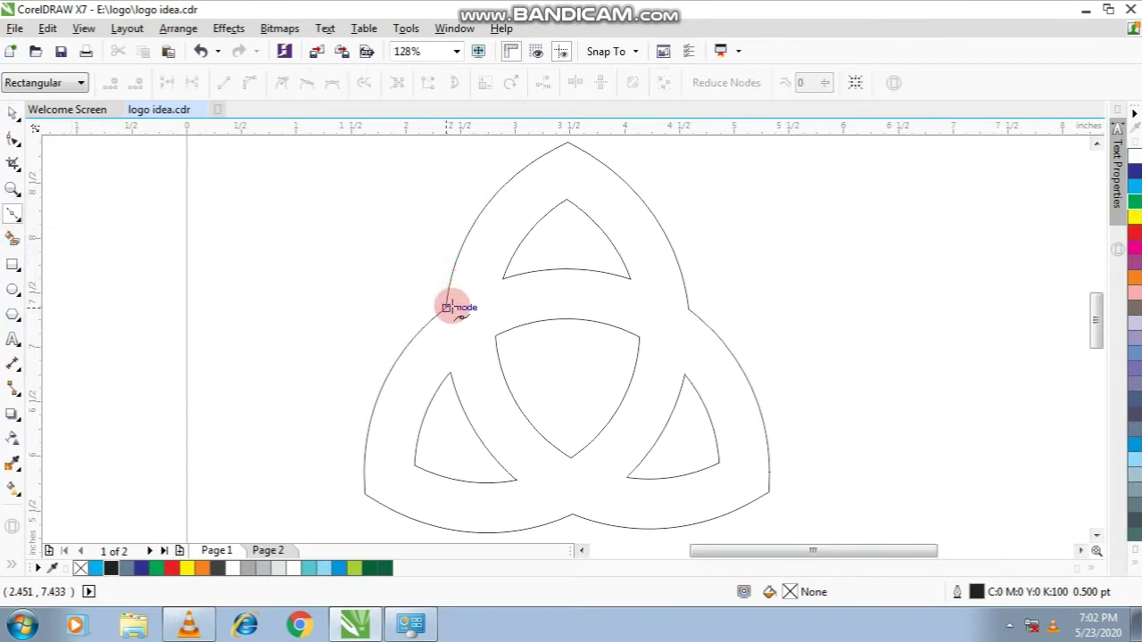
{"action": "left_click", "coordinate": [446, 307]}
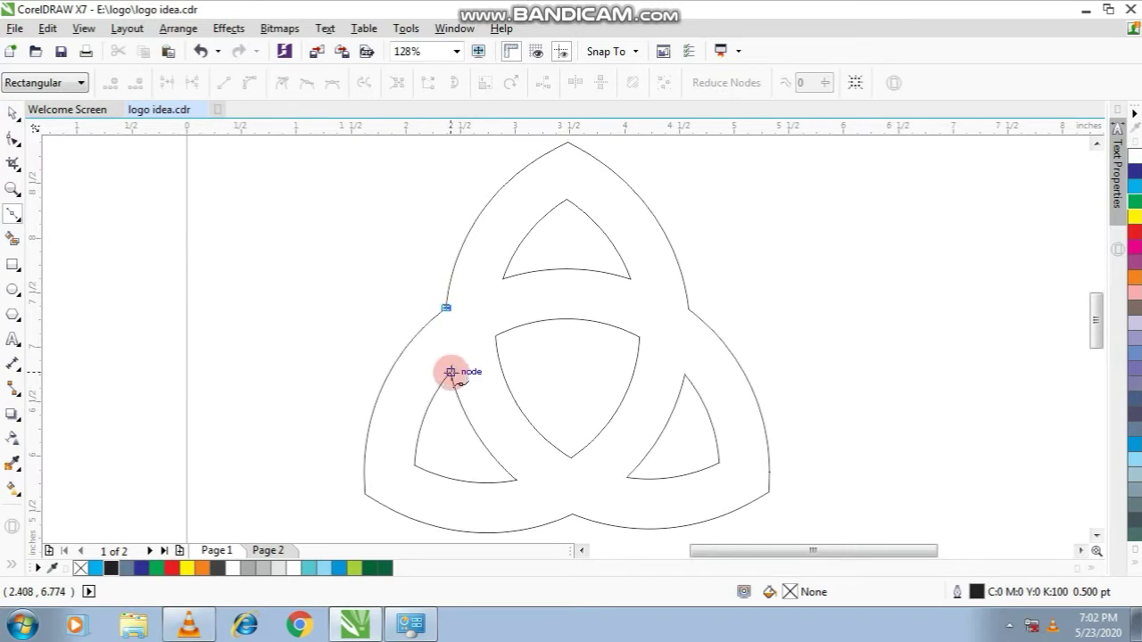
{"action": "left_click", "coordinate": [451, 371]}
{"action": "key", "text": "space"}
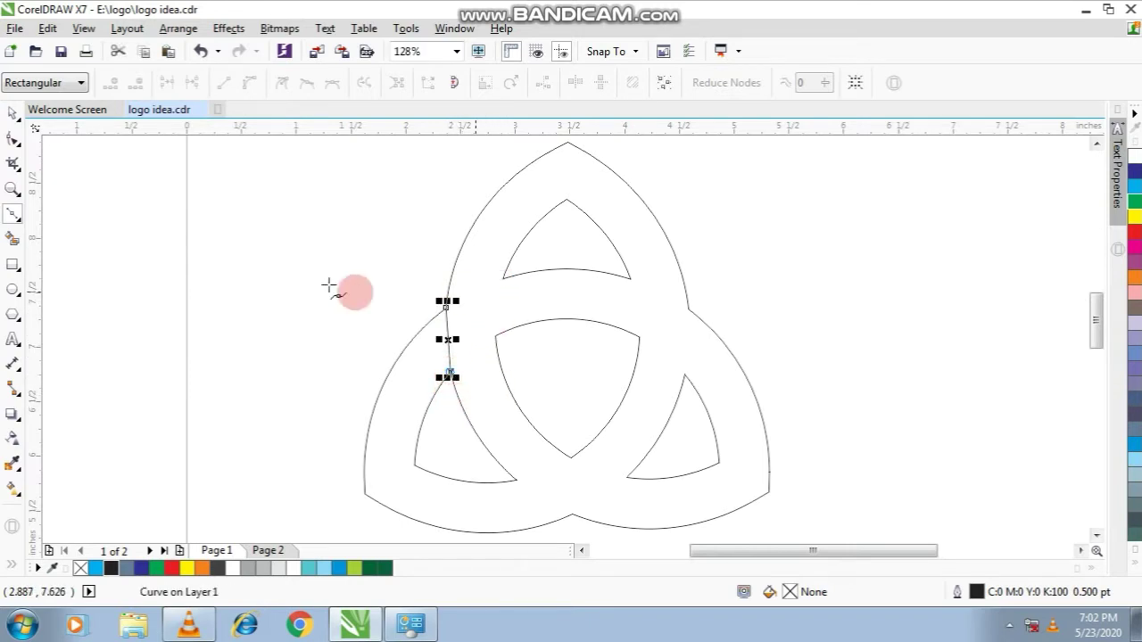
{"action": "left_click", "coordinate": [12, 113]}
{"action": "left_click", "coordinate": [122, 224]}
Draw a straight Bézier line from the top opening's left corner to the central opening's upper-left corner
{"action": "left_click", "coordinate": [13, 214]}
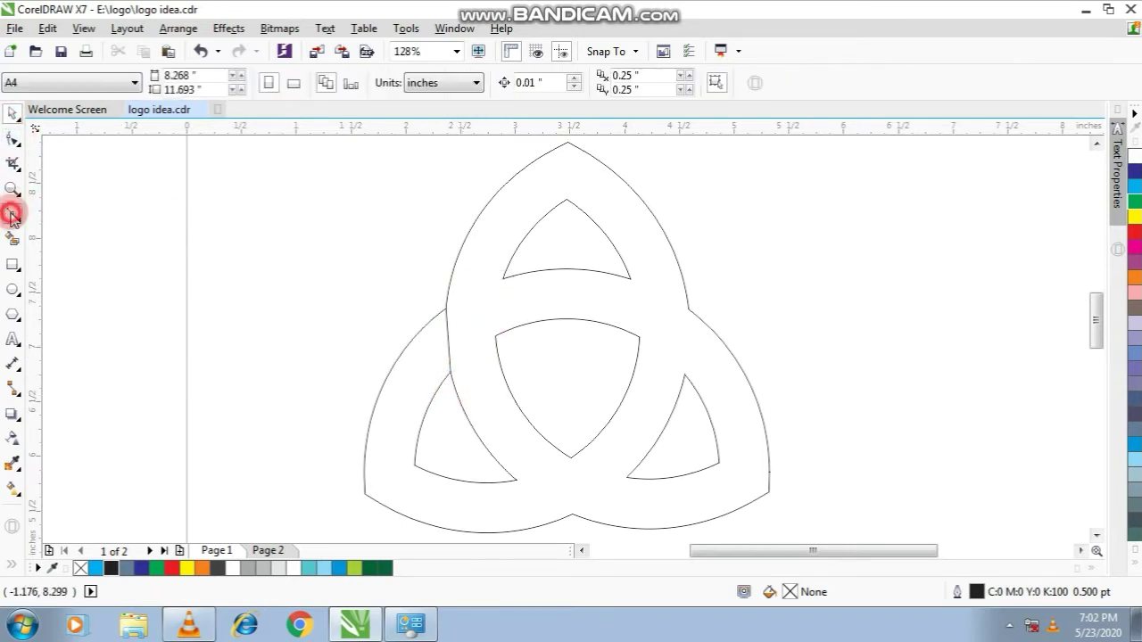
{"action": "left_click", "coordinate": [507, 279]}
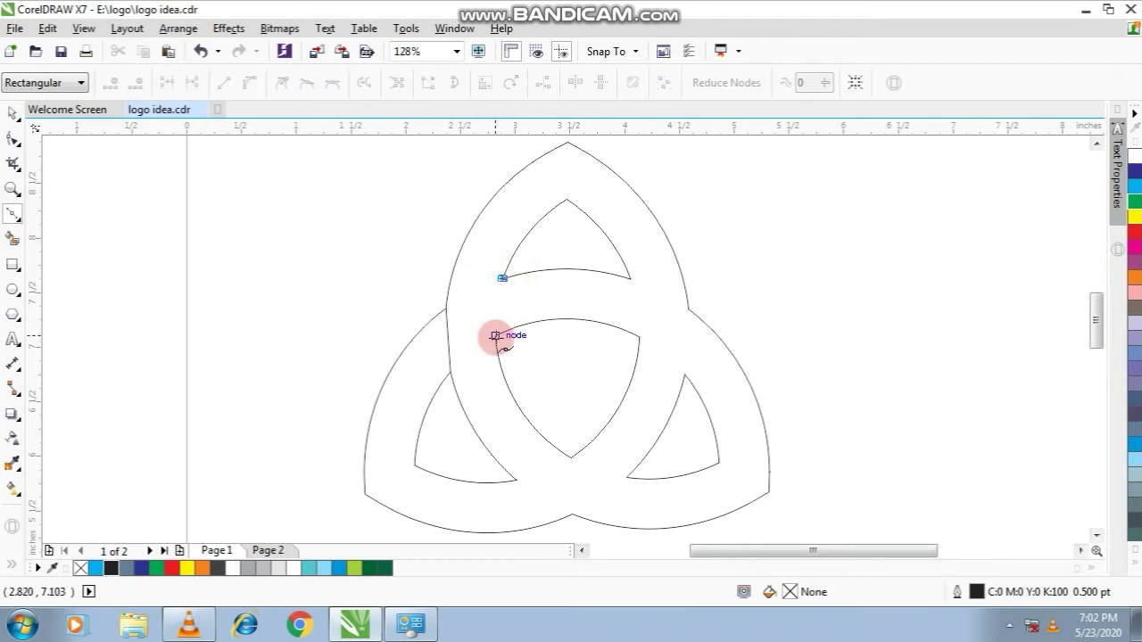
{"action": "left_click", "coordinate": [495, 337]}
{"action": "left_click", "coordinate": [12, 112]}
{"action": "left_click", "coordinate": [100, 223]}
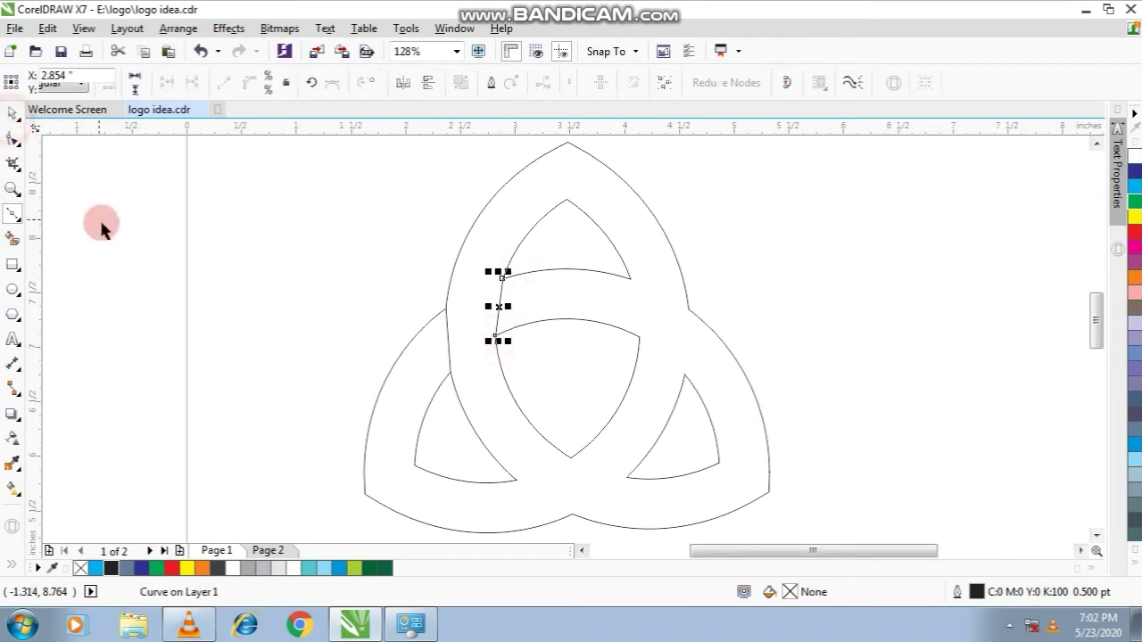
Draw a straight Bézier line from the outer right notch to the right corner of the top opening
{"action": "left_click", "coordinate": [12, 214]}
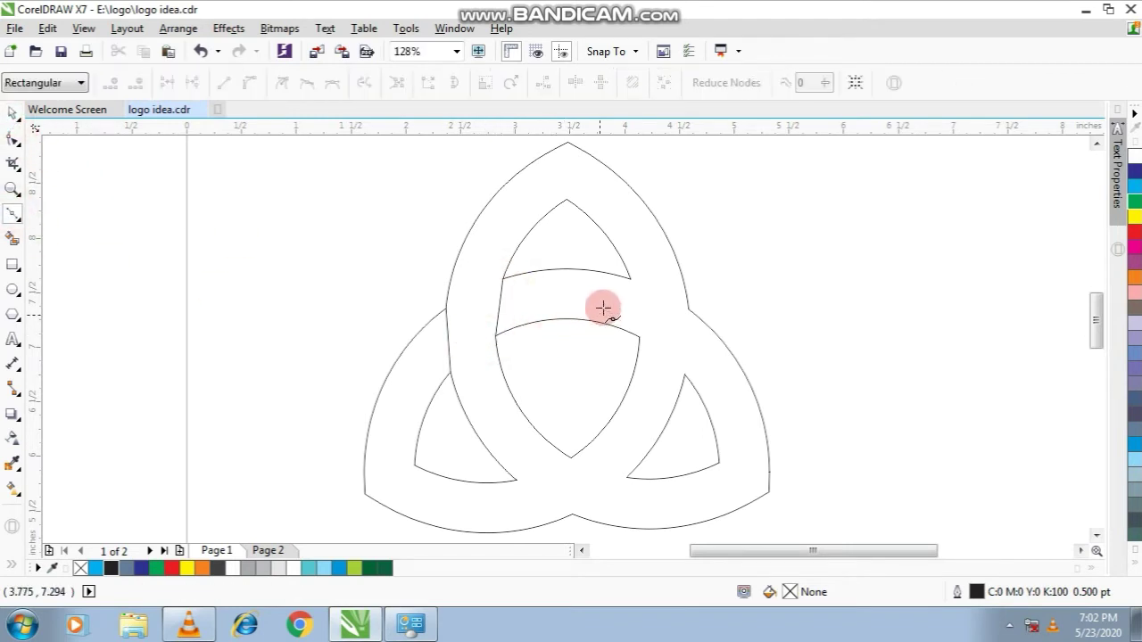
{"action": "left_click", "coordinate": [688, 310]}
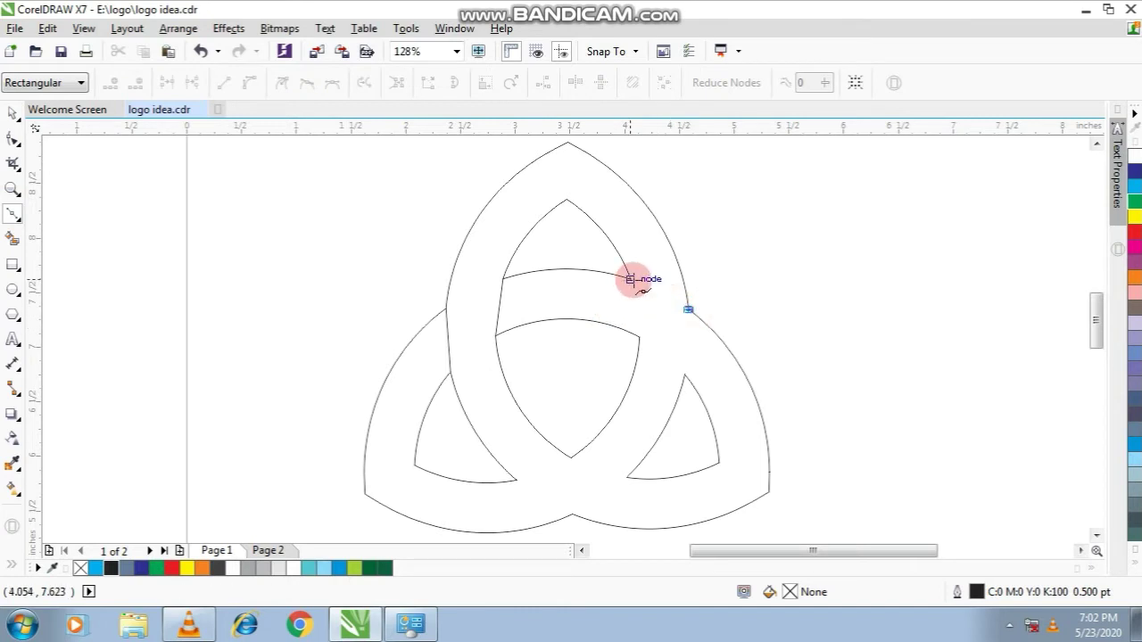
{"action": "left_click", "coordinate": [629, 279]}
{"action": "left_click", "coordinate": [11, 139]}
{"action": "left_click", "coordinate": [14, 115]}
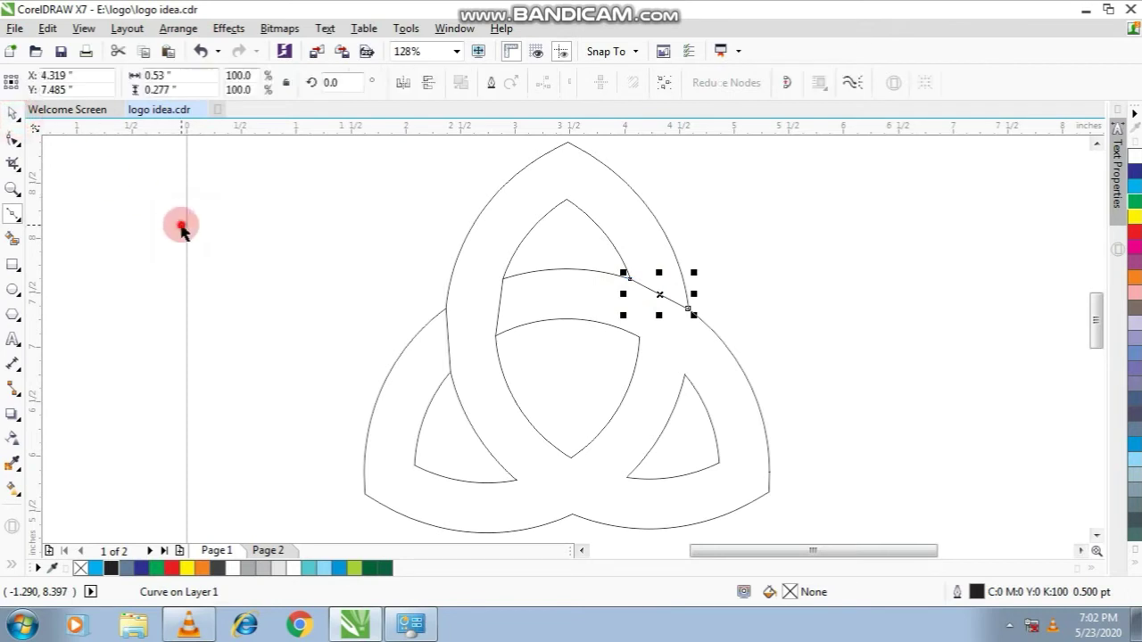
{"action": "left_click", "coordinate": [184, 224]}
Draw a straight Bézier line from the central opening's upper-right corner to the top corner of the right opening
{"action": "left_click", "coordinate": [12, 214]}
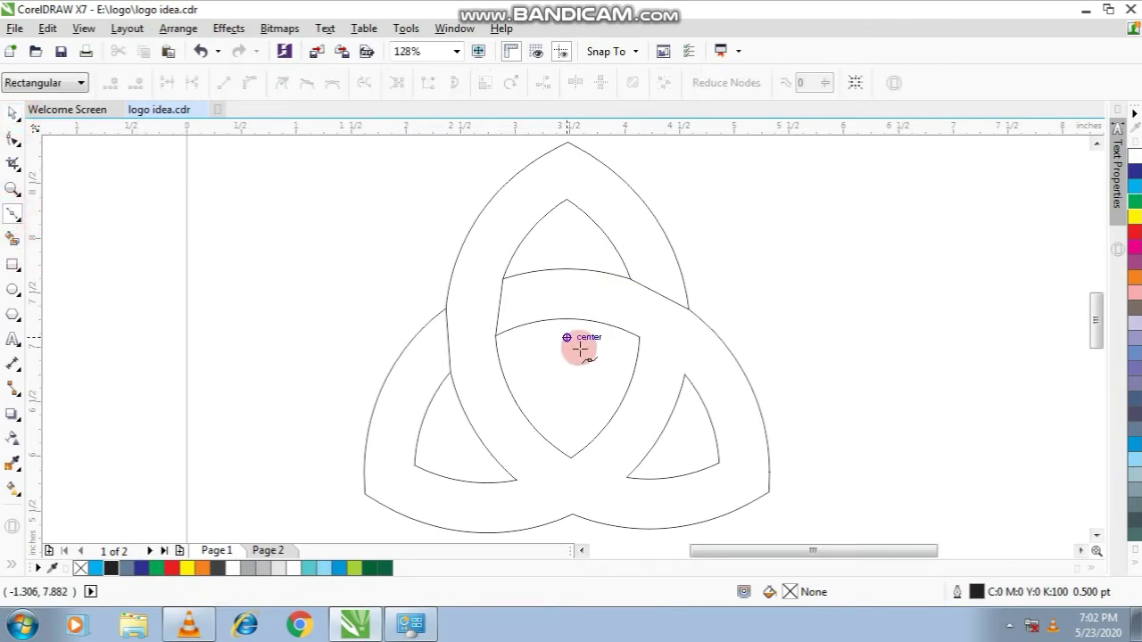
{"action": "left_click_drag", "start_coordinate": [638, 337], "coordinate": [683, 373]}
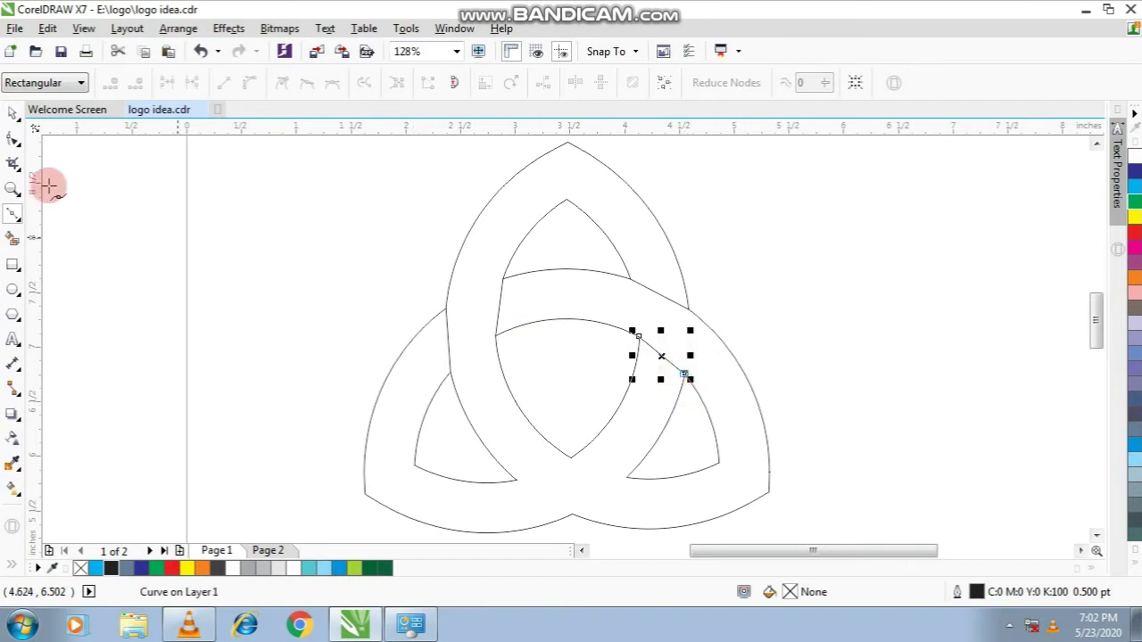
{"action": "left_click", "coordinate": [173, 284]}
Draw a straight Bézier line from the left opening's inner lower corner to the bottom corner of the central opening
{"action": "left_click", "coordinate": [16, 219]}
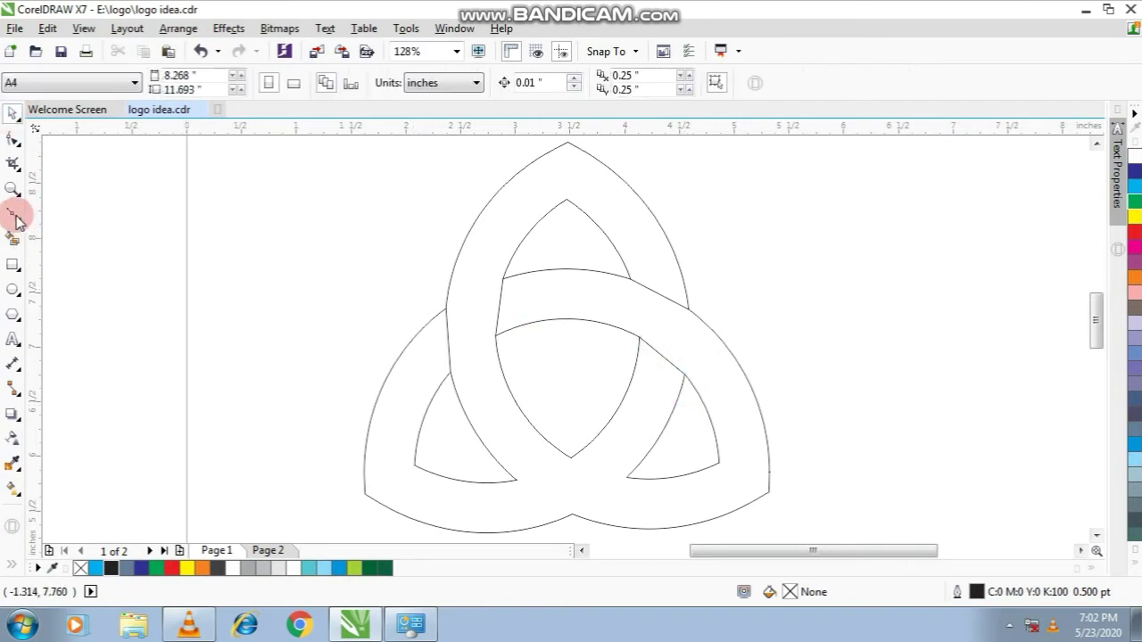
{"action": "left_click", "coordinate": [397, 446]}
{"action": "left_click", "coordinate": [506, 479]}
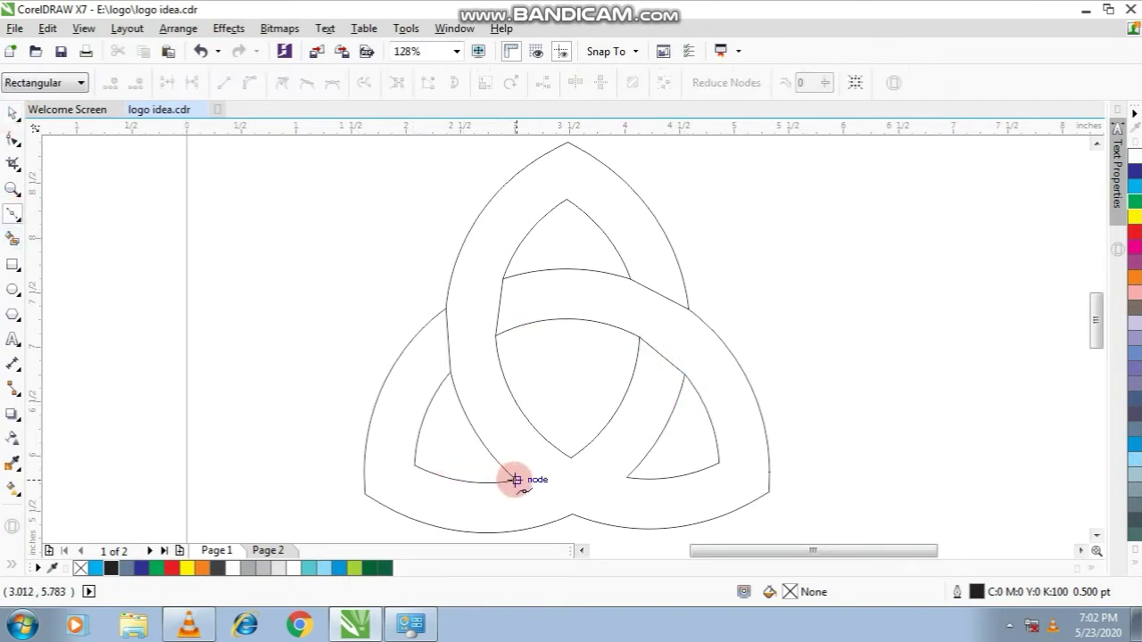
{"action": "left_click_drag", "start_coordinate": [516, 480], "coordinate": [574, 454]}
{"action": "left_click", "coordinate": [13, 116]}
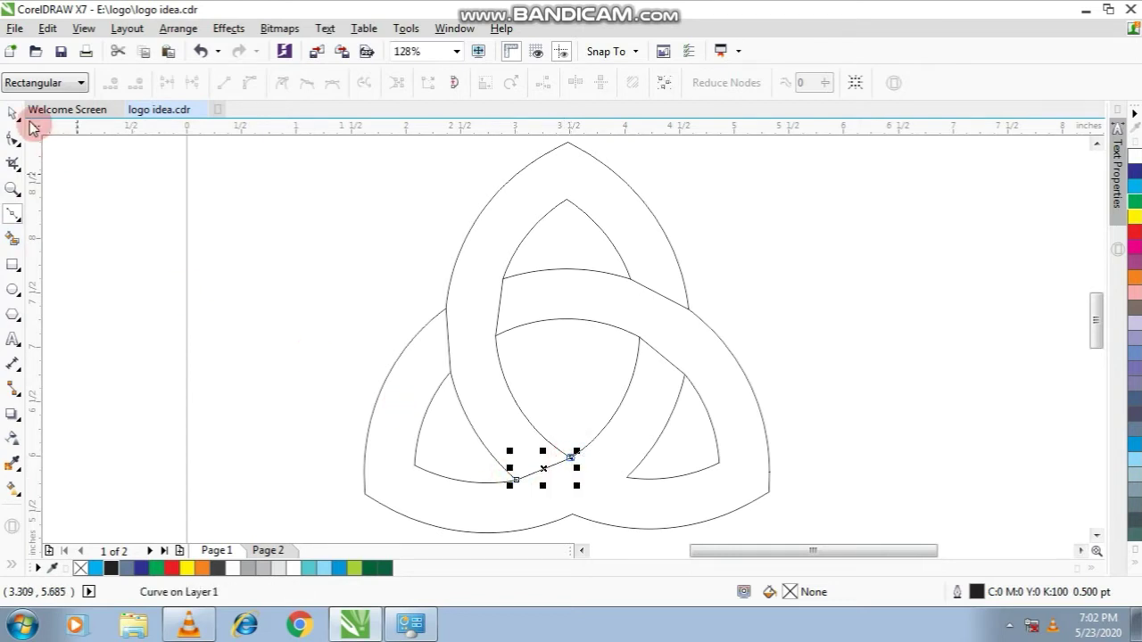
{"action": "left_click", "coordinate": [92, 194]}
{"action": "left_click", "coordinate": [13, 214]}
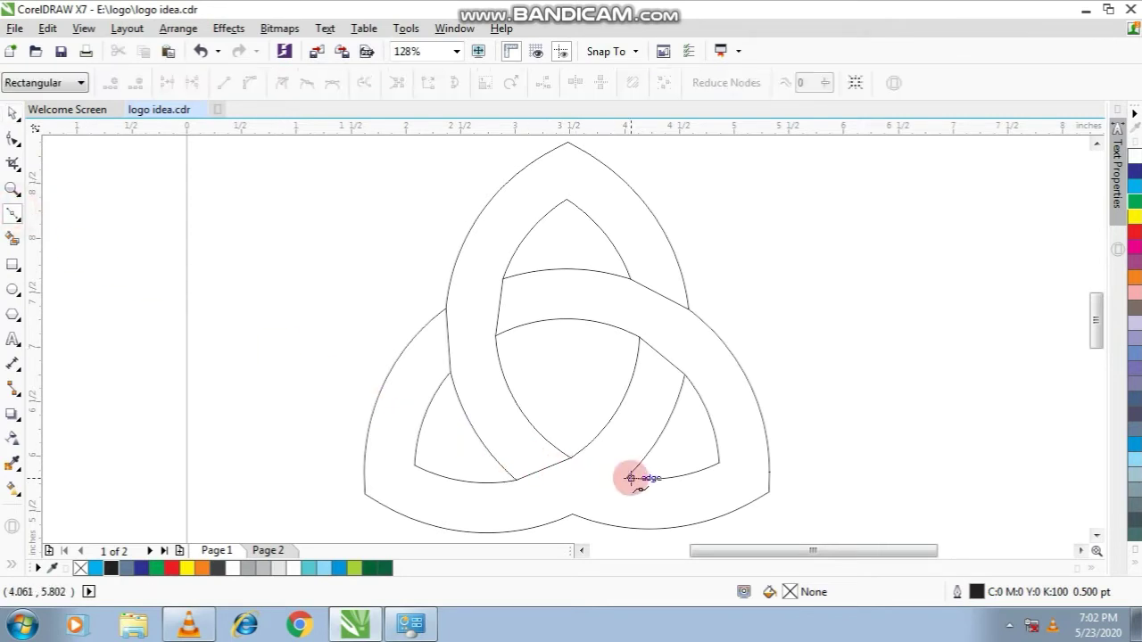
Bend the line between the central and right openings slightly outward so it continues the curve of the adjoining arc
{"action": "scroll", "coordinate": [624, 478], "scroll_direction": "up", "scroll_amount": 4}
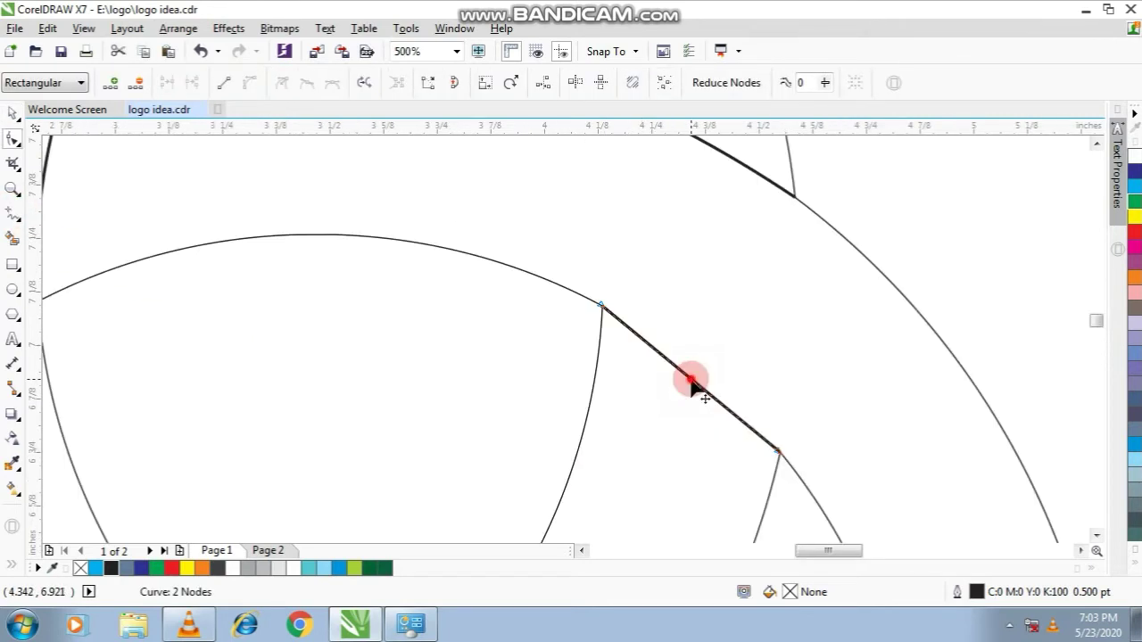
{"action": "left_click", "coordinate": [695, 379]}
{"action": "scroll", "coordinate": [700, 384], "scroll_direction": "up", "scroll_amount": 2}
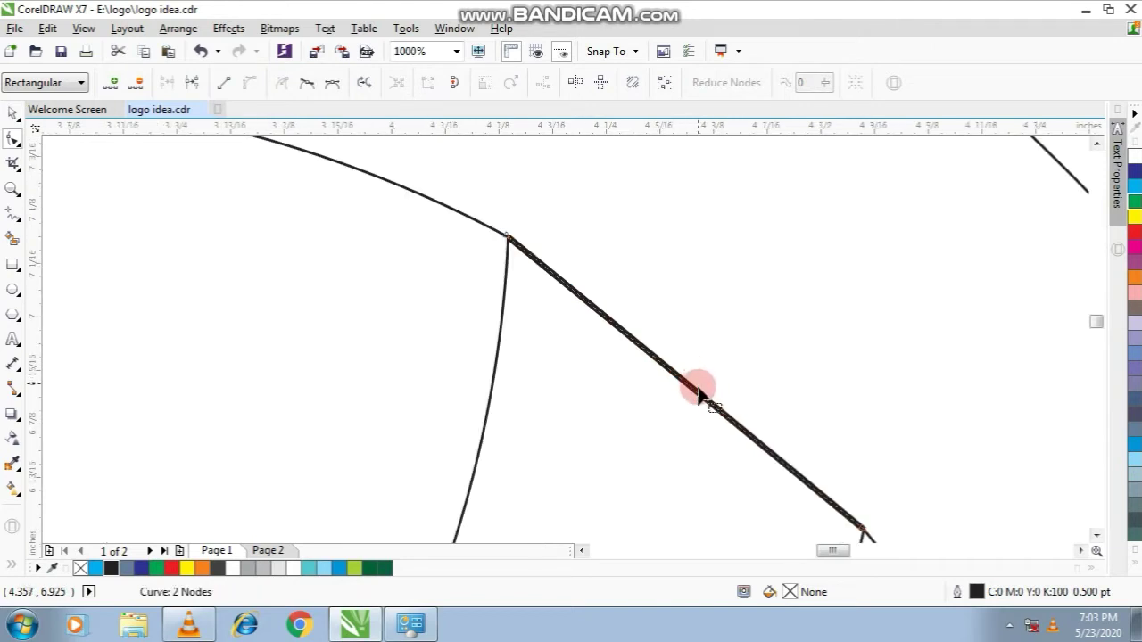
{"action": "left_click_drag", "start_coordinate": [696, 393], "coordinate": [701, 382]}
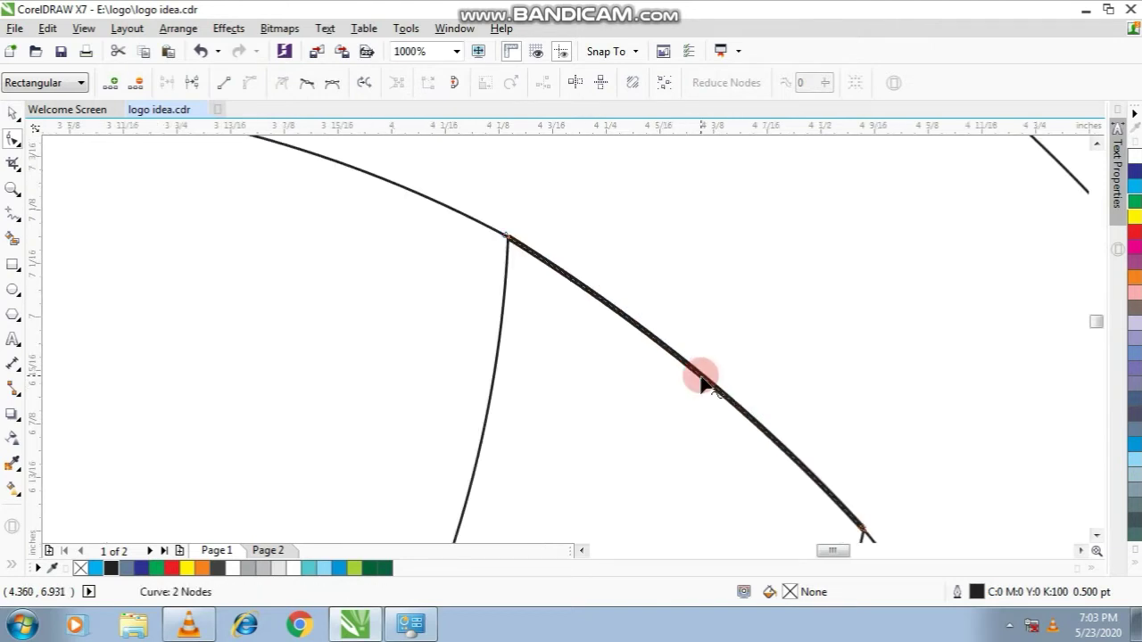
Convert the straight line at the lower crossing's outer edge to a curve and bend it outward to continue the adjoining arc
{"action": "scroll", "coordinate": [696, 382], "scroll_direction": "down", "scroll_amount": 3}
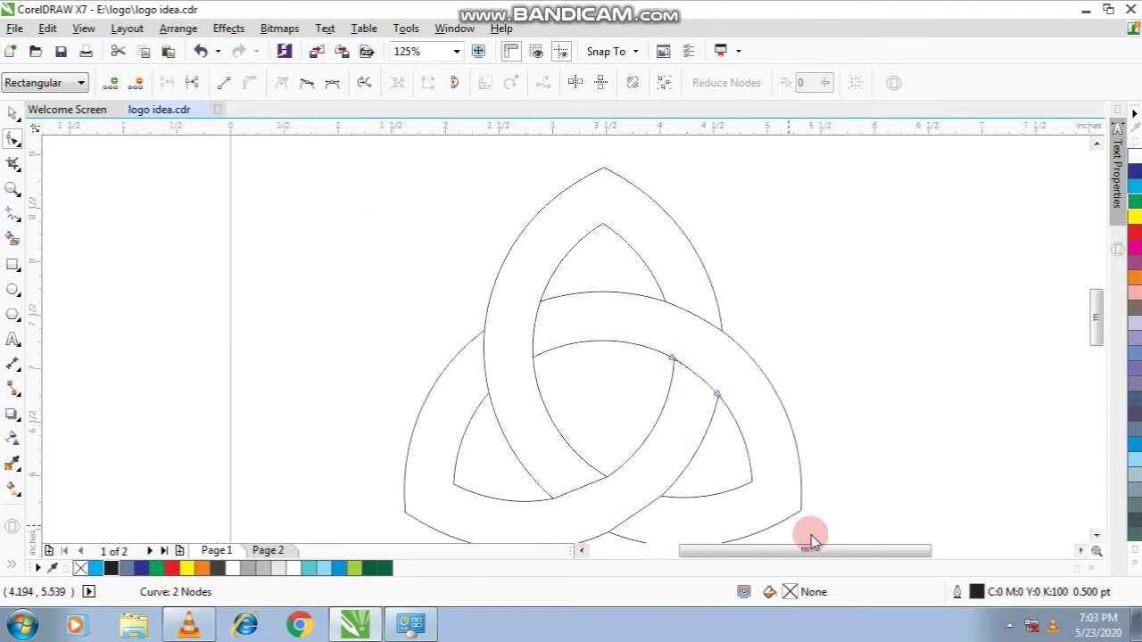
{"action": "left_click", "coordinate": [1096, 536]}
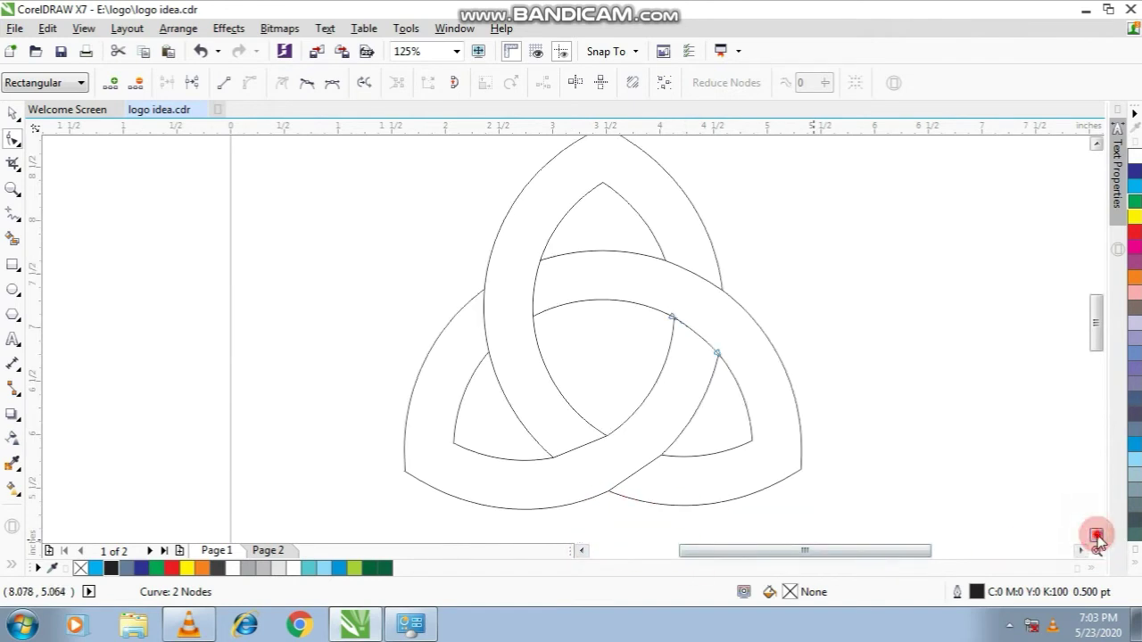
{"action": "scroll", "coordinate": [640, 437], "scroll_direction": "up", "scroll_amount": 1}
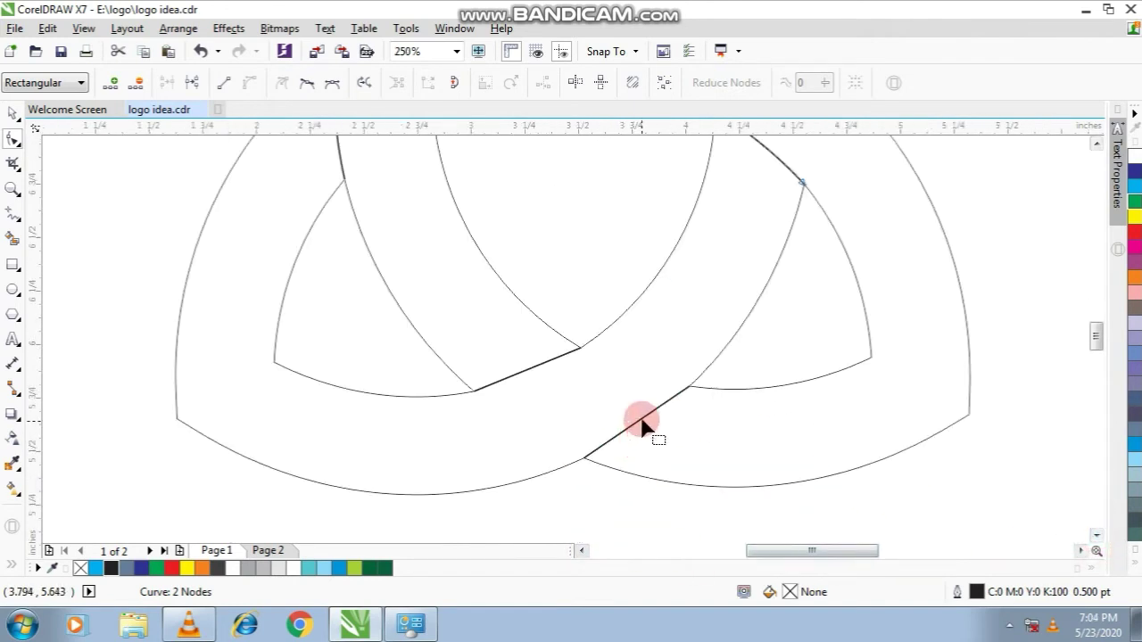
{"action": "left_click", "coordinate": [643, 427]}
{"action": "left_click_drag", "start_coordinate": [520, 339], "coordinate": [720, 496]}
{"action": "left_click", "coordinate": [248, 82]}
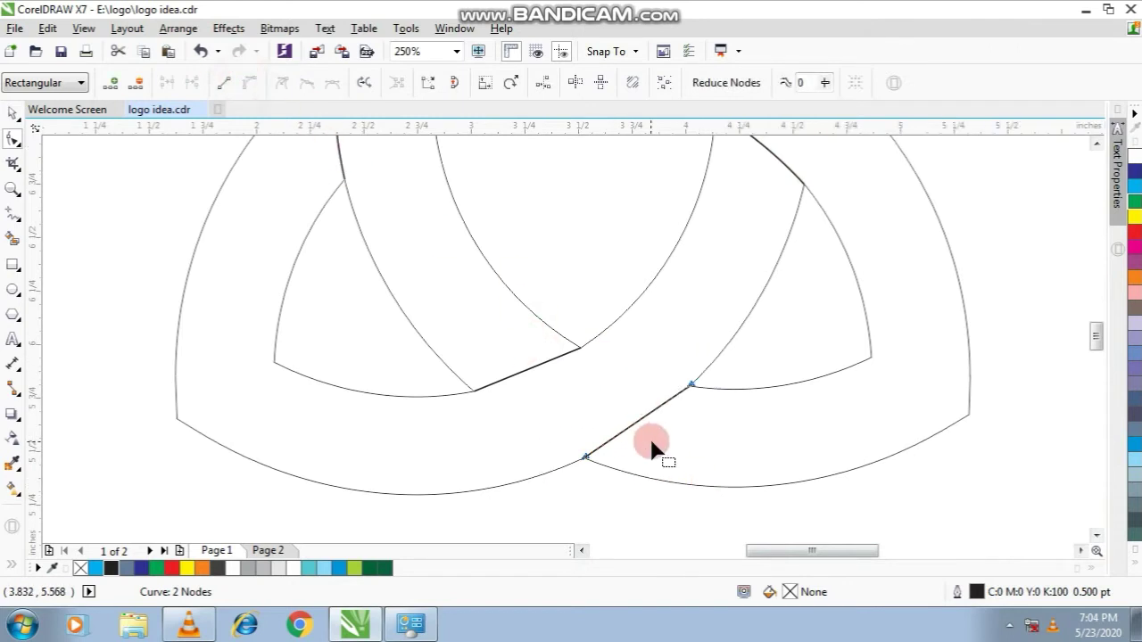
{"action": "scroll", "coordinate": [650, 436], "scroll_direction": "up", "scroll_amount": 1}
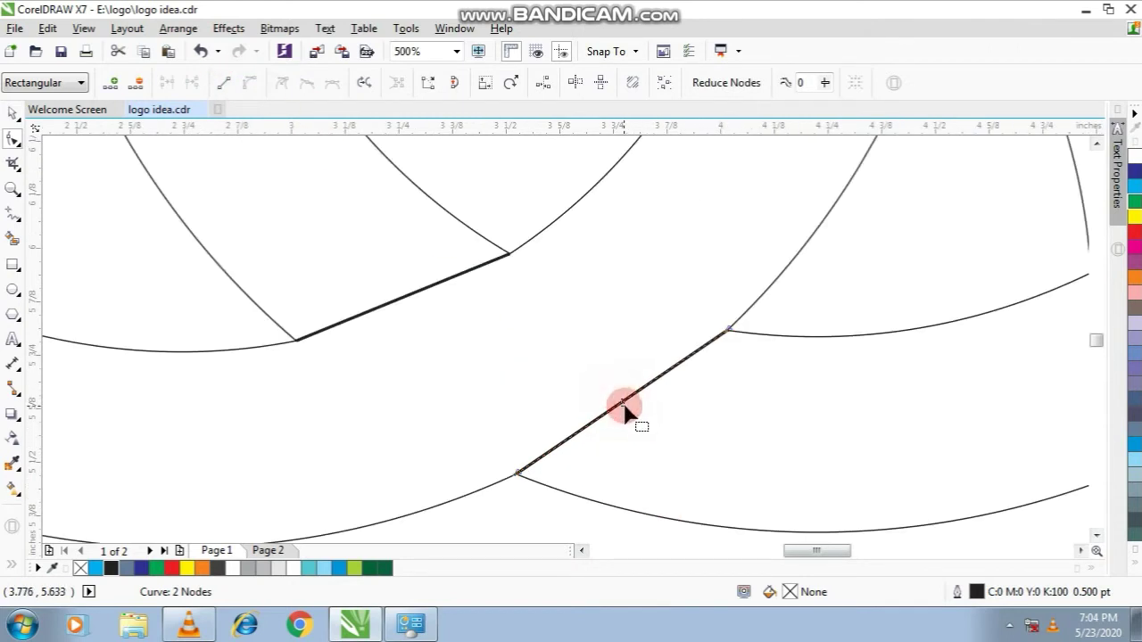
{"action": "left_click_drag", "start_coordinate": [632, 407], "coordinate": [636, 418]}
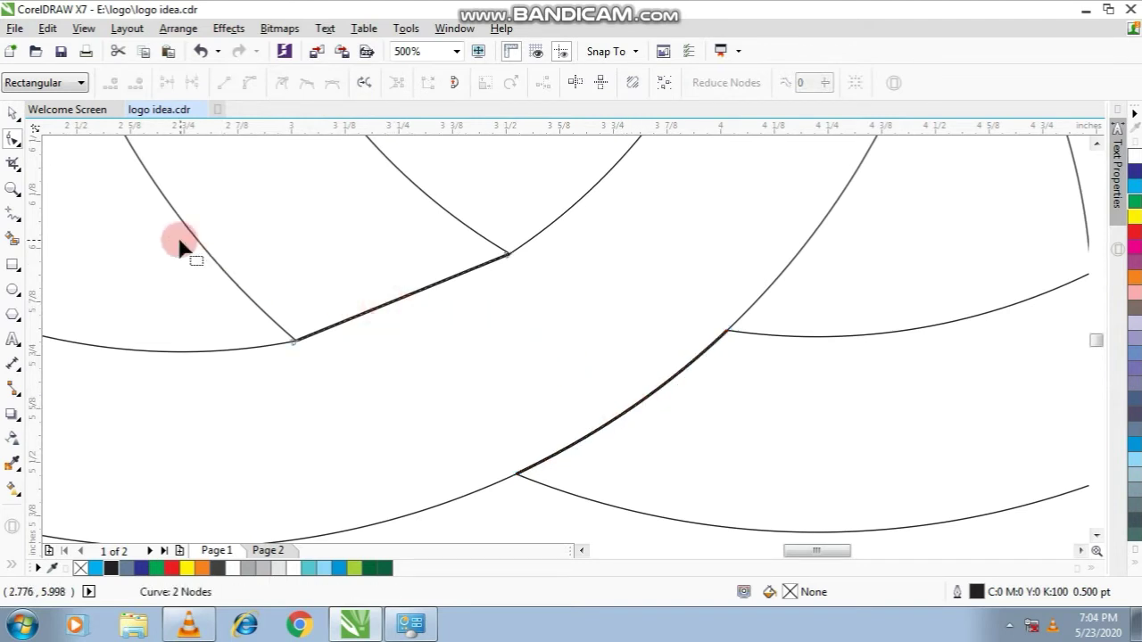
Convert the line between the left and central openings to a curve and bend it slightly downward to match the arc
{"action": "left_click_drag", "start_coordinate": [182, 245], "coordinate": [571, 400]}
{"action": "left_click", "coordinate": [249, 82]}
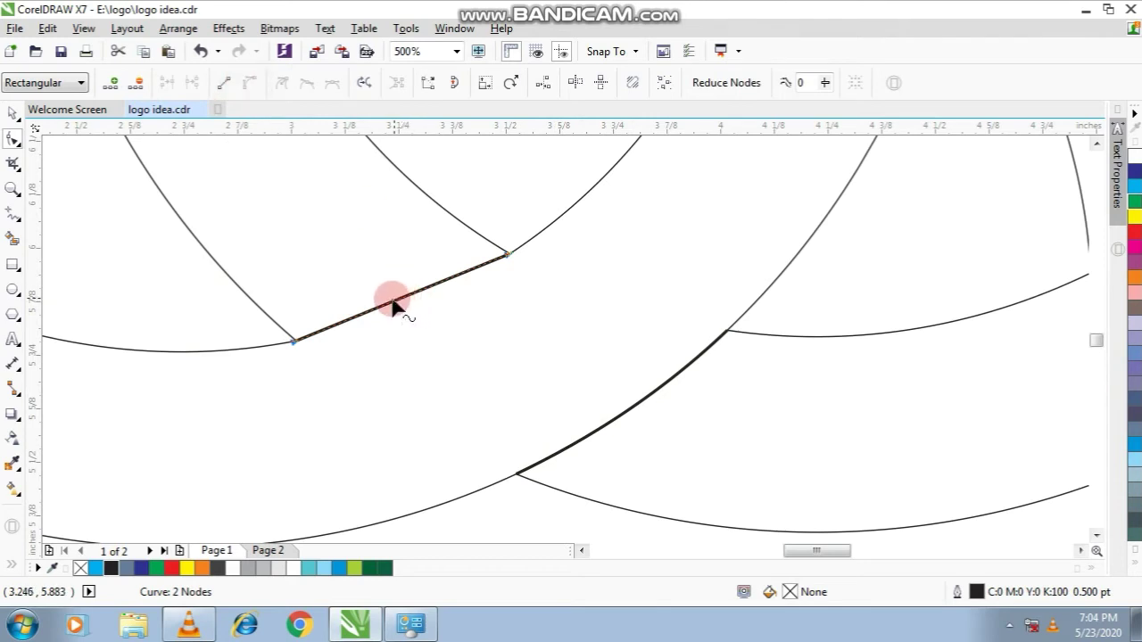
{"action": "left_click_drag", "start_coordinate": [388, 310], "coordinate": [471, 306]}
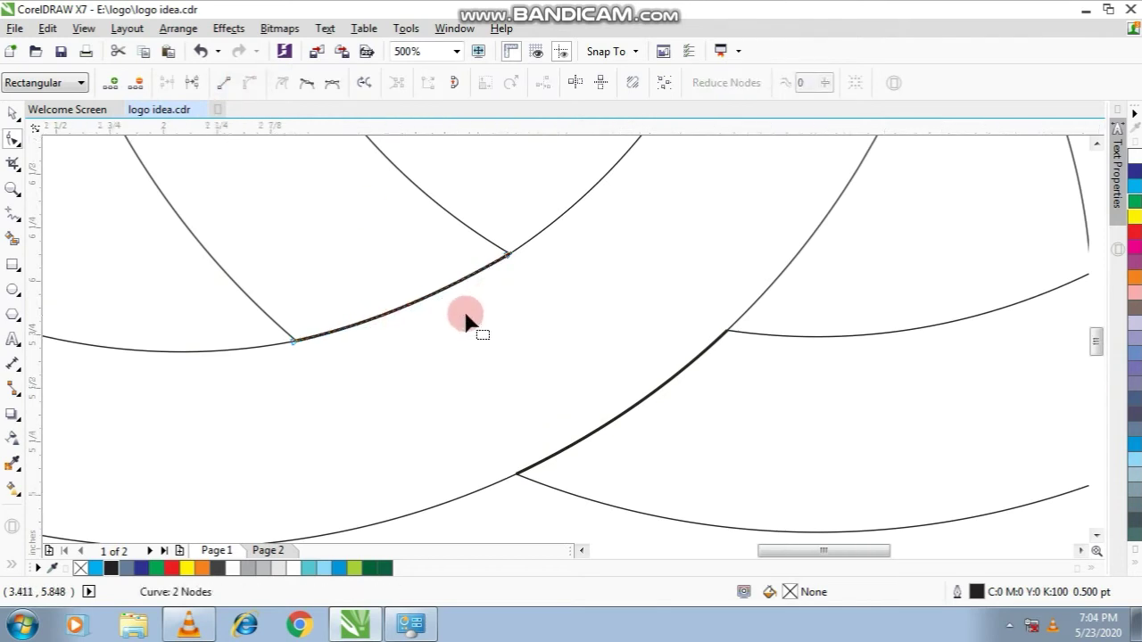
{"action": "scroll", "coordinate": [472, 303], "scroll_direction": "down", "scroll_amount": 4}
{"action": "scroll", "coordinate": [466, 259], "scroll_direction": "down", "scroll_amount": 1}
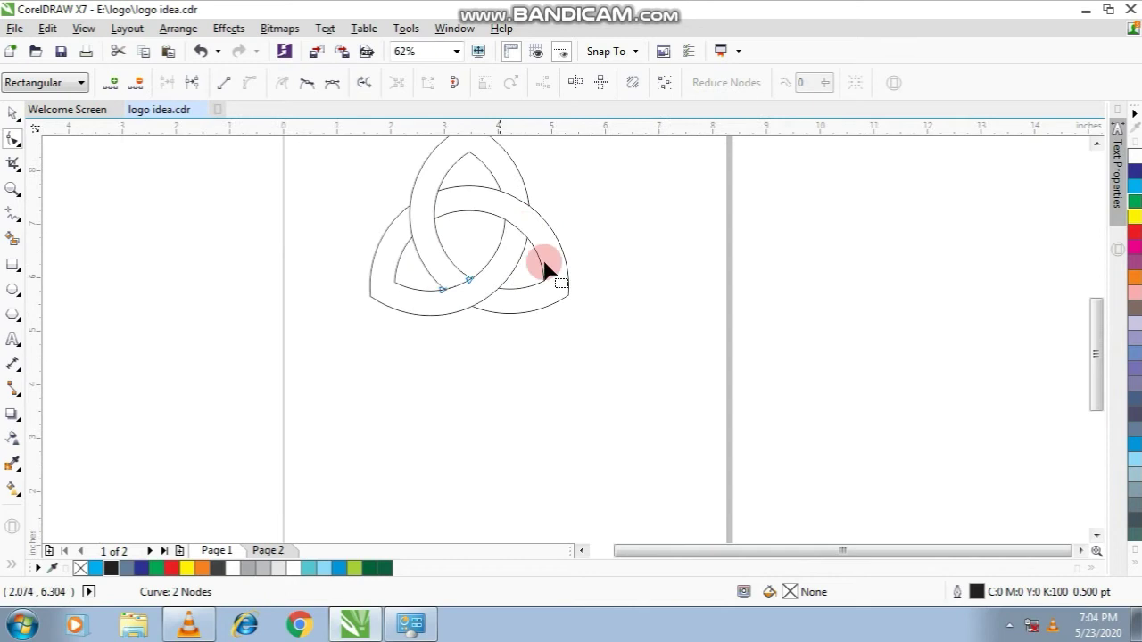
{"action": "left_click", "coordinate": [13, 115]}
{"action": "left_click", "coordinate": [114, 241]}
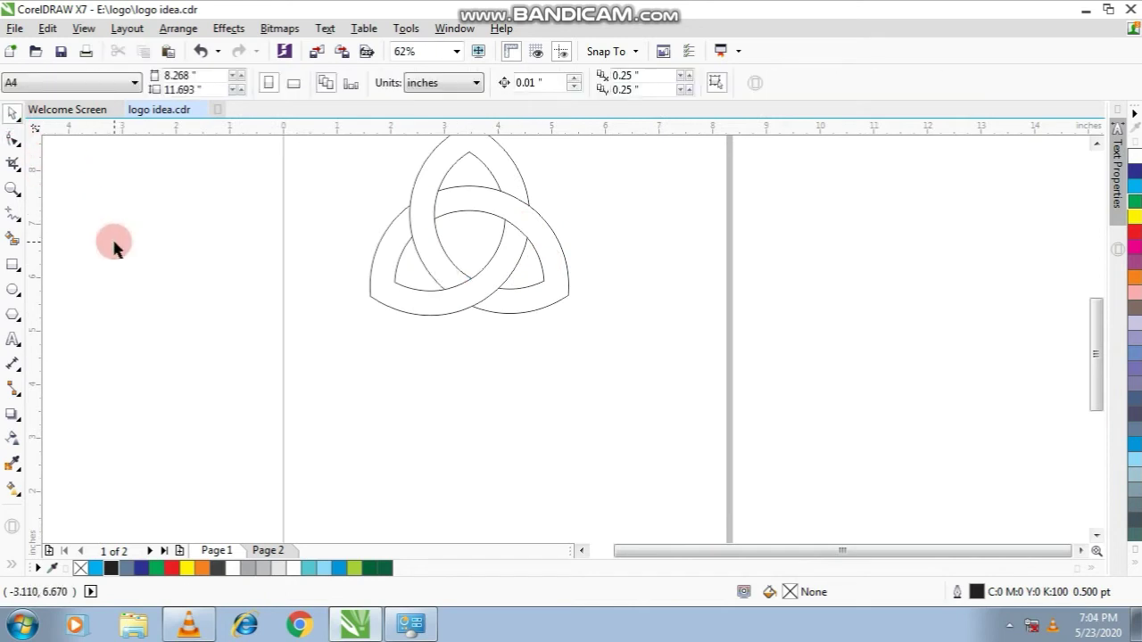
Smart Fill the top, left and right interlocking bands with green (C100 M0 Y100 K0) and a 0.5 pt outline
{"action": "key", "text": "F4"}
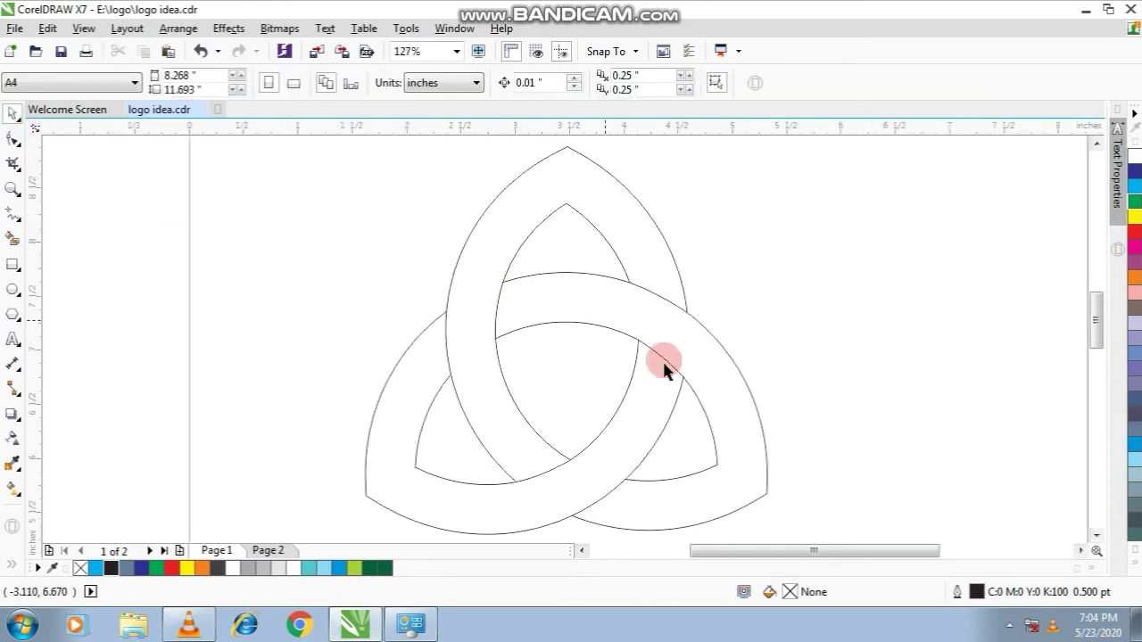
{"action": "left_click", "coordinate": [9, 240]}
{"action": "left_click", "coordinate": [532, 230]}
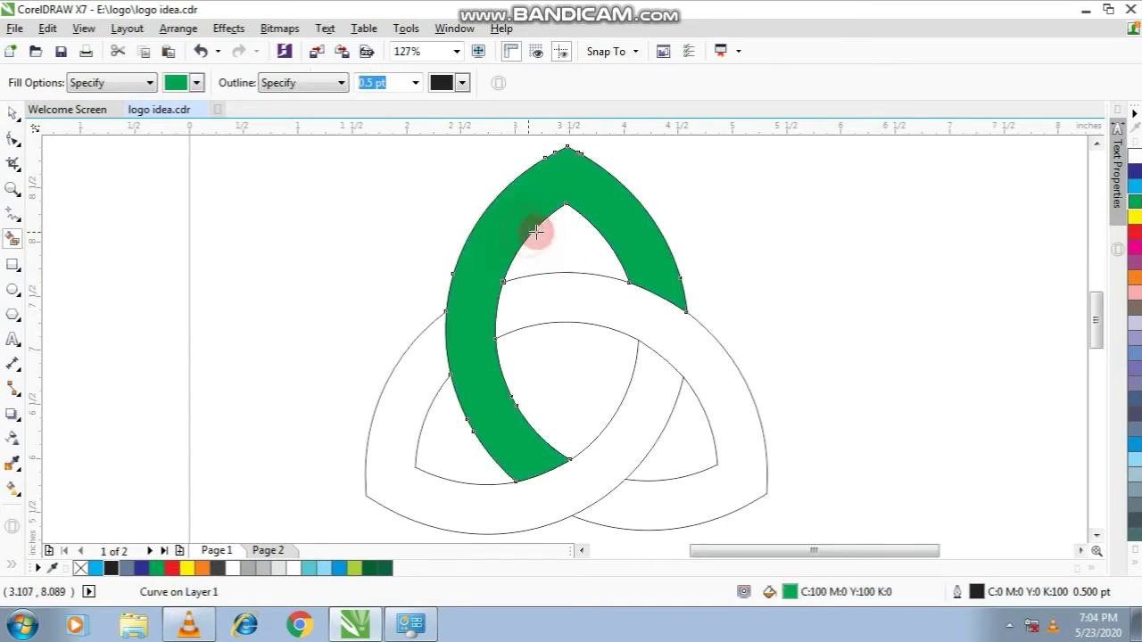
{"action": "left_click", "coordinate": [413, 398]}
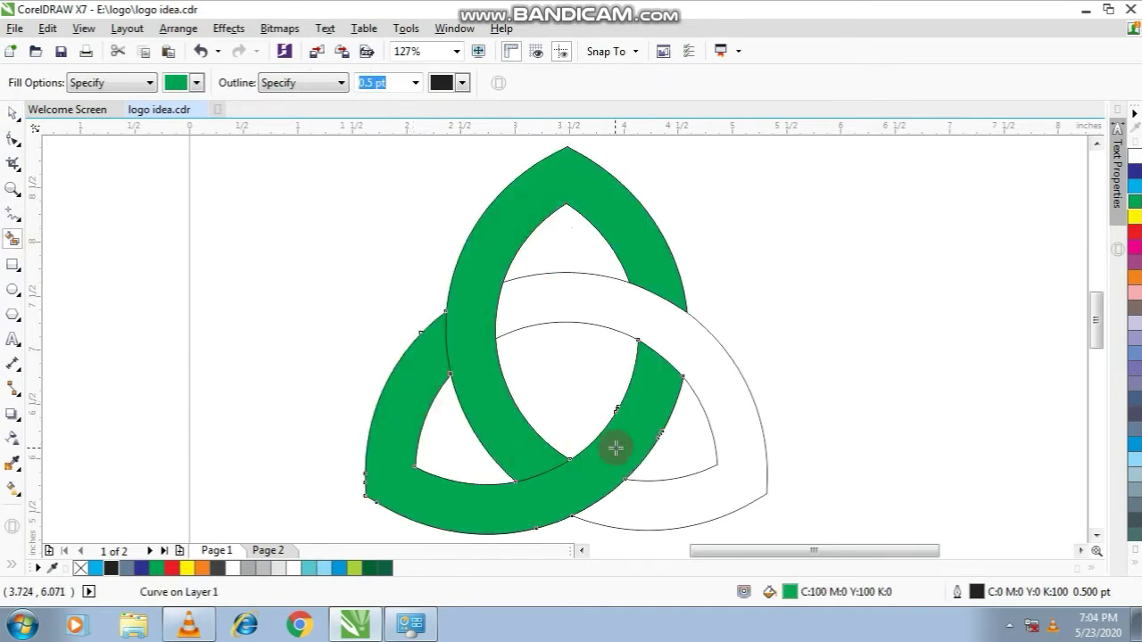
{"action": "left_click", "coordinate": [698, 350]}
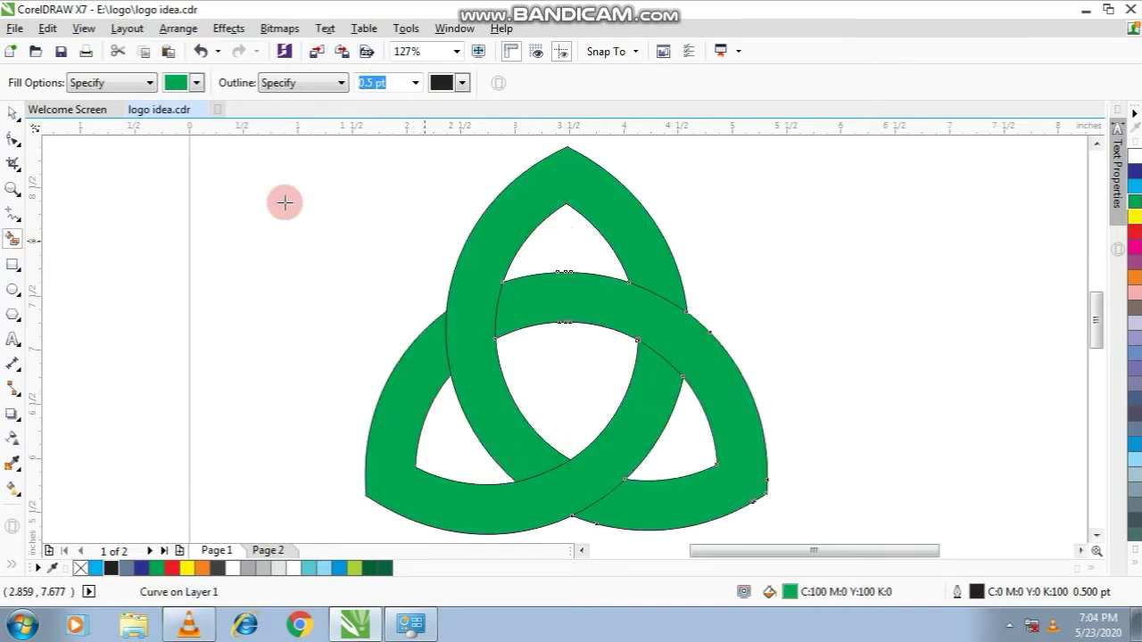
{"action": "left_click", "coordinate": [12, 116]}
{"action": "left_click", "coordinate": [162, 273]}
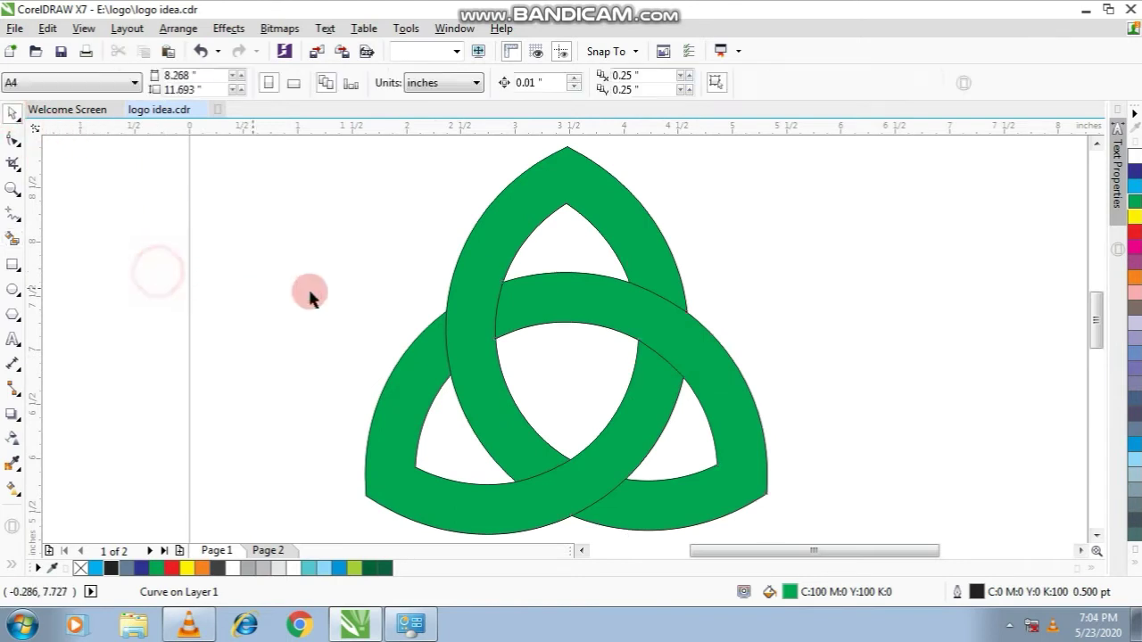
{"action": "scroll", "coordinate": [523, 247], "scroll_direction": "up", "scroll_amount": 4}
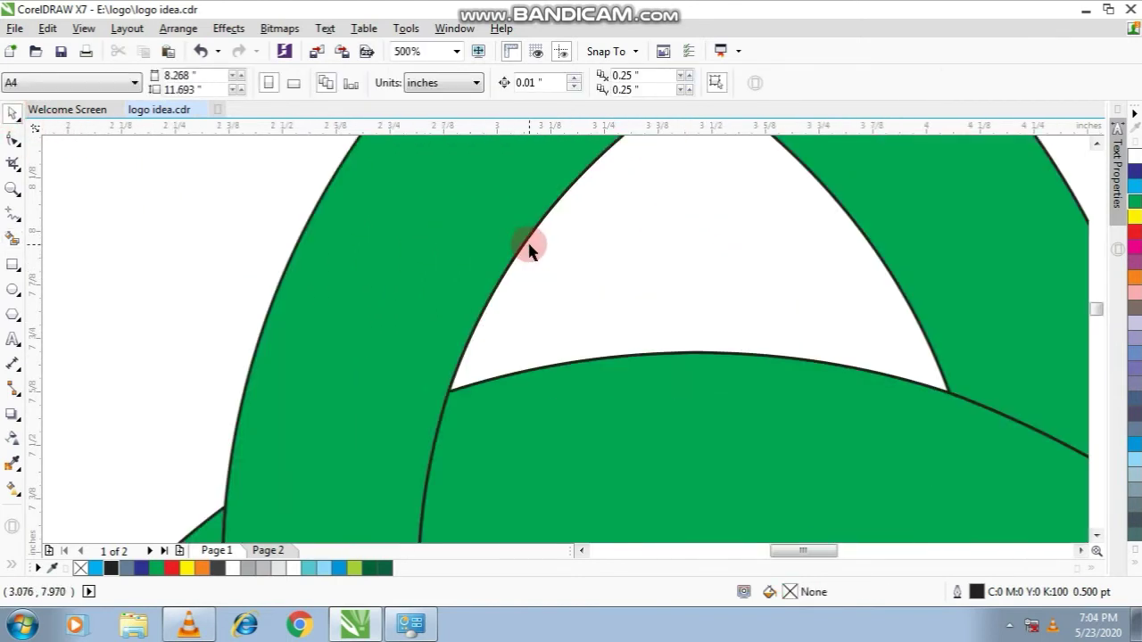
{"action": "scroll", "coordinate": [527, 247], "scroll_direction": "down", "scroll_amount": 6}
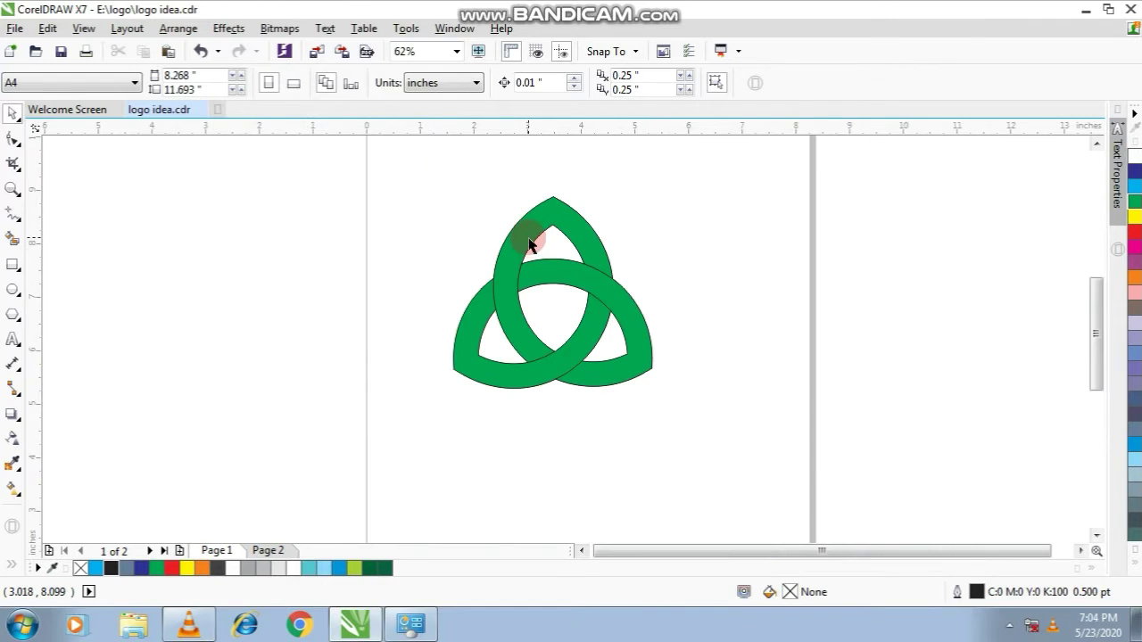
{"action": "left_click", "coordinate": [529, 245]}
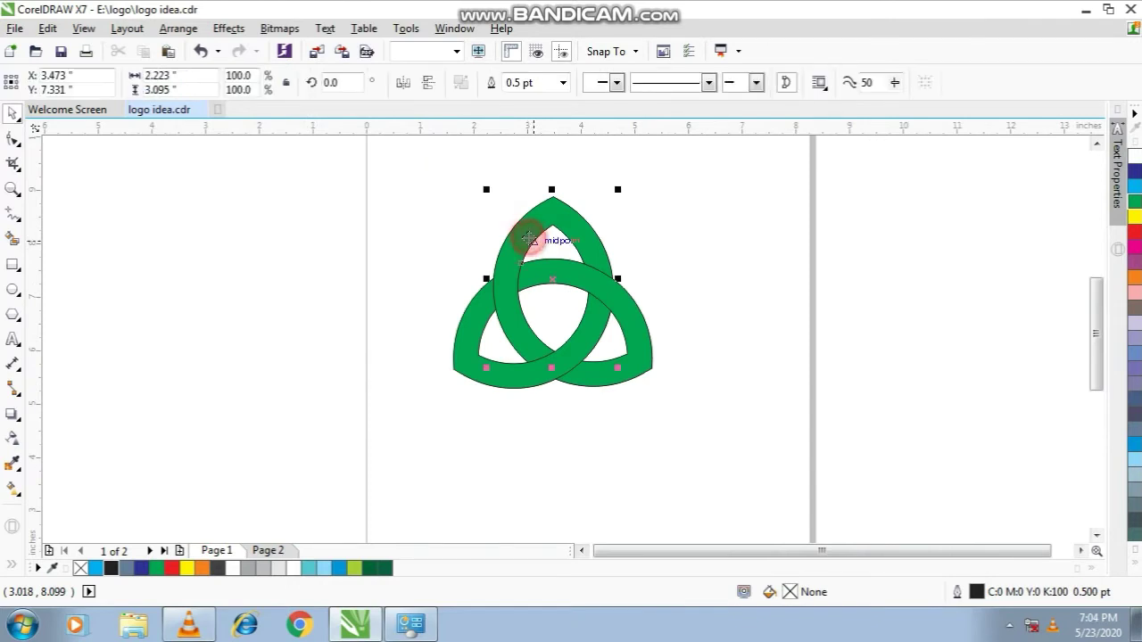
{"action": "left_click", "coordinate": [378, 254]}
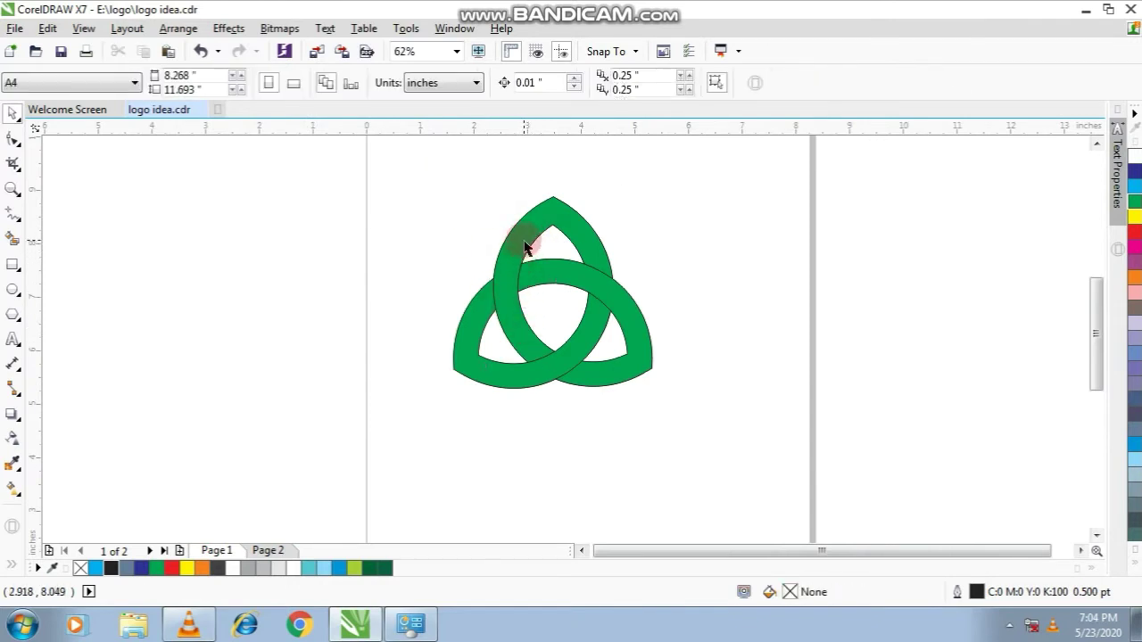
{"action": "scroll", "coordinate": [564, 299], "scroll_direction": "up", "scroll_amount": 3}
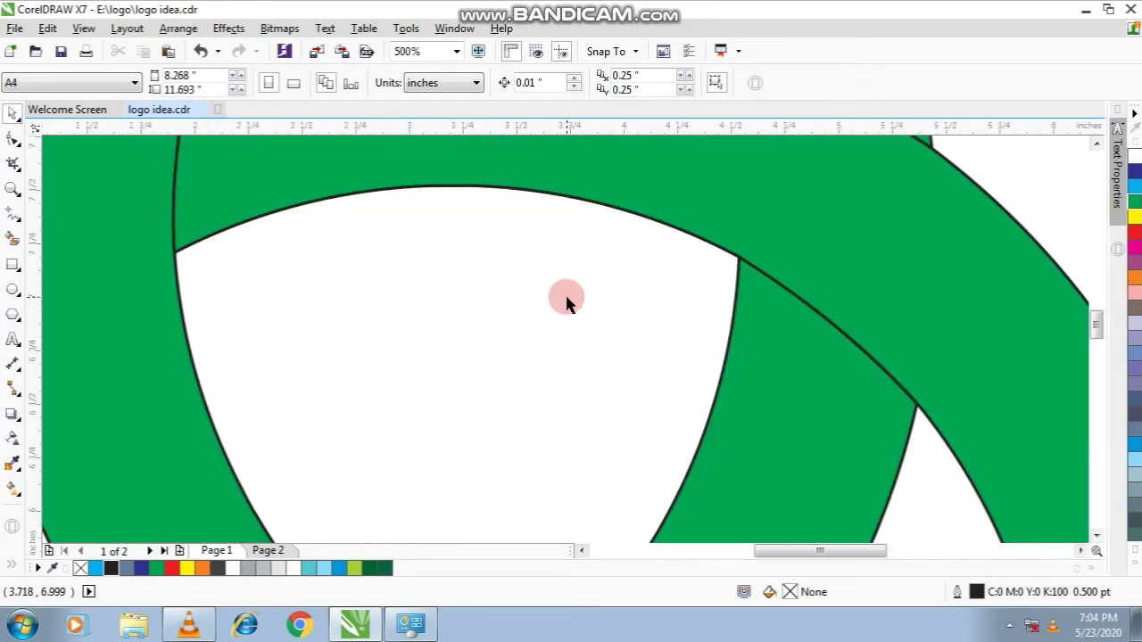
{"action": "scroll", "coordinate": [566, 302], "scroll_direction": "down", "scroll_amount": 1}
{"action": "scroll", "coordinate": [565, 302], "scroll_direction": "down", "scroll_amount": 1}
Move the three green bands together off the page's left side, centred at about X -2.78 in, Y 5.7 in
{"action": "left_click", "coordinate": [464, 204]}
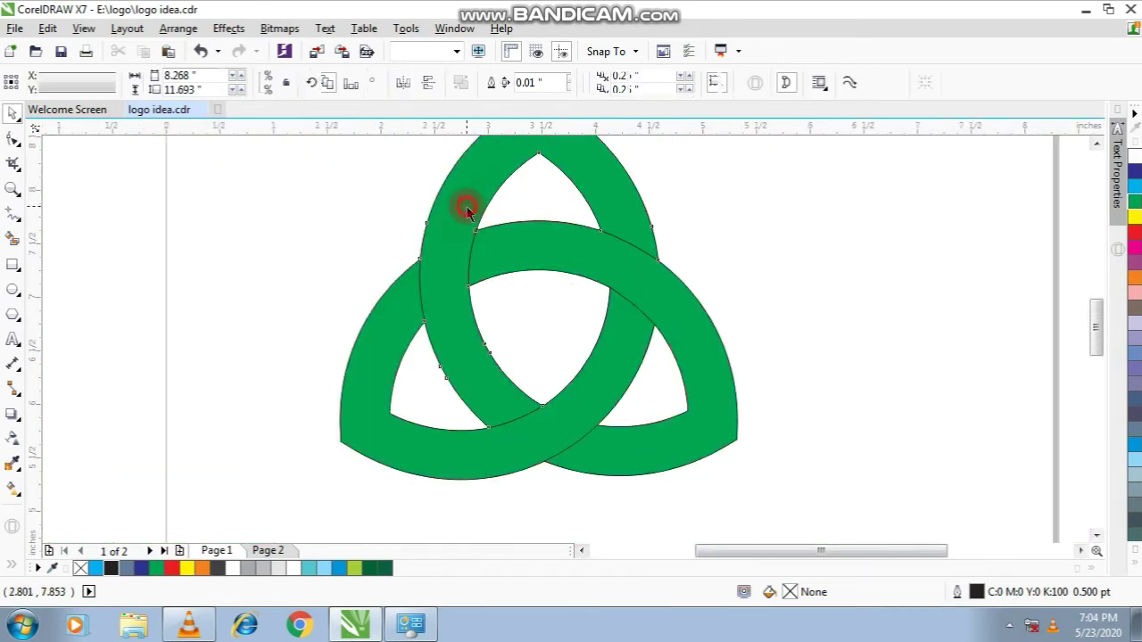
{"action": "left_click", "coordinate": [387, 335], "text": "shift"}
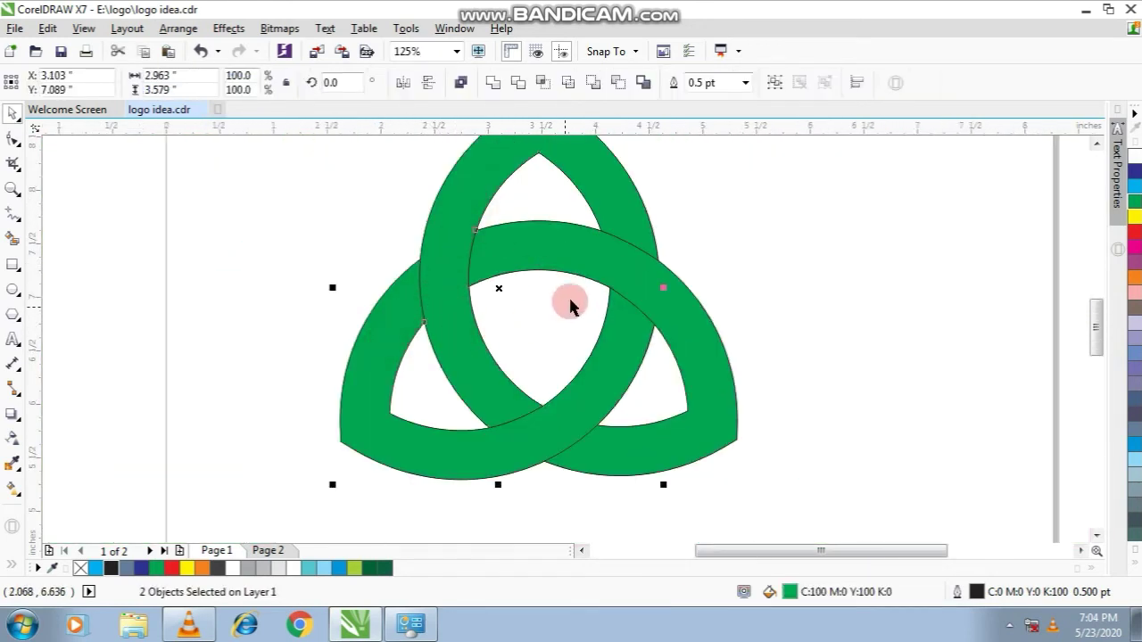
{"action": "scroll", "coordinate": [602, 265], "scroll_direction": "down", "scroll_amount": 2}
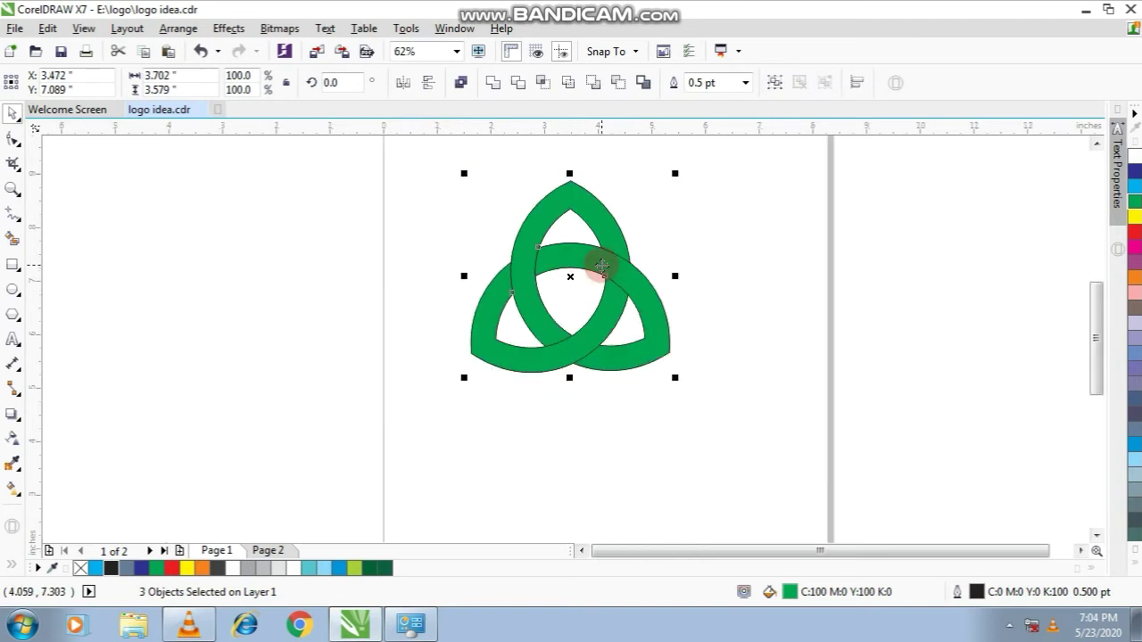
{"action": "left_click_drag", "start_coordinate": [584, 271], "coordinate": [419, 308]}
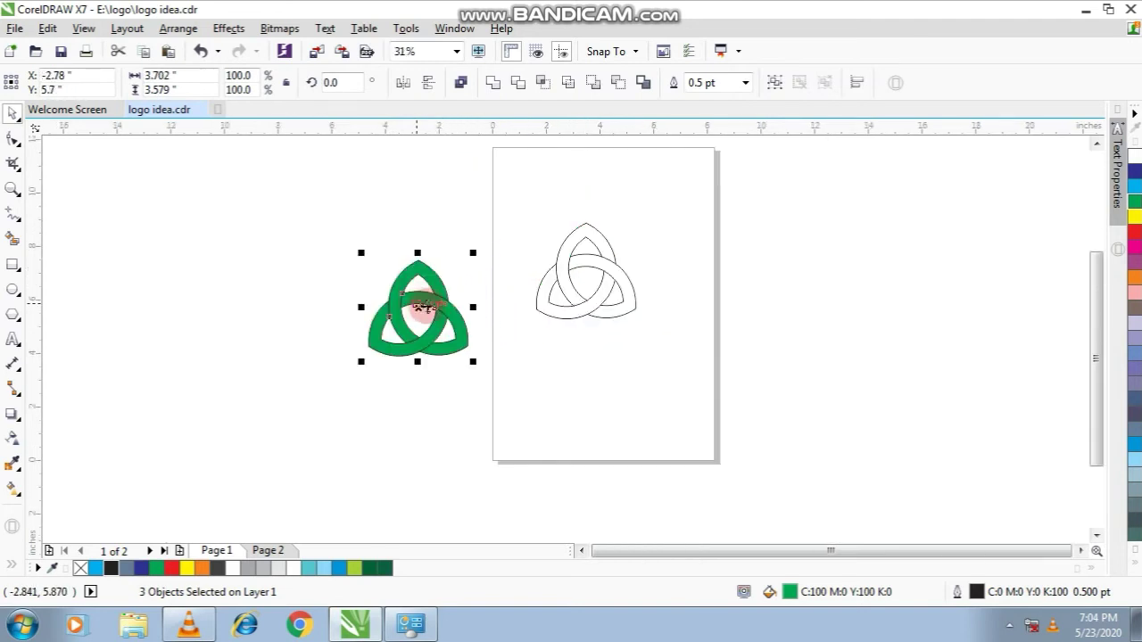
{"action": "scroll", "coordinate": [428, 312], "scroll_direction": "up", "scroll_amount": 1}
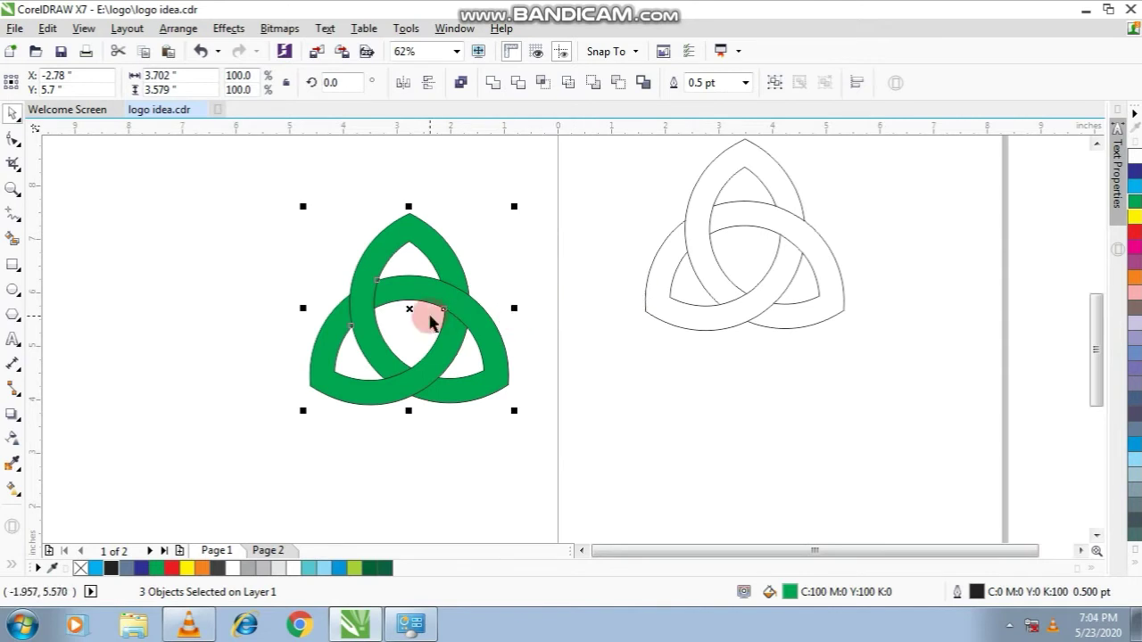
{"action": "left_click", "coordinate": [338, 179]}
{"action": "left_click_drag", "start_coordinate": [311, 257], "coordinate": [378, 315]}
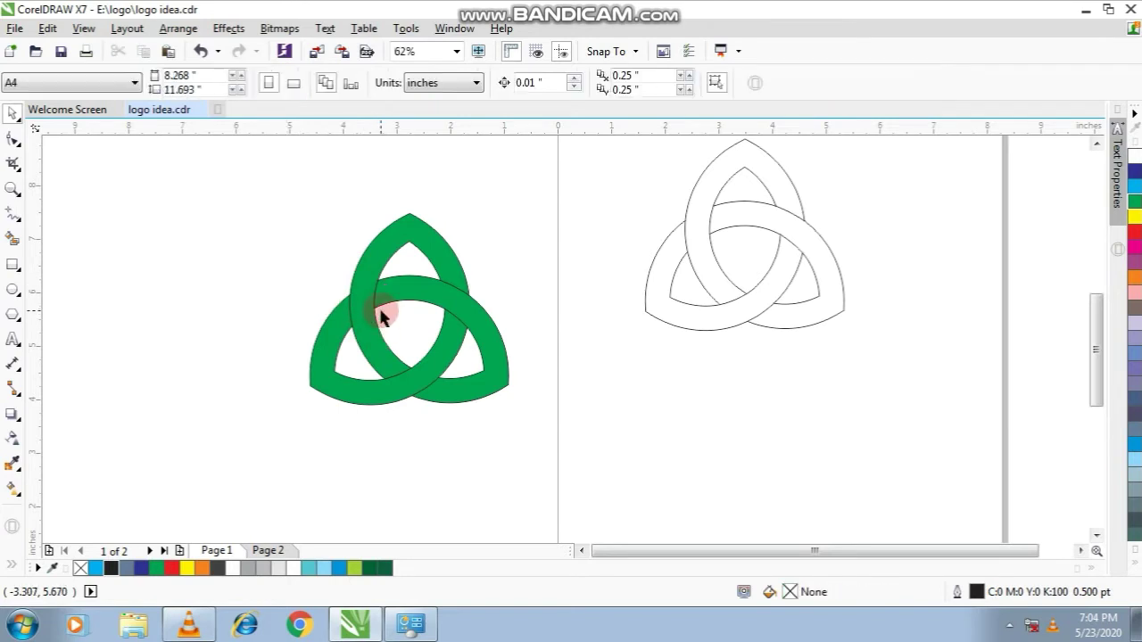
{"action": "left_click_drag", "start_coordinate": [245, 197], "coordinate": [537, 419]}
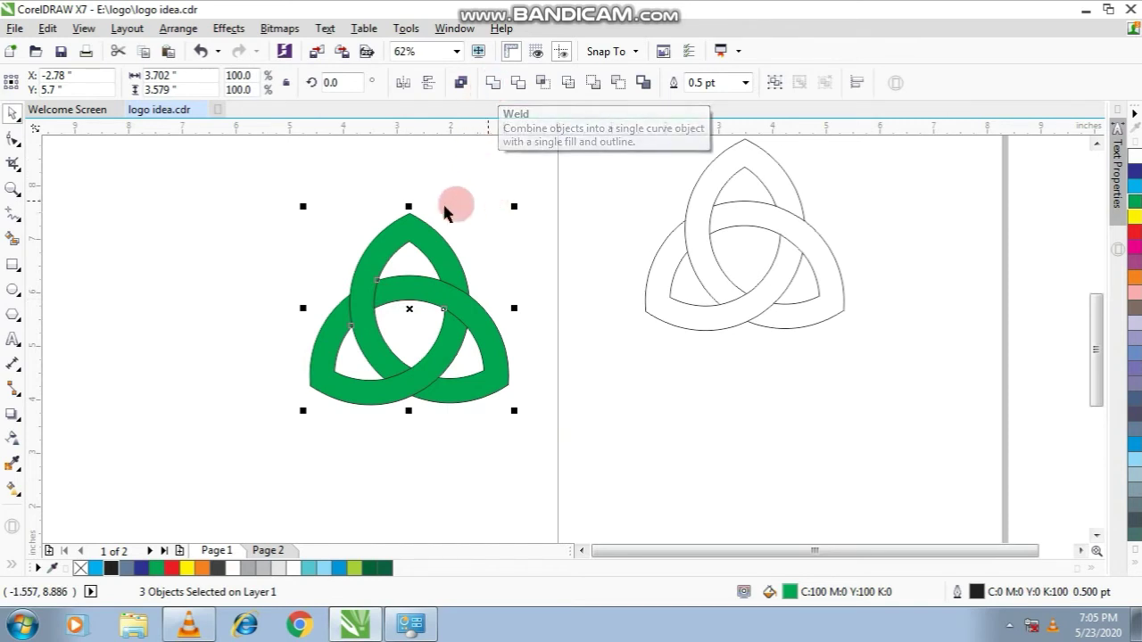
{"action": "left_click", "coordinate": [287, 248]}
Place a copy of the green top band about 0.1 in below and slightly left of the original
{"action": "scroll", "coordinate": [362, 309], "scroll_direction": "up", "scroll_amount": 2}
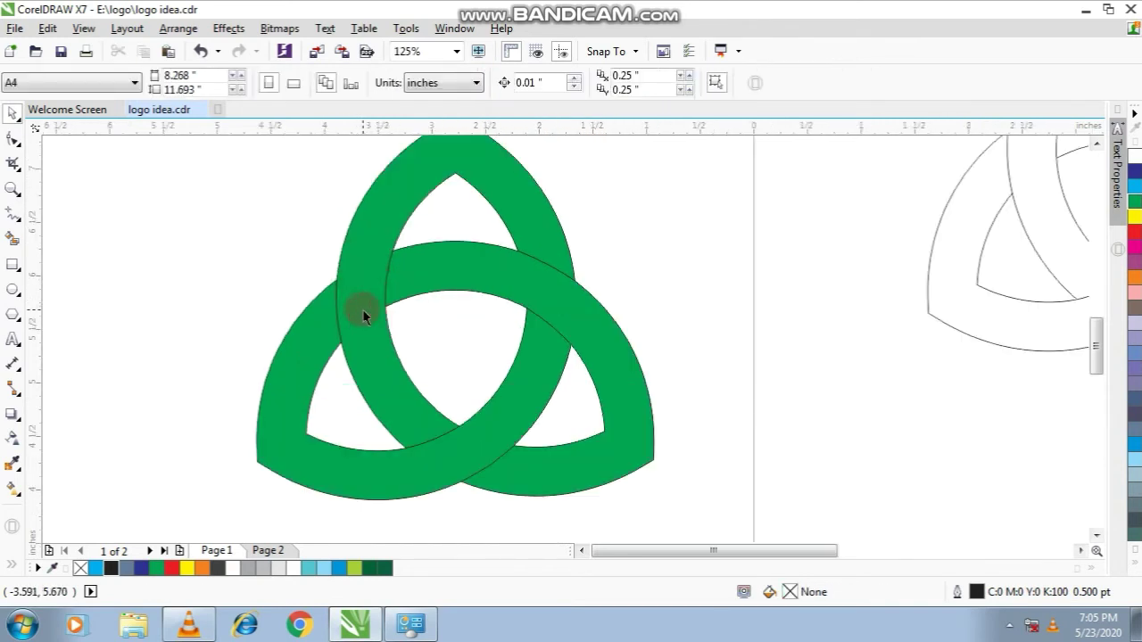
{"action": "left_click", "coordinate": [357, 277]}
{"action": "scroll", "coordinate": [433, 198], "scroll_direction": "down", "scroll_amount": 2}
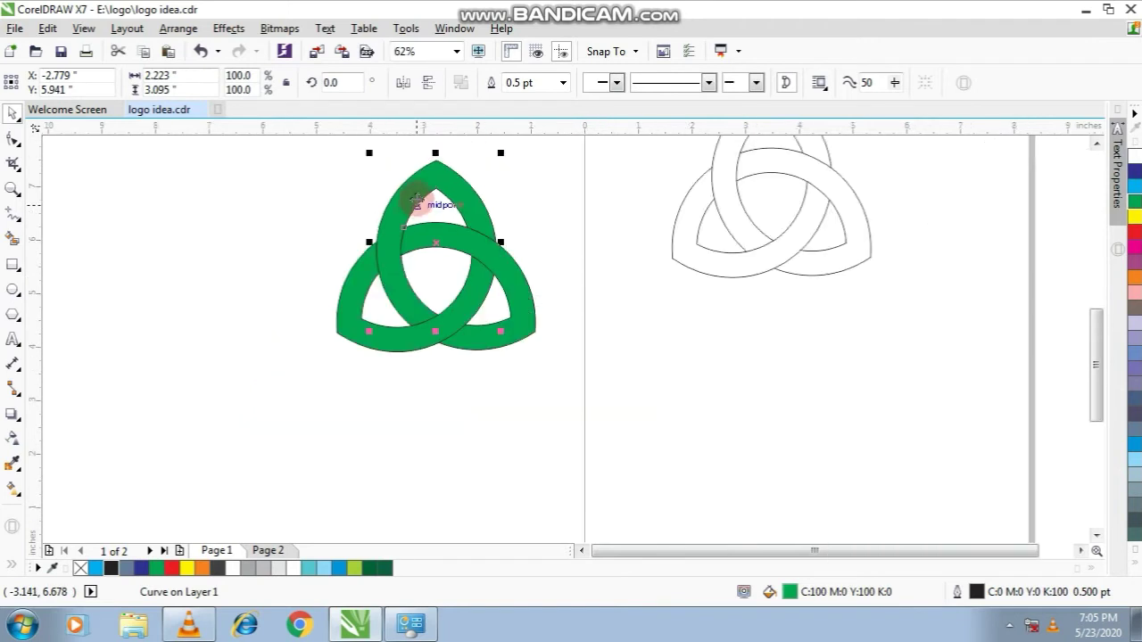
{"action": "scroll", "coordinate": [416, 187], "scroll_direction": "up", "scroll_amount": 2}
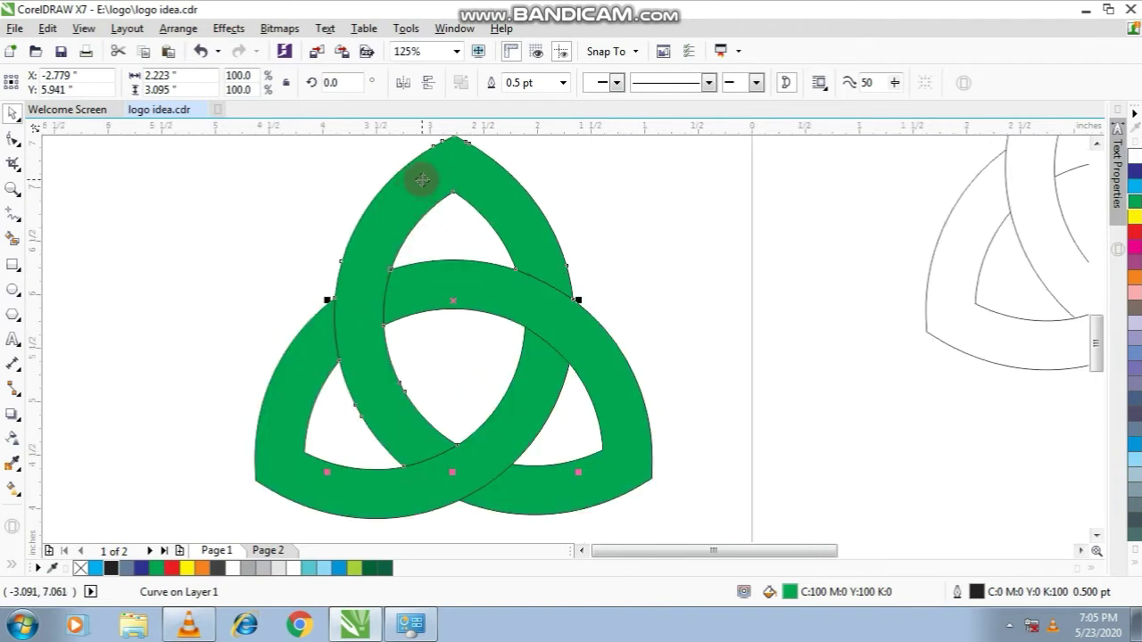
{"action": "left_click_drag", "start_coordinate": [424, 181], "coordinate": [424, 190]}
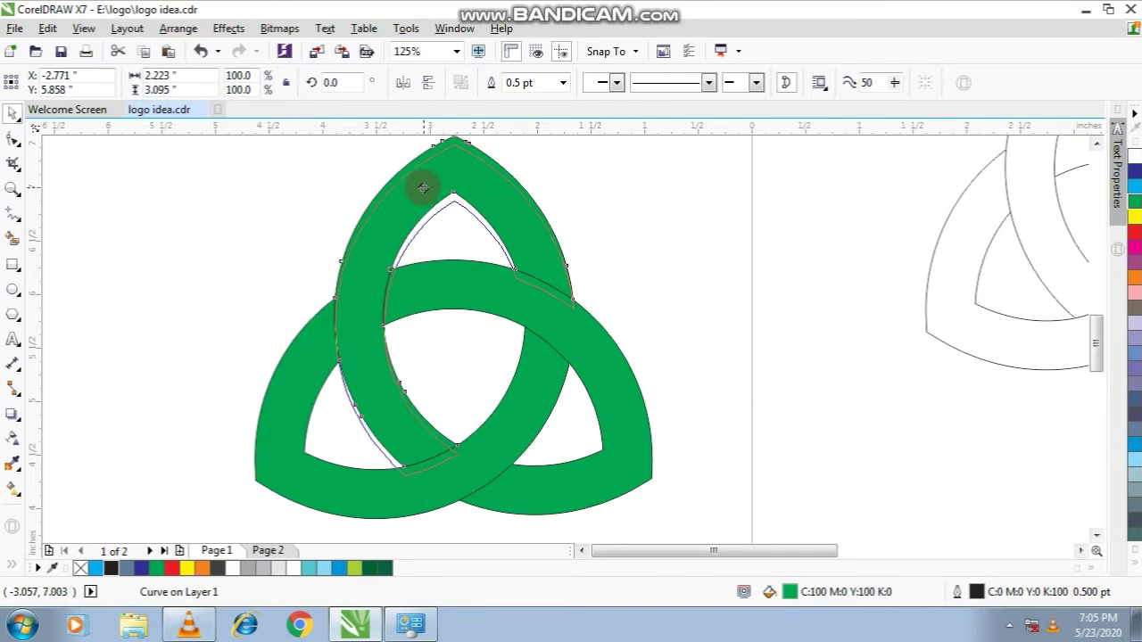
{"action": "left_click_drag", "start_coordinate": [423, 187], "coordinate": [416, 184]}
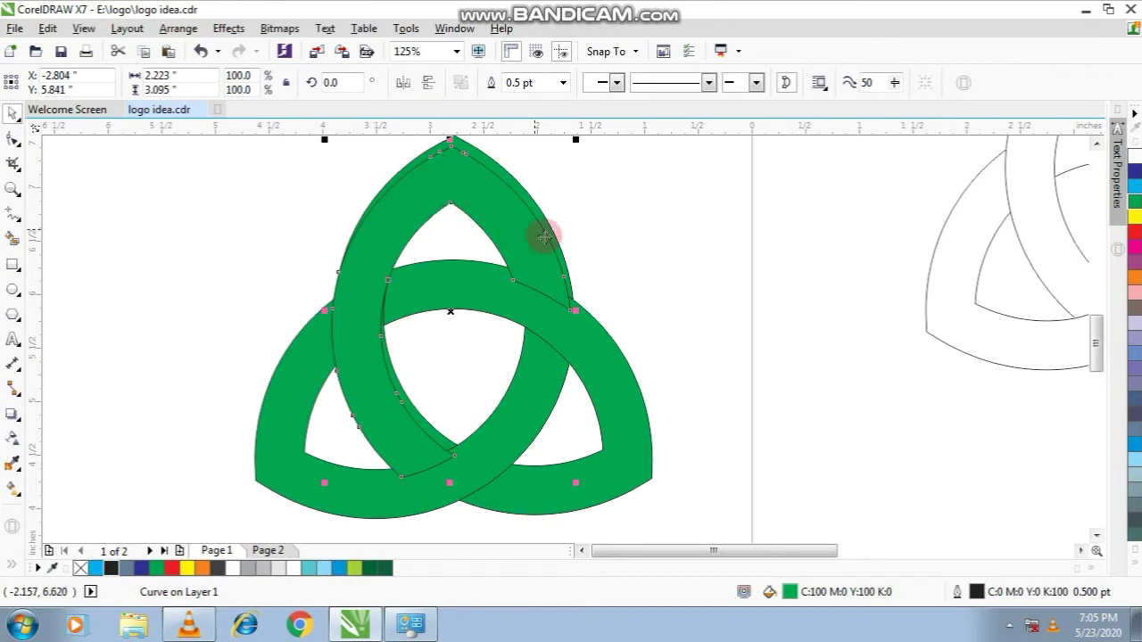
{"action": "left_click", "coordinate": [263, 230]}
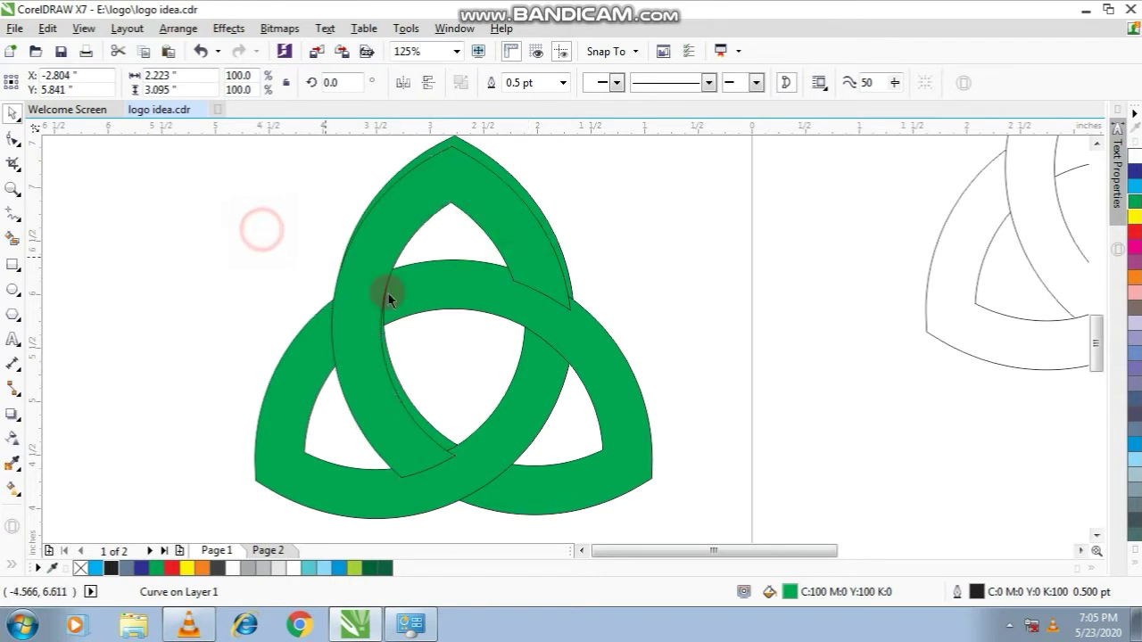
Try to place a copy of the right green band slightly above and to the left of the original
{"action": "left_click", "coordinate": [602, 390]}
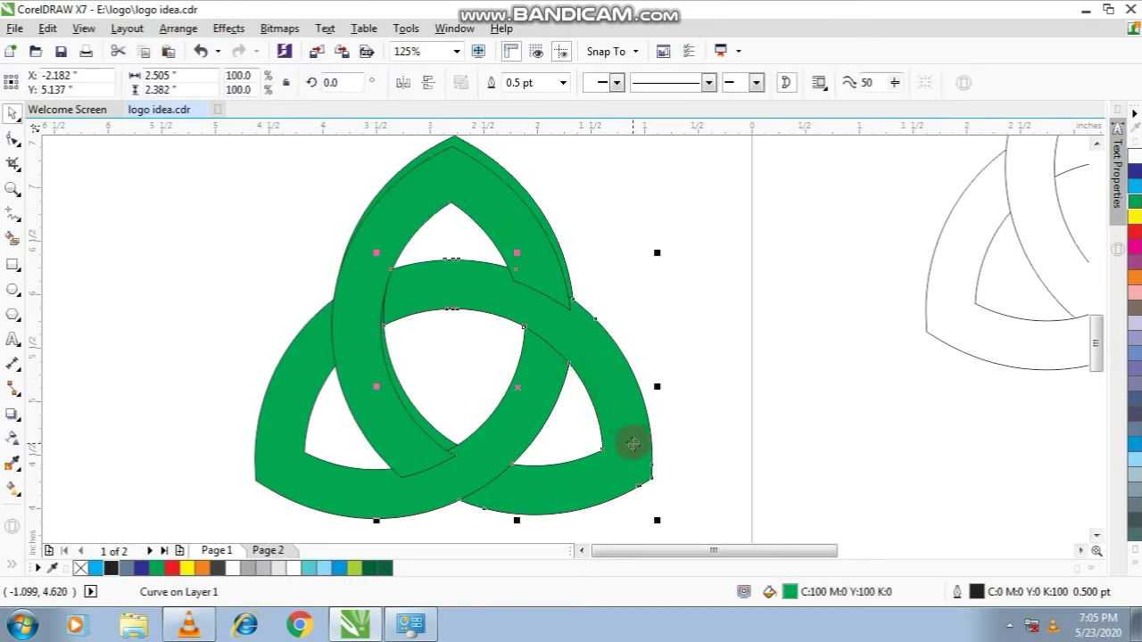
{"action": "left_click_drag", "start_coordinate": [629, 440], "coordinate": [627, 437]}
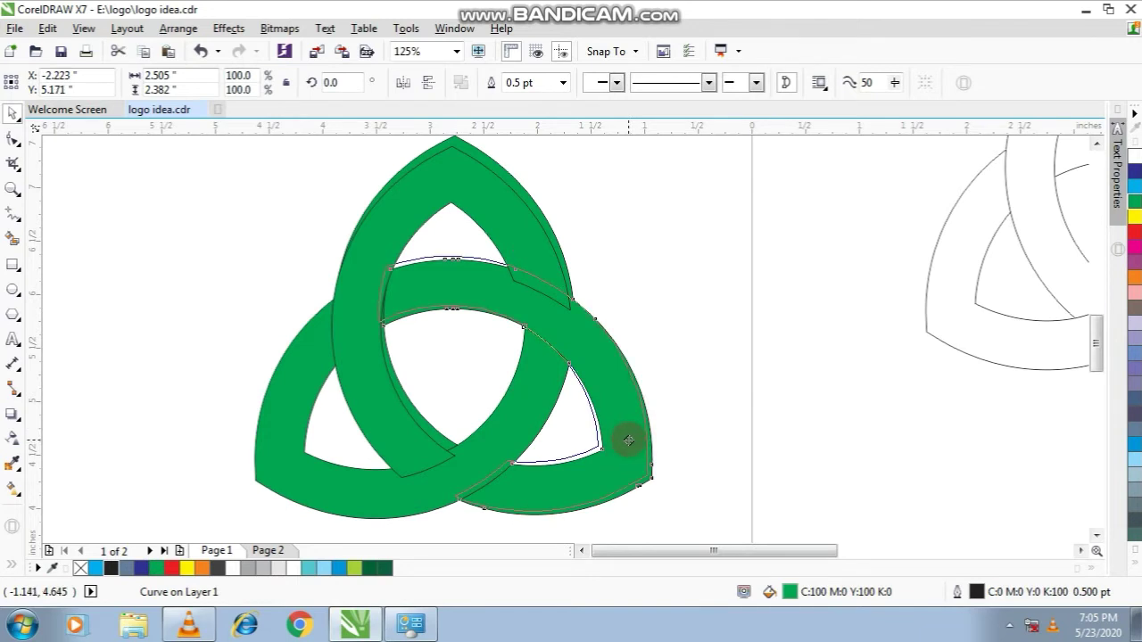
{"action": "left_click_drag", "start_coordinate": [628, 439], "coordinate": [627, 436]}
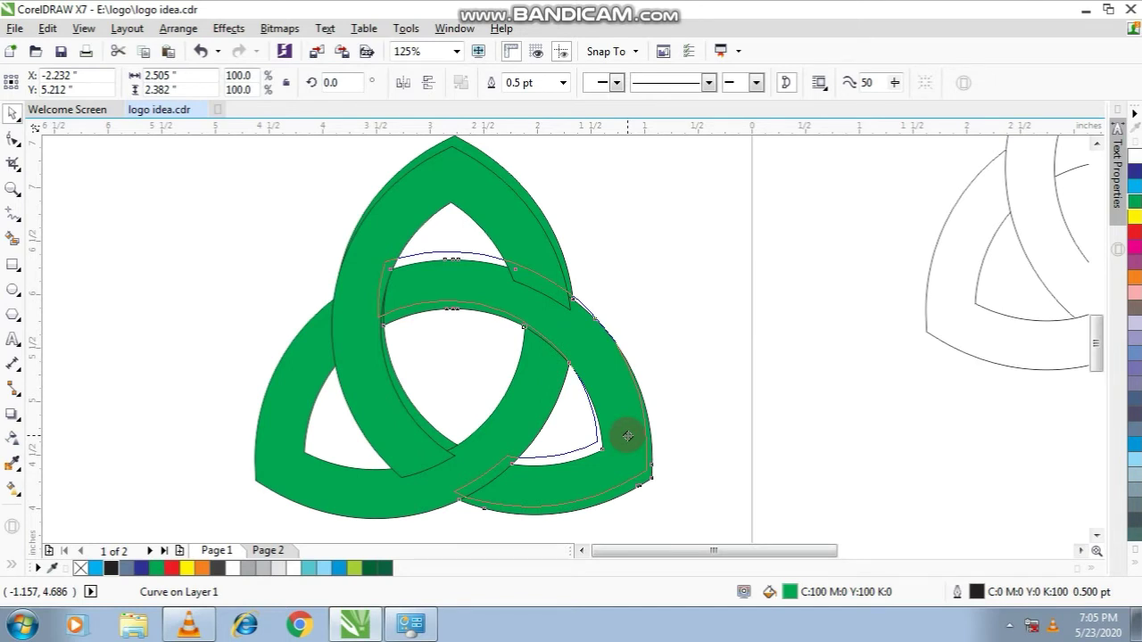
{"action": "left_click_drag", "start_coordinate": [627, 435], "coordinate": [627, 435]}
{"action": "key", "text": "ctrl+z"}
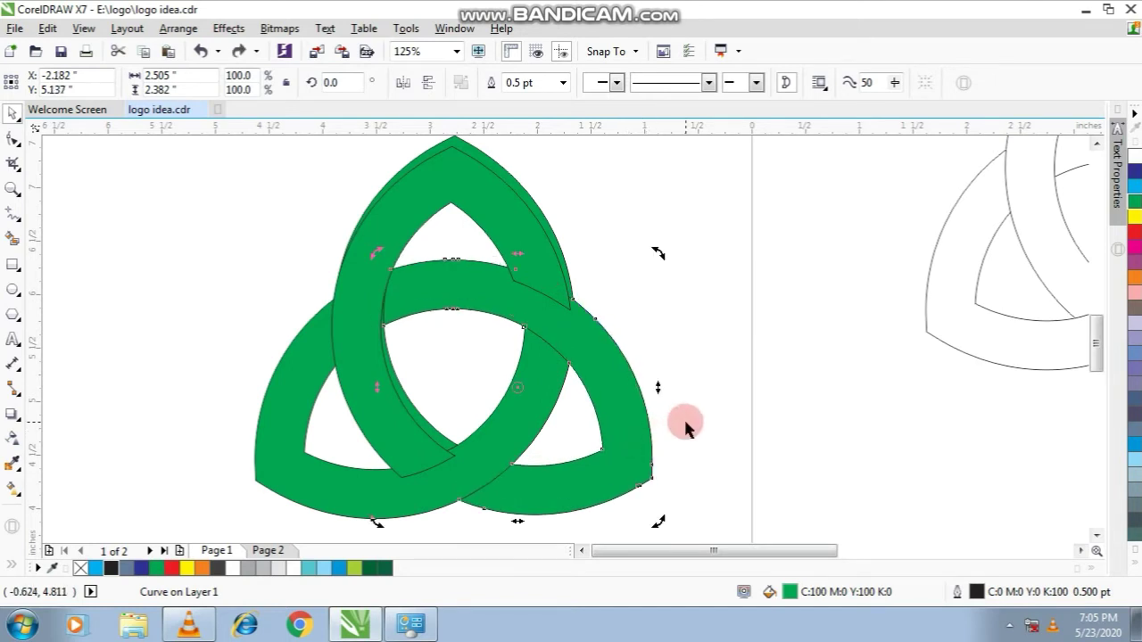
Try to place a copy of the right green band about 0.06 in above the original
{"action": "left_click", "coordinate": [683, 423]}
{"action": "left_click", "coordinate": [582, 493]}
{"action": "scroll", "coordinate": [582, 494], "scroll_direction": "up", "scroll_amount": 2}
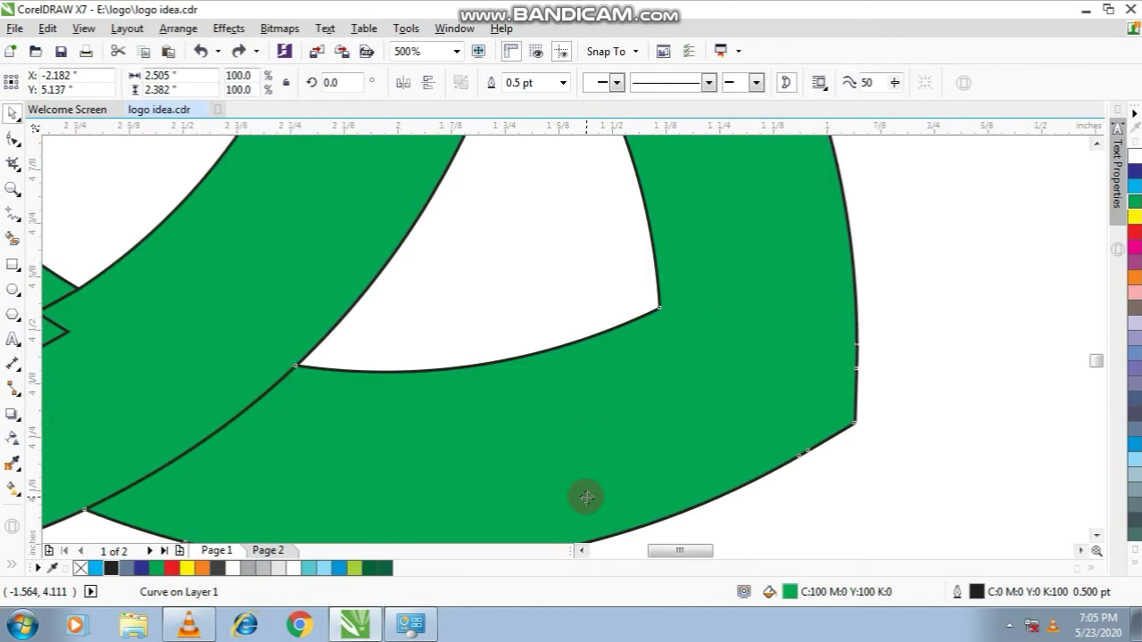
{"action": "left_click_drag", "start_coordinate": [588, 498], "coordinate": [585, 471]}
{"action": "scroll", "coordinate": [586, 471], "scroll_direction": "down", "scroll_amount": 2}
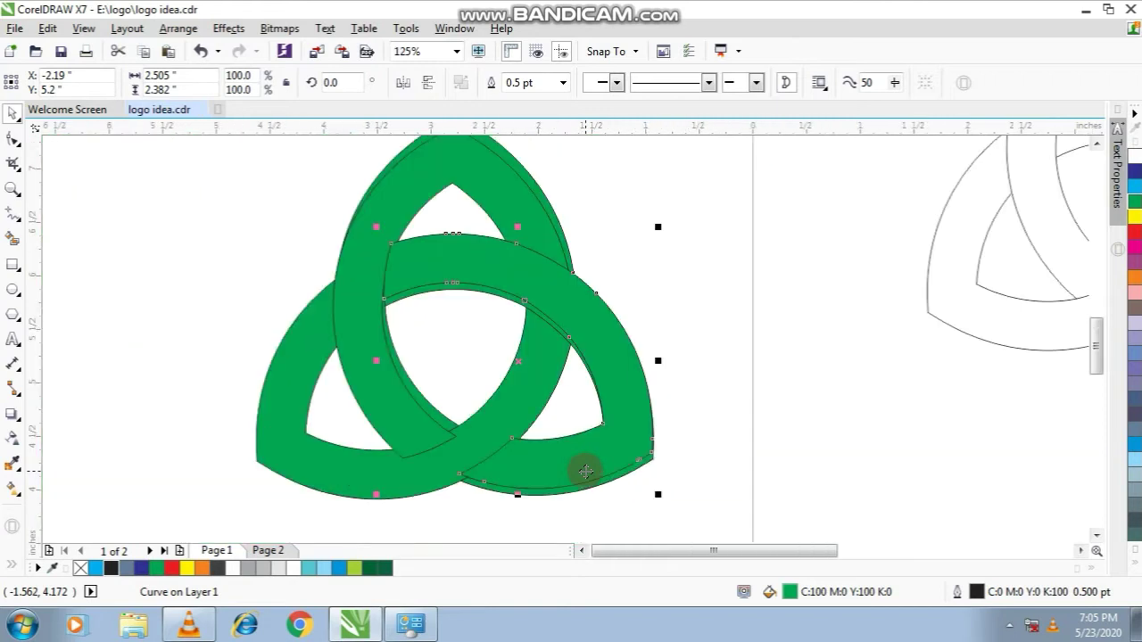
{"action": "scroll", "coordinate": [585, 471], "scroll_direction": "down", "scroll_amount": 1}
{"action": "scroll", "coordinate": [585, 473], "scroll_direction": "up", "scroll_amount": 1}
{"action": "key", "text": "ctrl+z"}
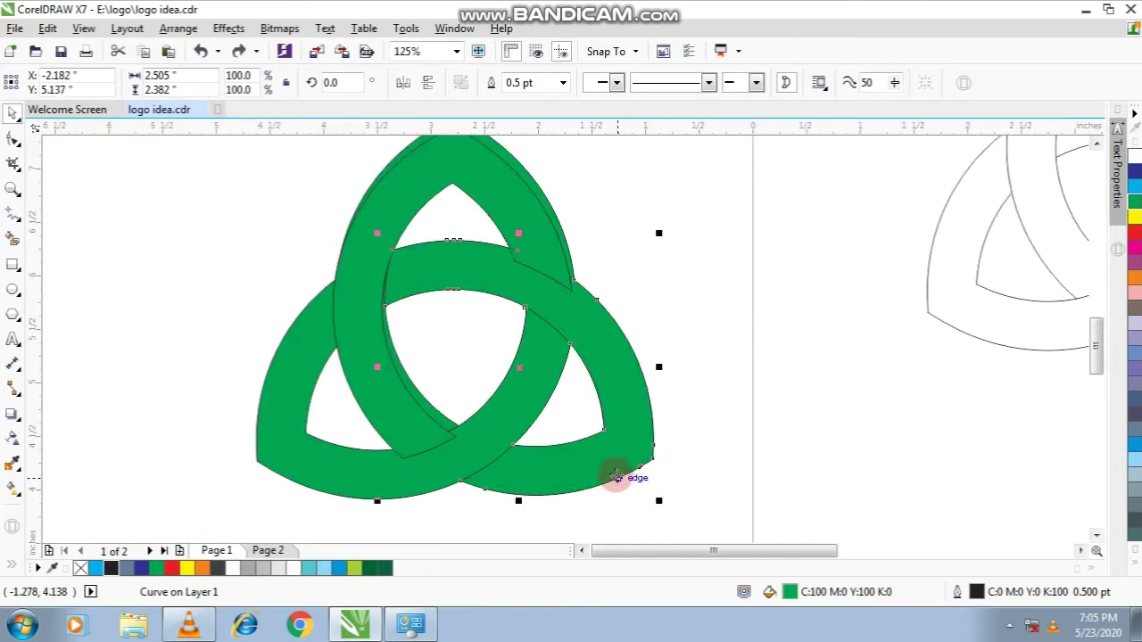
Place copies of the right band, about 0.07 in left and 0.05 in up, and the left band, about 0.09 in right and 0.03 in up
{"action": "left_click_drag", "start_coordinate": [613, 471], "coordinate": [605, 465]}
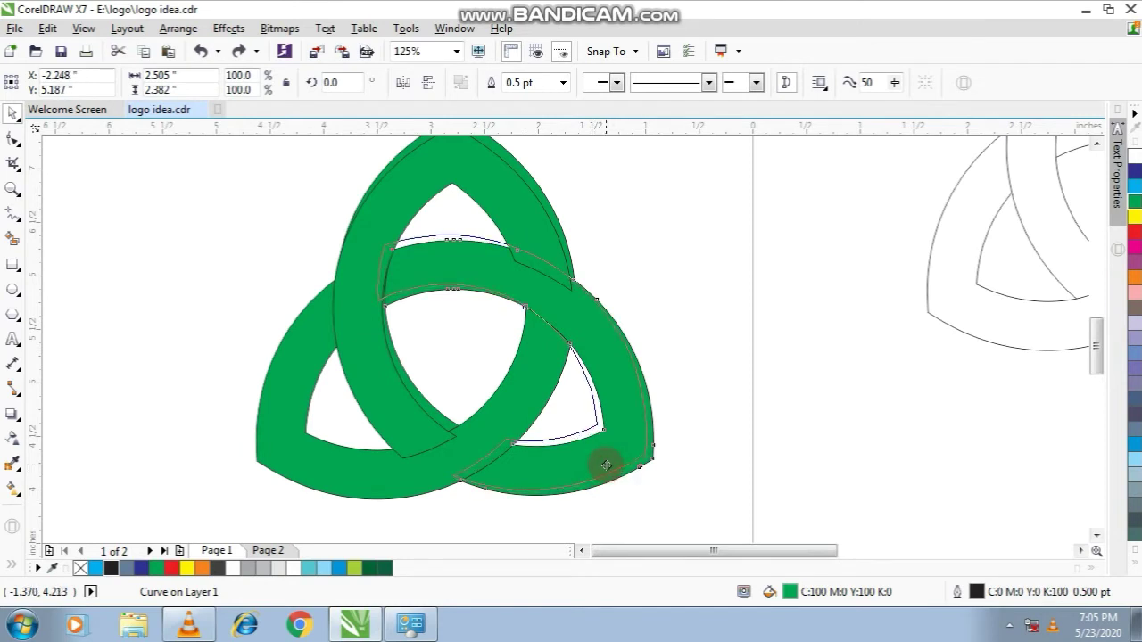
{"action": "left_click_drag", "start_coordinate": [606, 465], "coordinate": [604, 464]}
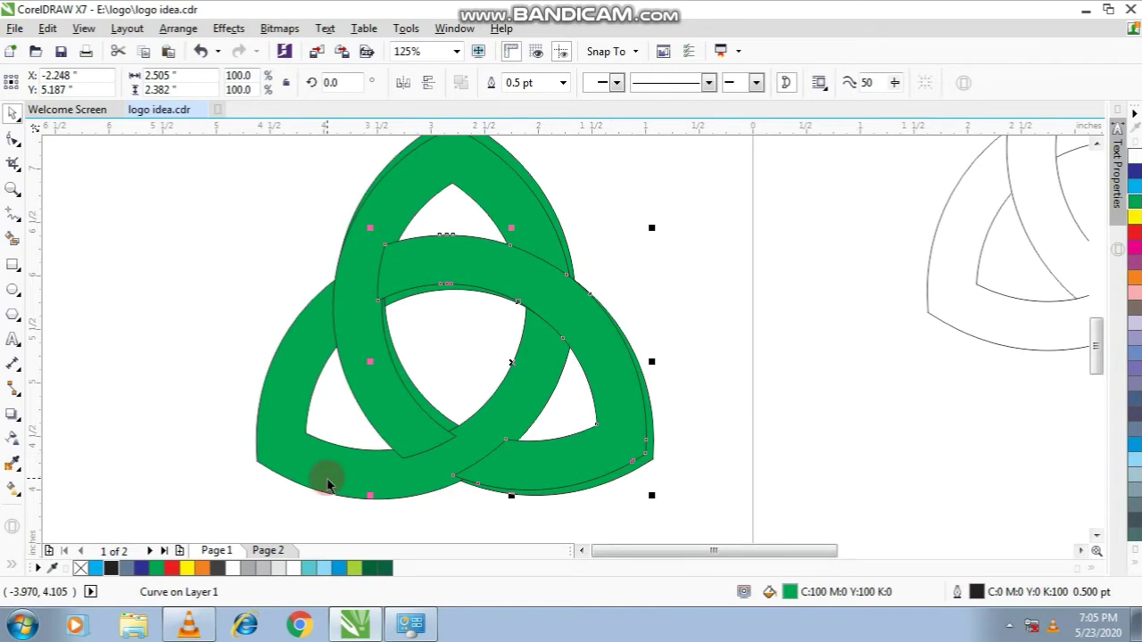
{"action": "left_click", "coordinate": [279, 460]}
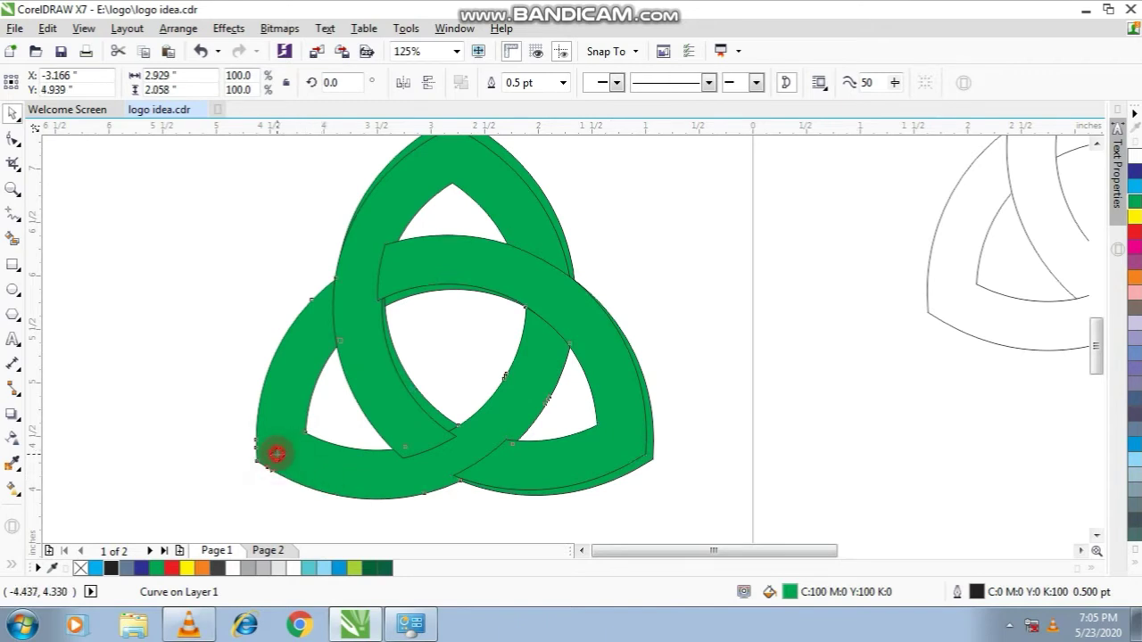
{"action": "left_click_drag", "start_coordinate": [277, 455], "coordinate": [287, 452]}
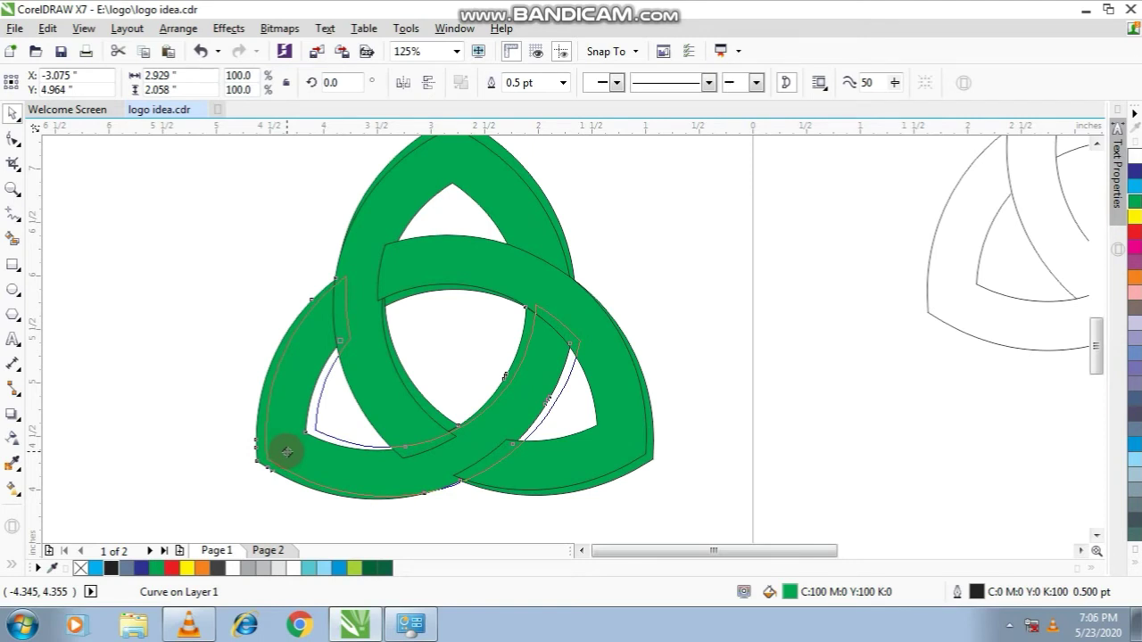
{"action": "left_click_drag", "start_coordinate": [287, 452], "coordinate": [286, 451]}
{"action": "left_click", "coordinate": [192, 290]}
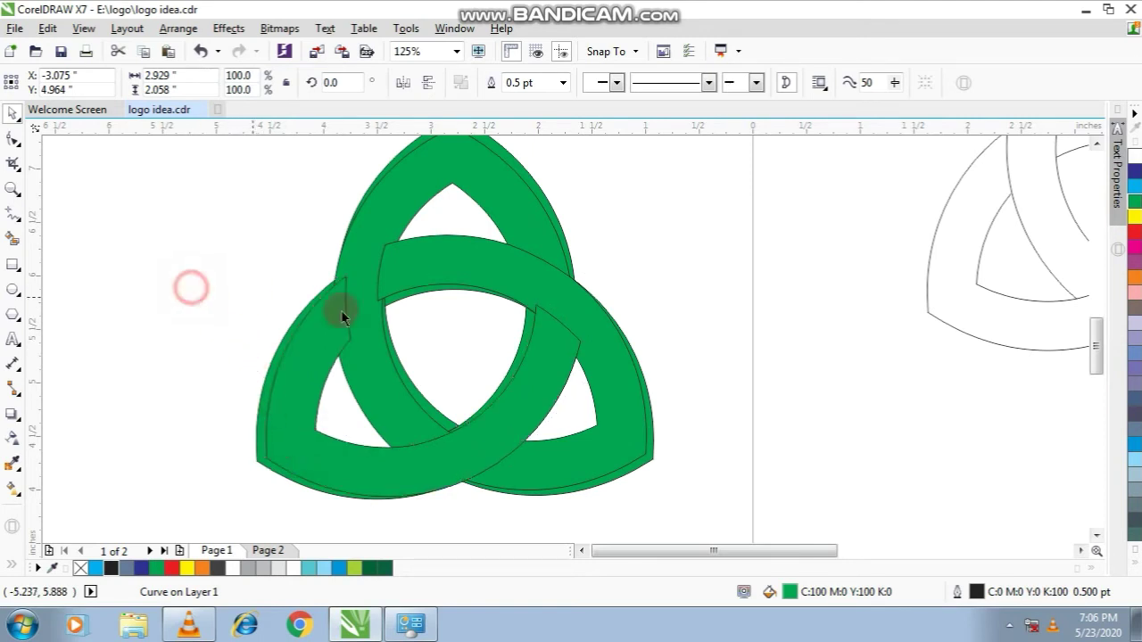
Smart Fill the thin outer rims of the top, left and right bands with red (C0 M100 Y100 K0) and a 0.5 pt outline
{"action": "scroll", "coordinate": [397, 243], "scroll_direction": "down", "scroll_amount": 1}
{"action": "scroll", "coordinate": [407, 185], "scroll_direction": "up", "scroll_amount": 1}
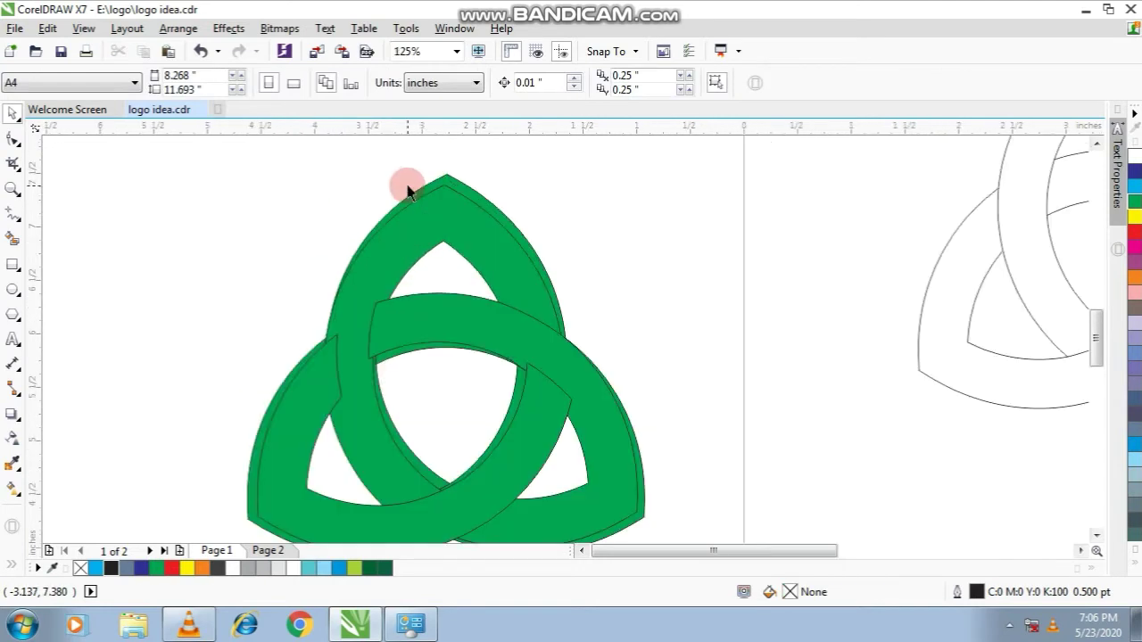
{"action": "left_click", "coordinate": [13, 238]}
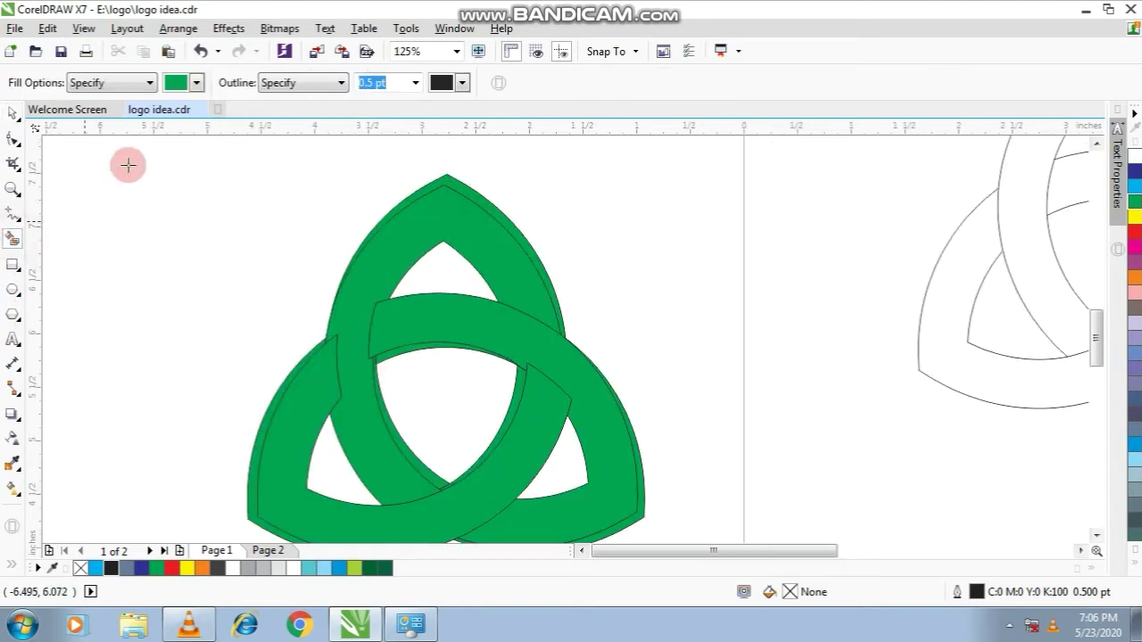
{"action": "left_click", "coordinate": [197, 83]}
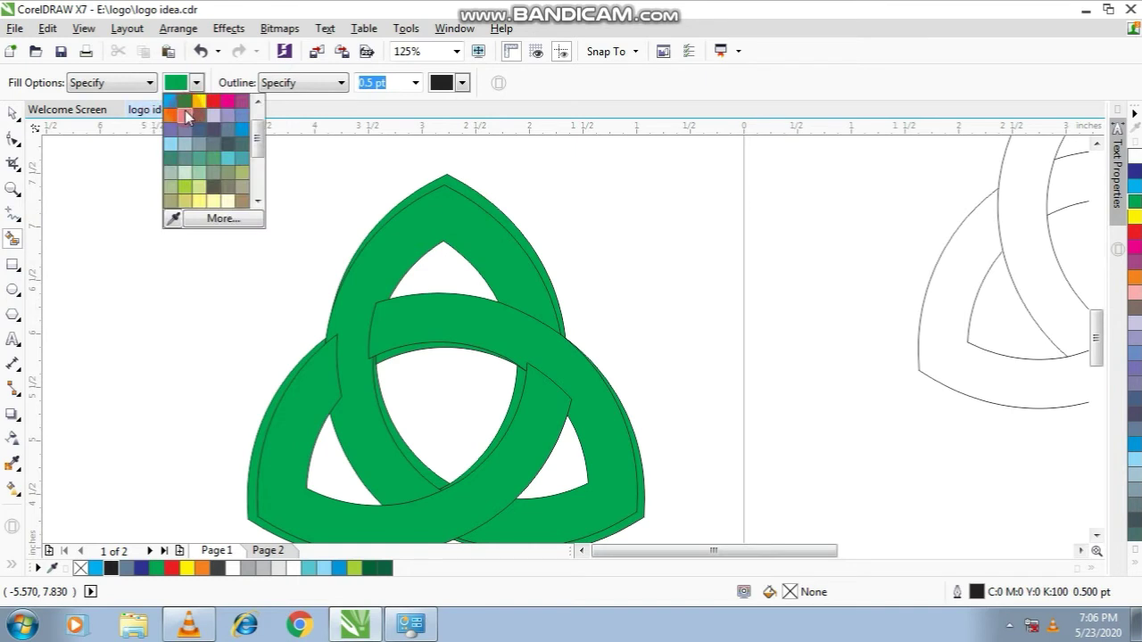
{"action": "left_click", "coordinate": [213, 101]}
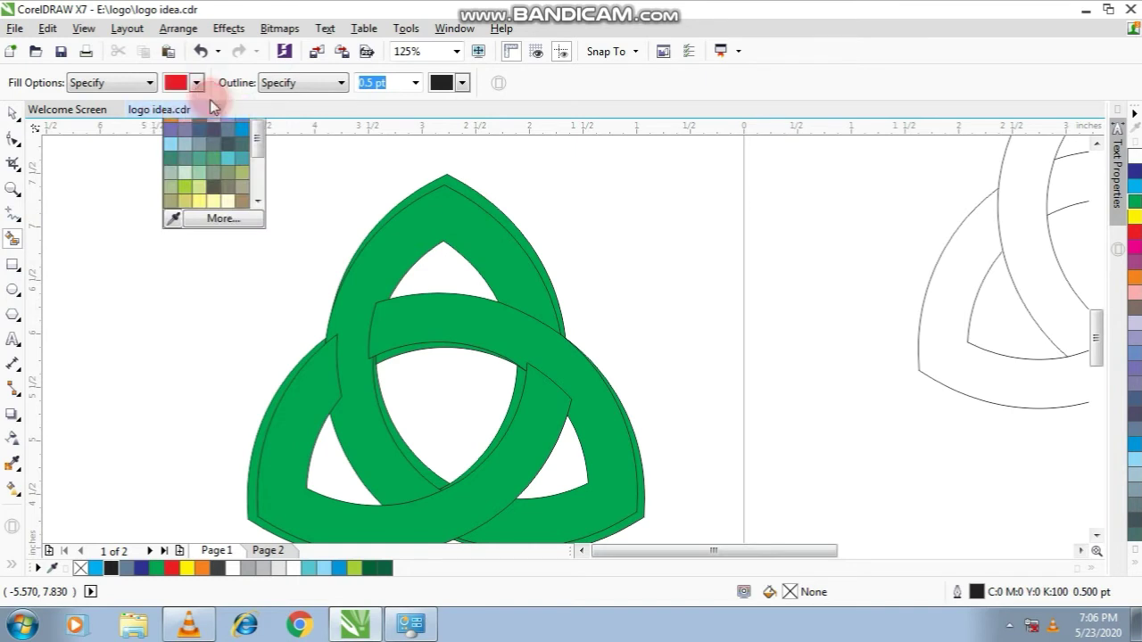
{"action": "left_click", "coordinate": [403, 203]}
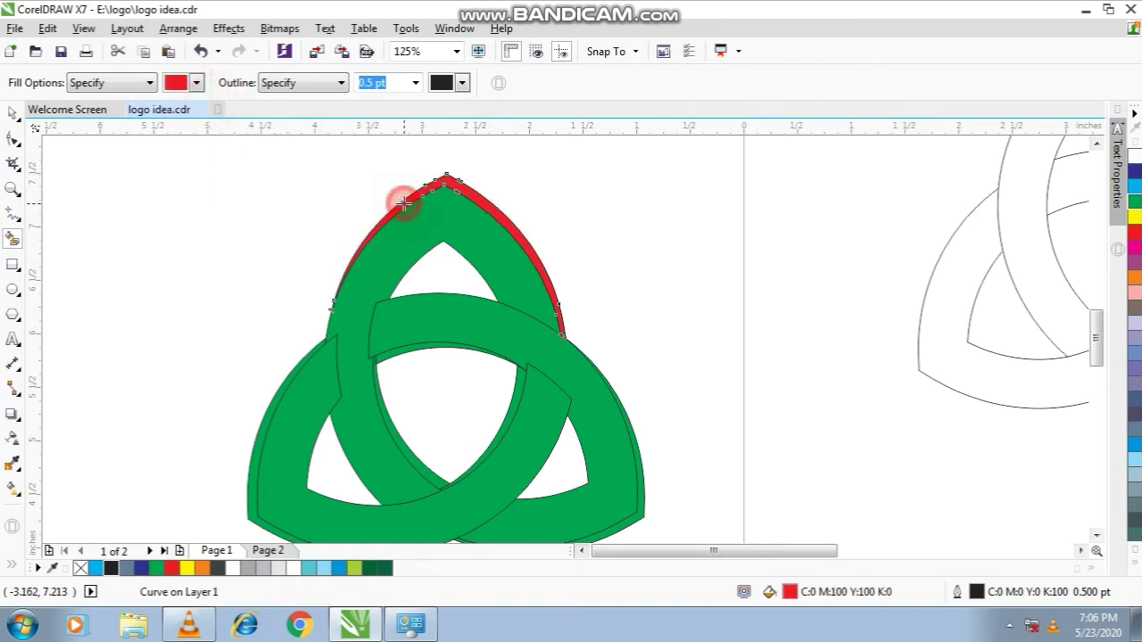
{"action": "left_click", "coordinate": [272, 408]}
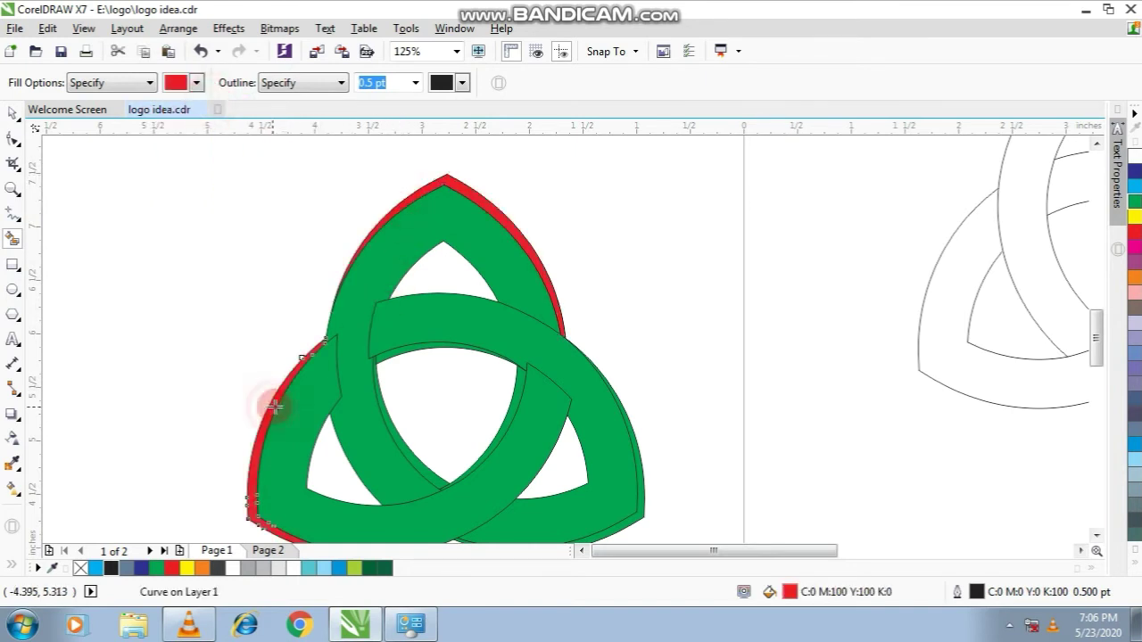
{"action": "left_click", "coordinate": [642, 496]}
{"action": "left_click", "coordinate": [13, 113]}
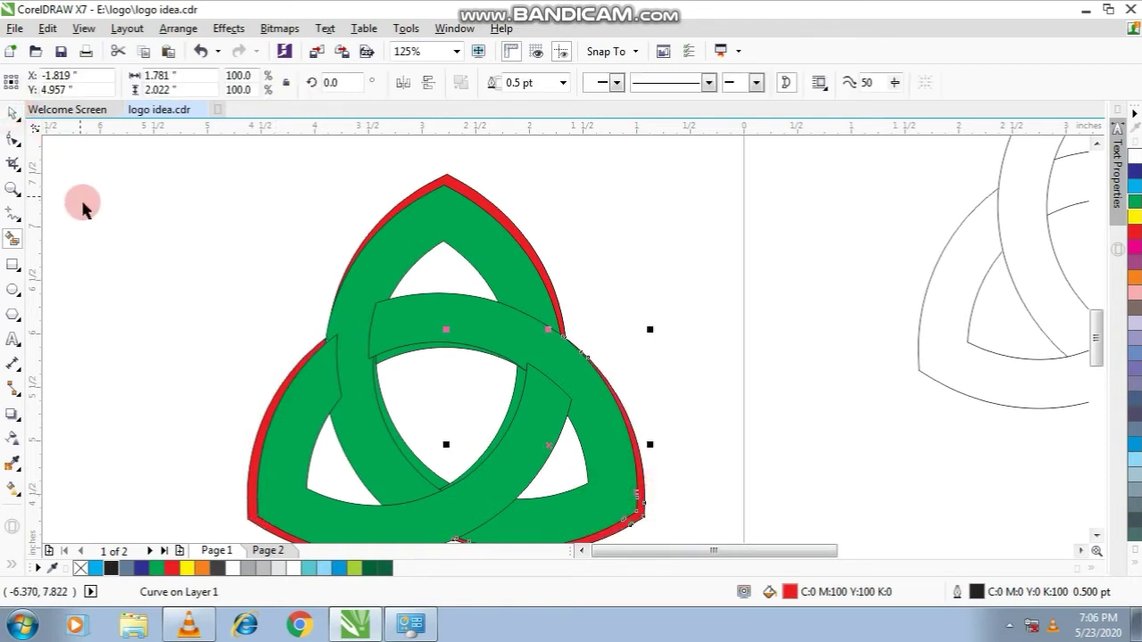
Delete the offset copies of the top, left and right green bands, keeping the originals and the red rims
{"action": "left_click", "coordinate": [82, 207]}
{"action": "left_click", "coordinate": [446, 238]}
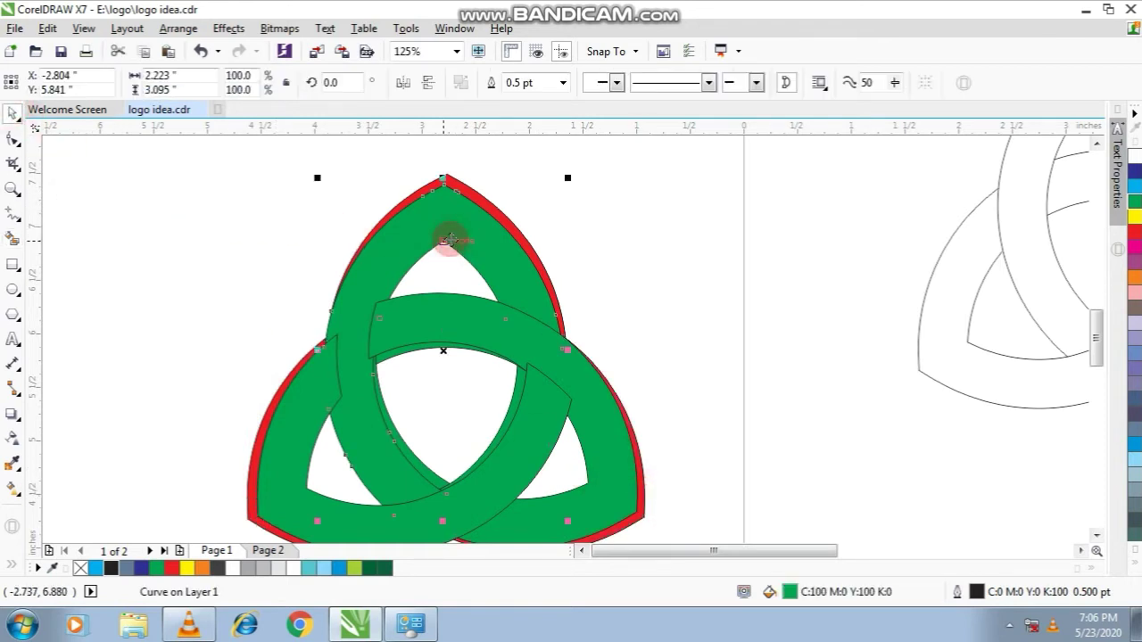
{"action": "left_click", "coordinate": [321, 395]}
{"action": "left_click", "coordinate": [321, 395]}
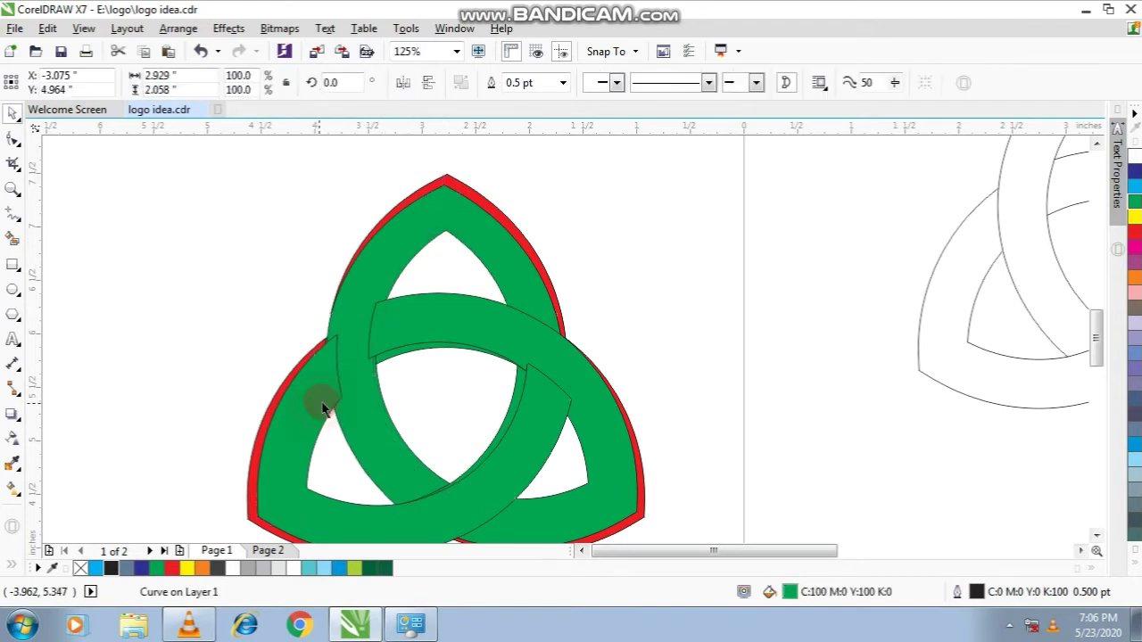
{"action": "left_click", "coordinate": [382, 343]}
{"action": "key", "text": "Delete"}
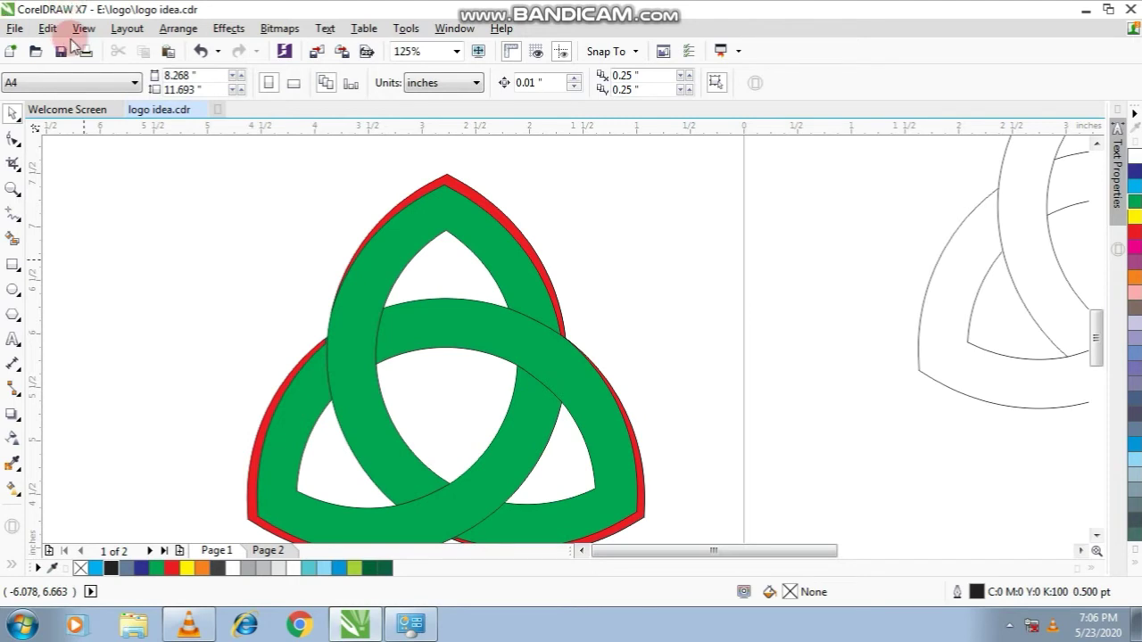
Clear the outline drawing off the page and centre the six coloured logo pieces on it as one group
{"action": "scroll", "coordinate": [413, 173], "scroll_direction": "down", "scroll_amount": 2}
{"action": "scroll", "coordinate": [739, 327], "scroll_direction": "up", "scroll_amount": 1}
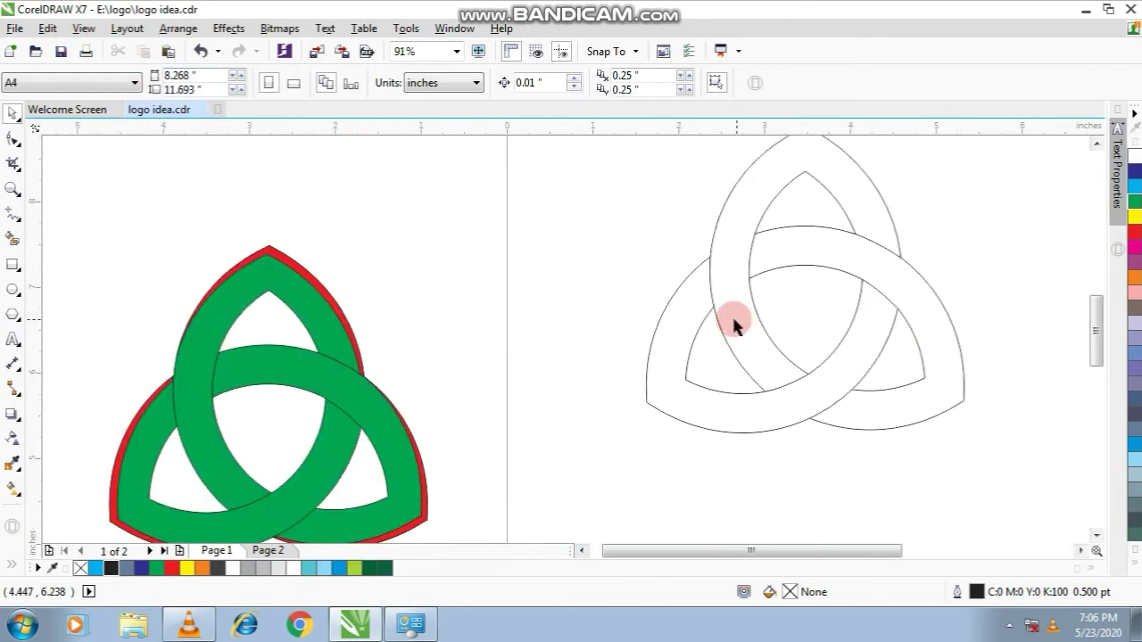
{"action": "scroll", "coordinate": [707, 265], "scroll_direction": "down", "scroll_amount": 1}
{"action": "left_click_drag", "start_coordinate": [660, 181], "coordinate": [654, 457]}
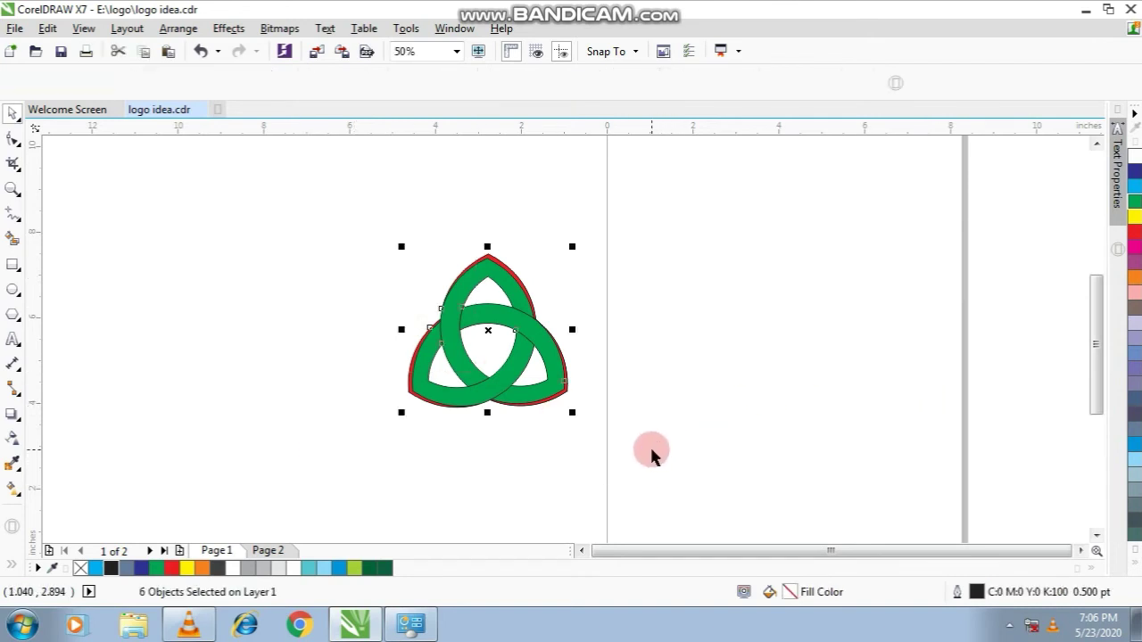
{"action": "key", "text": "ctrl+g"}
{"action": "key", "text": "p"}
{"action": "left_click", "coordinate": [336, 267]}
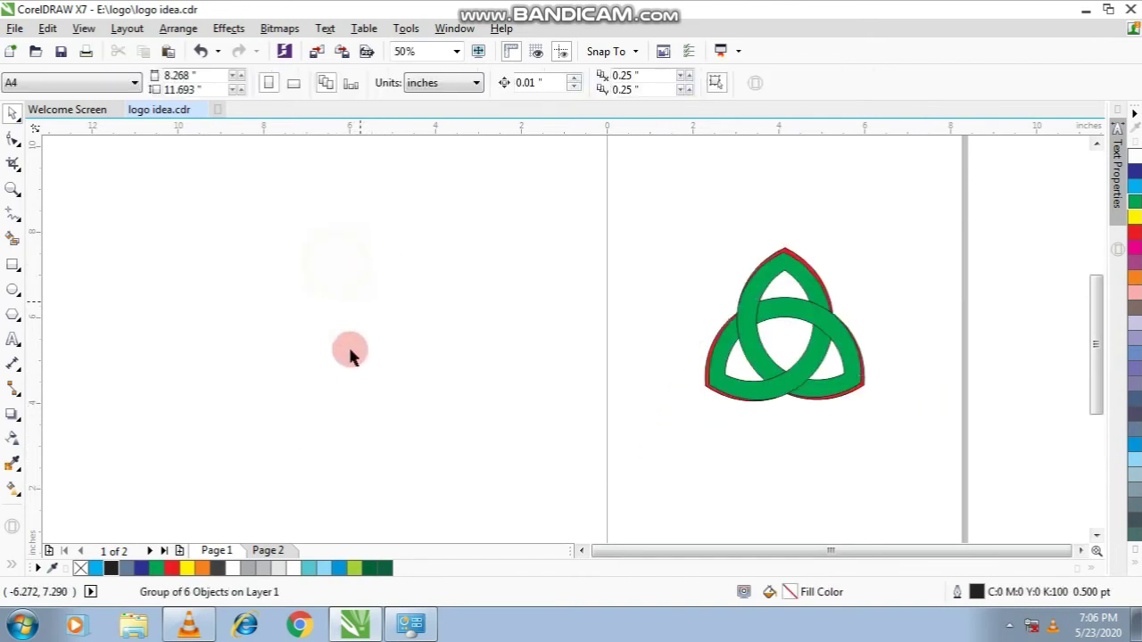
Bring the three gradient sample squares from Page 2 onto Page 1 and place them to the left of the logo
{"action": "left_click", "coordinate": [271, 549]}
{"action": "scroll", "coordinate": [758, 359], "scroll_direction": "down", "scroll_amount": 1}
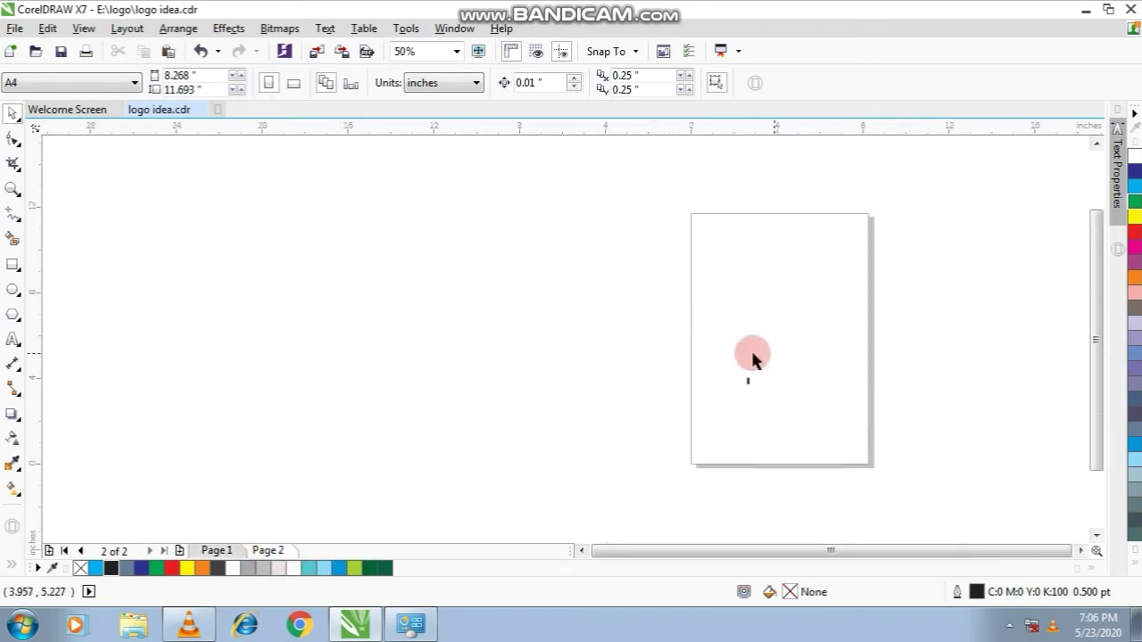
{"action": "scroll", "coordinate": [735, 350], "scroll_direction": "up", "scroll_amount": 2}
{"action": "left_click_drag", "start_coordinate": [663, 349], "coordinate": [859, 523]}
{"action": "left_click_drag", "start_coordinate": [783, 467], "coordinate": [660, 358]}
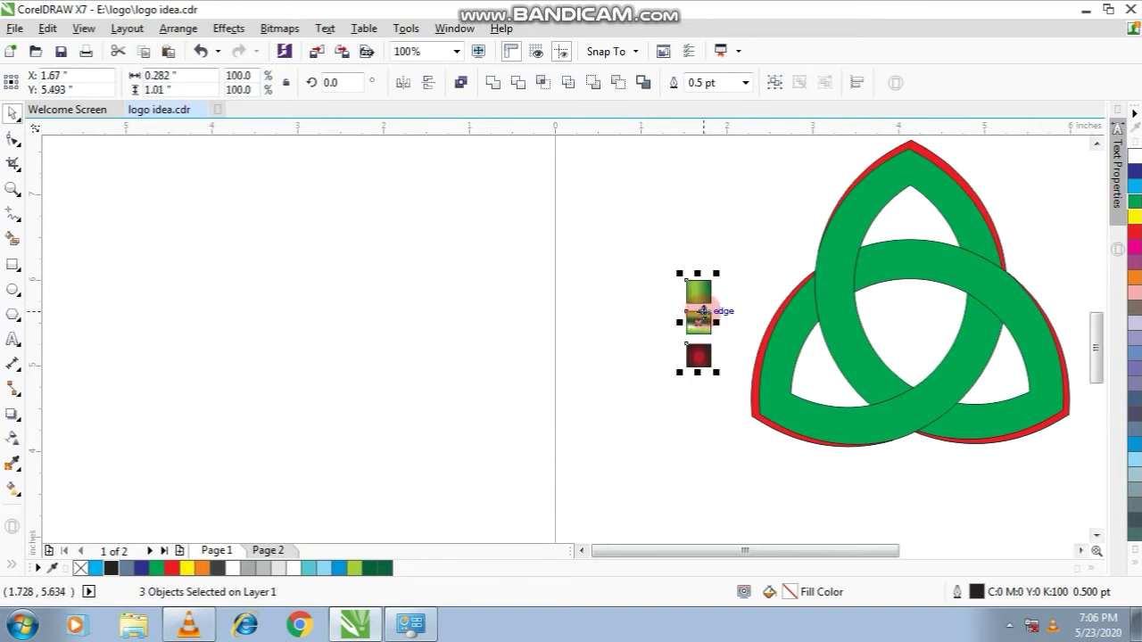
{"action": "left_click", "coordinate": [370, 279]}
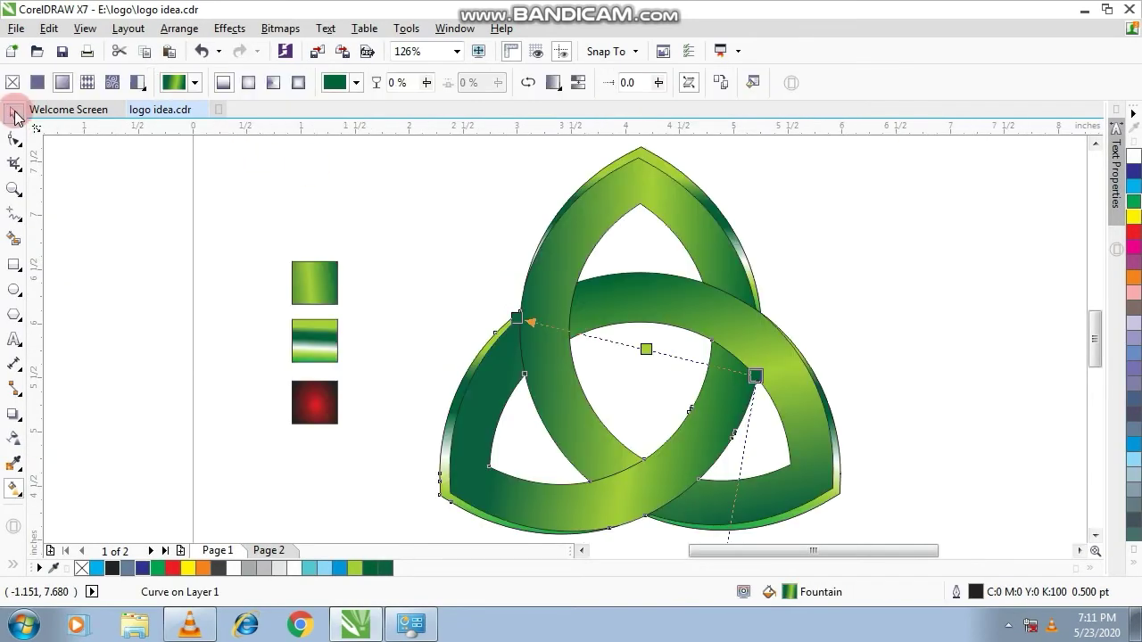
Remove the outline from all six gradient-filled pieces of the logo
{"action": "left_click", "coordinate": [14, 114]}
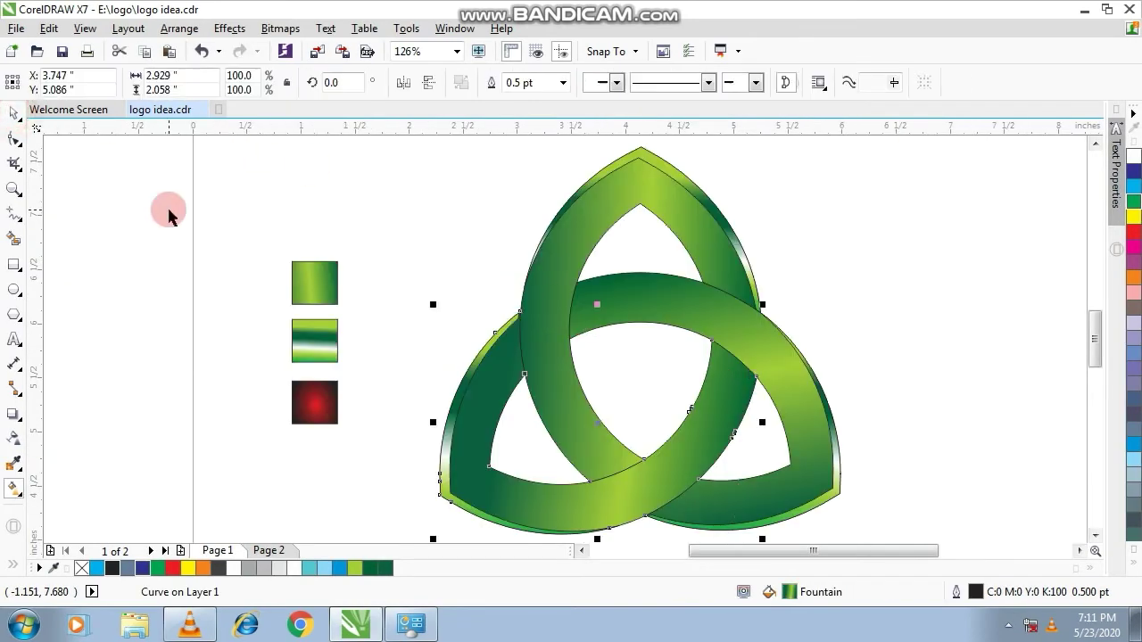
{"action": "left_click", "coordinate": [169, 211]}
{"action": "scroll", "coordinate": [729, 319], "scroll_direction": "down", "scroll_amount": 2}
{"action": "left_click_drag", "start_coordinate": [540, 193], "coordinate": [856, 479]}
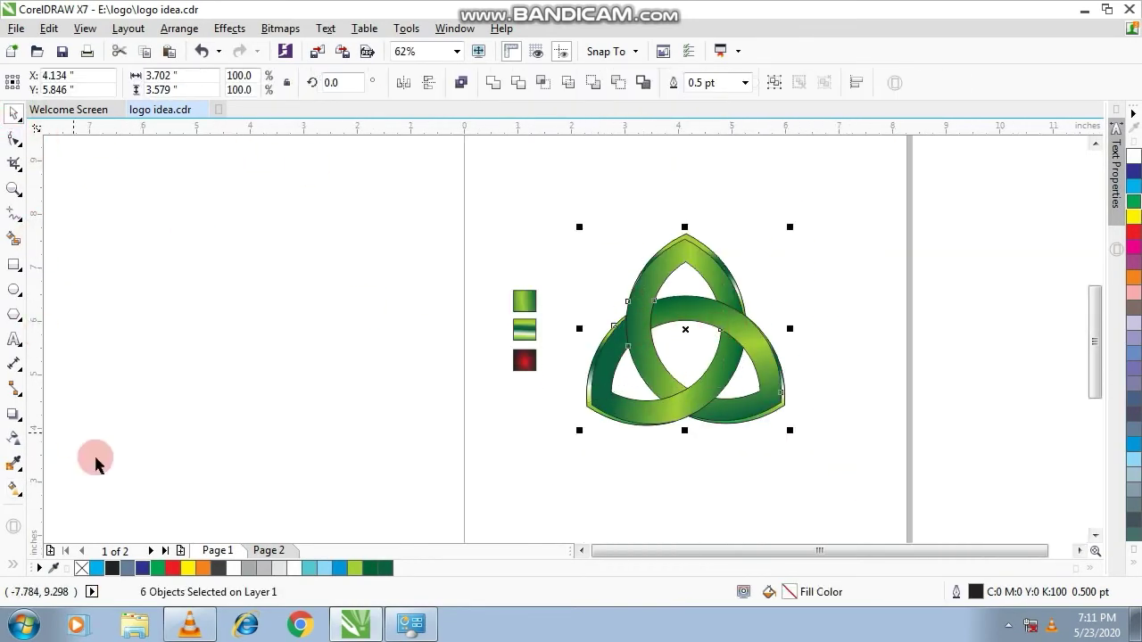
{"action": "right_click", "coordinate": [82, 568]}
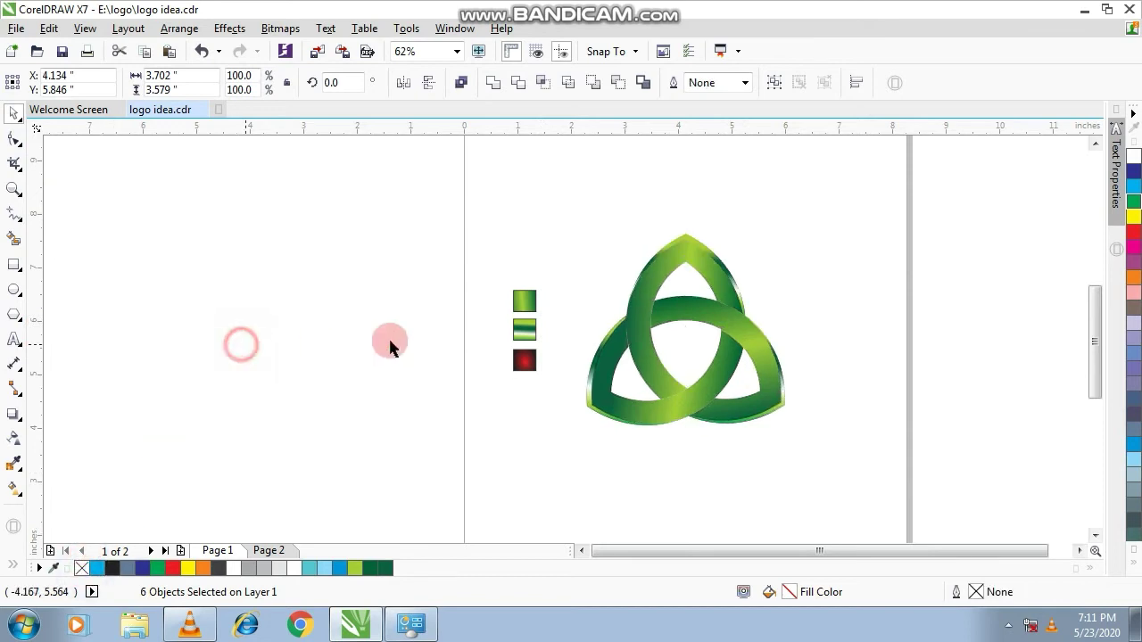
{"action": "key", "text": "Escape"}
Smart-fill the four openings of the logo, top, centre, lower left and lower right, with red and a 0.5 pt black outline
{"action": "scroll", "coordinate": [757, 328], "scroll_direction": "up", "scroll_amount": 2}
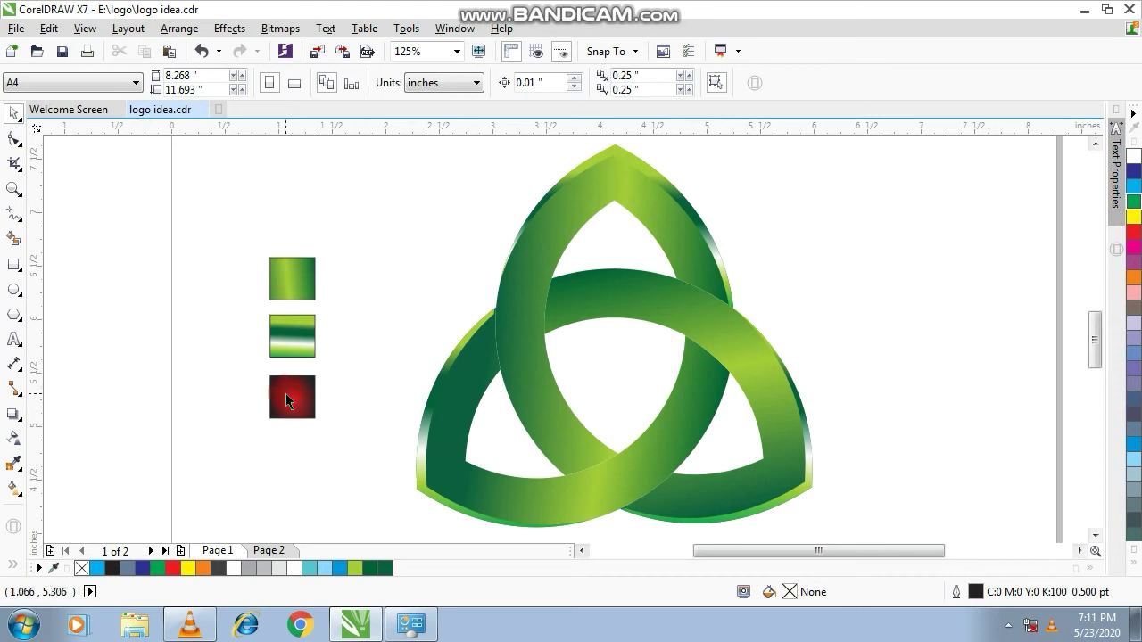
{"action": "left_click", "coordinate": [17, 491]}
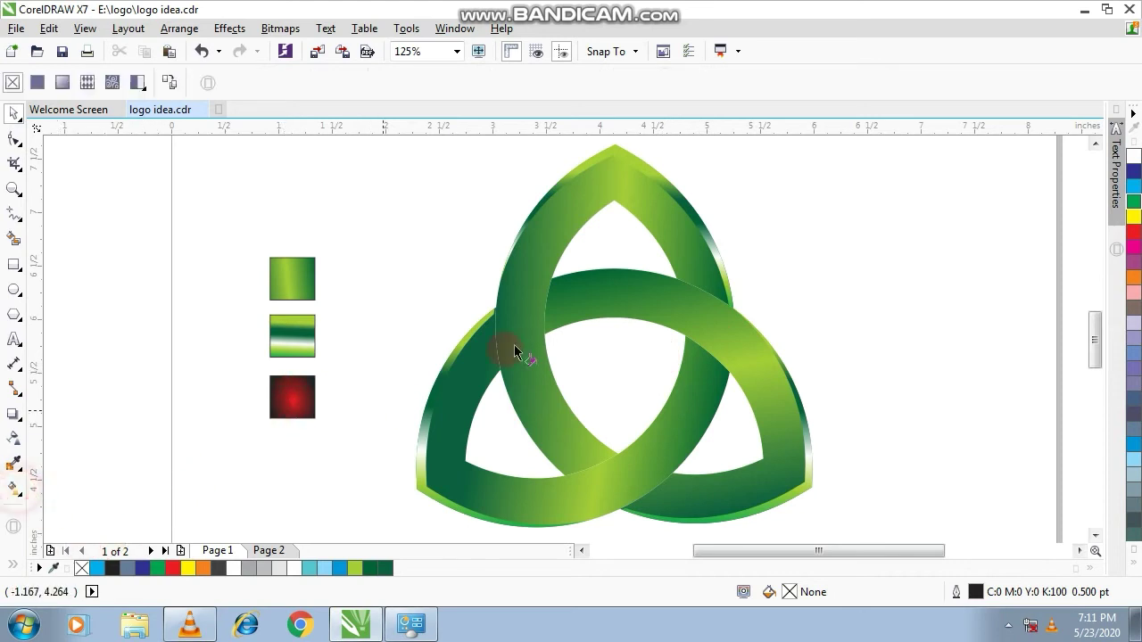
{"action": "left_click", "coordinate": [13, 238]}
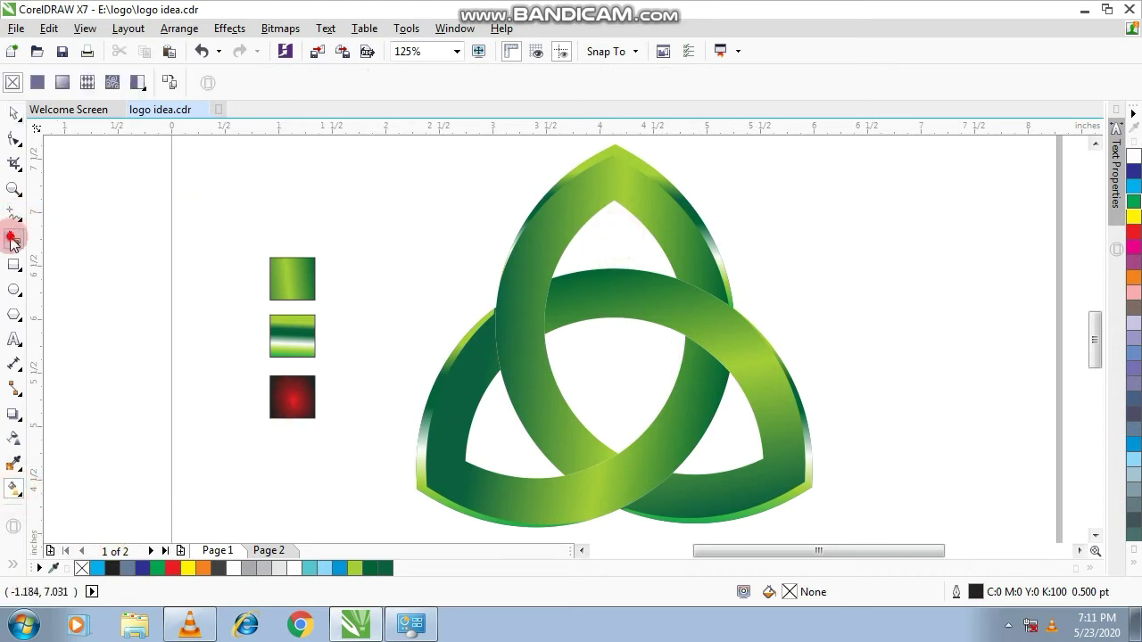
{"action": "left_click", "coordinate": [602, 241]}
{"action": "left_click", "coordinate": [611, 378]}
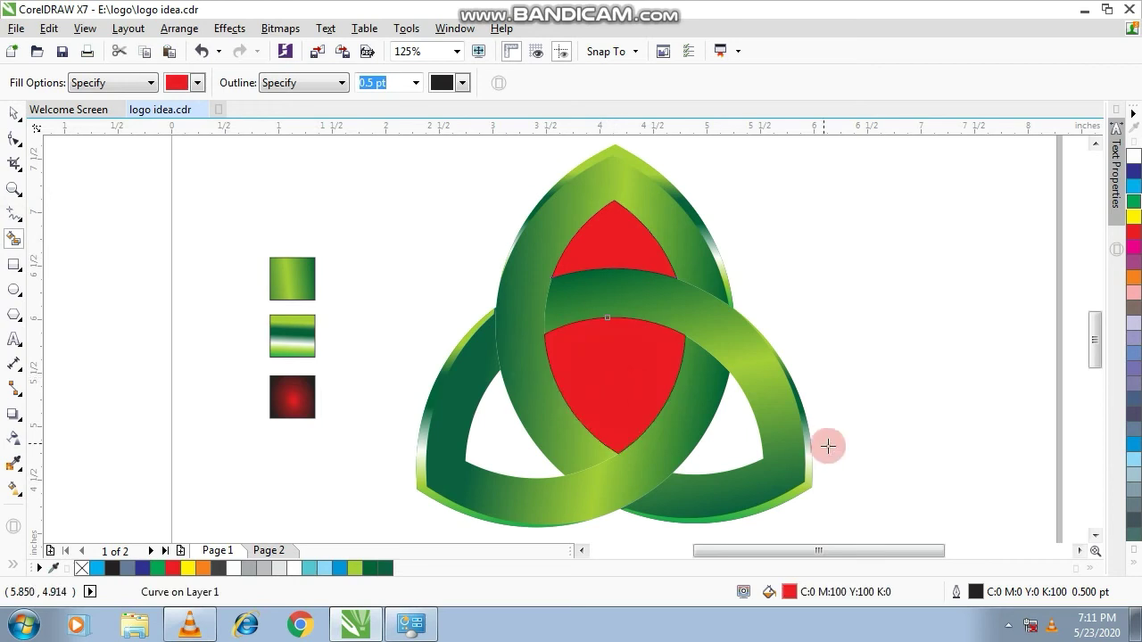
{"action": "left_click", "coordinate": [731, 450]}
{"action": "left_click", "coordinate": [507, 444]}
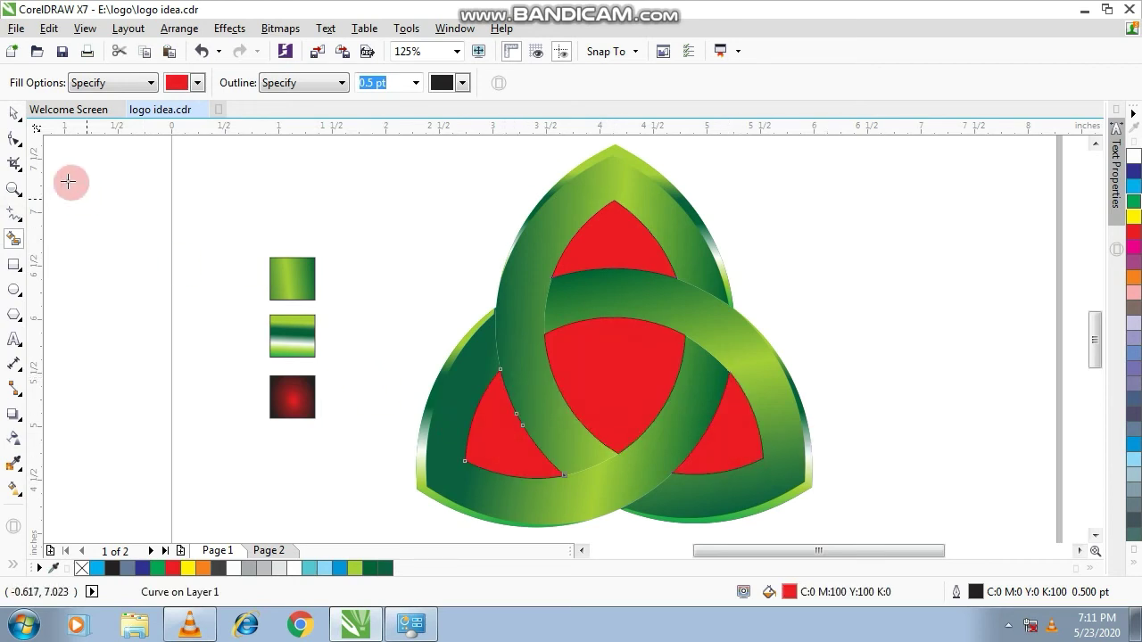
Give the lower-left opening a fountain fill and copy the red-and-black radial gradient from the sample square into it
{"action": "left_click", "coordinate": [13, 114]}
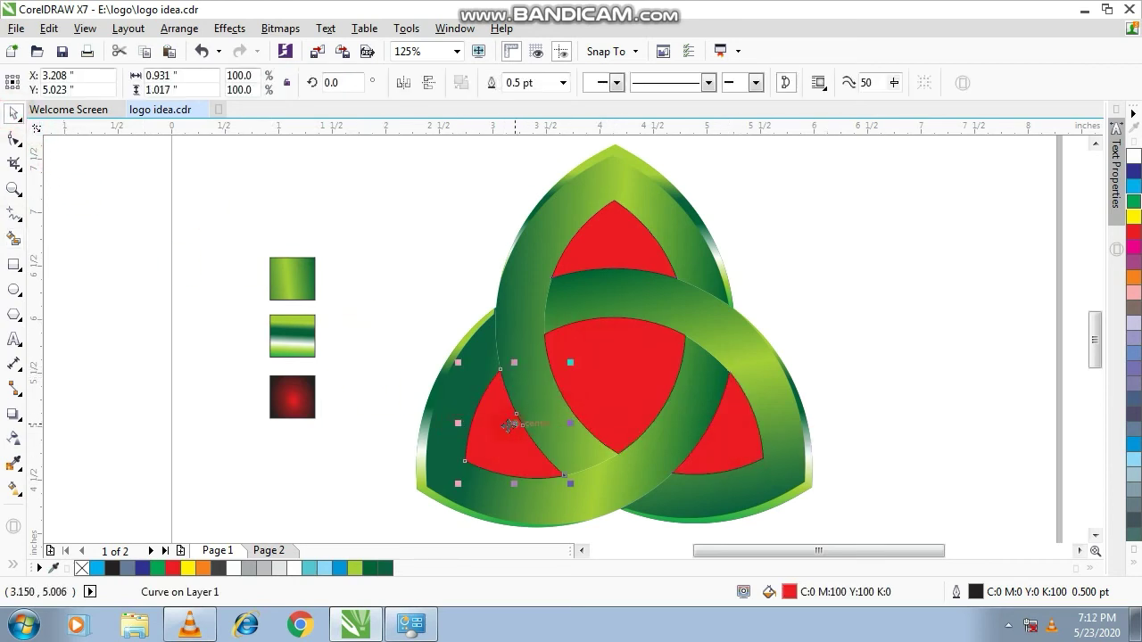
{"action": "left_click", "coordinate": [13, 490]}
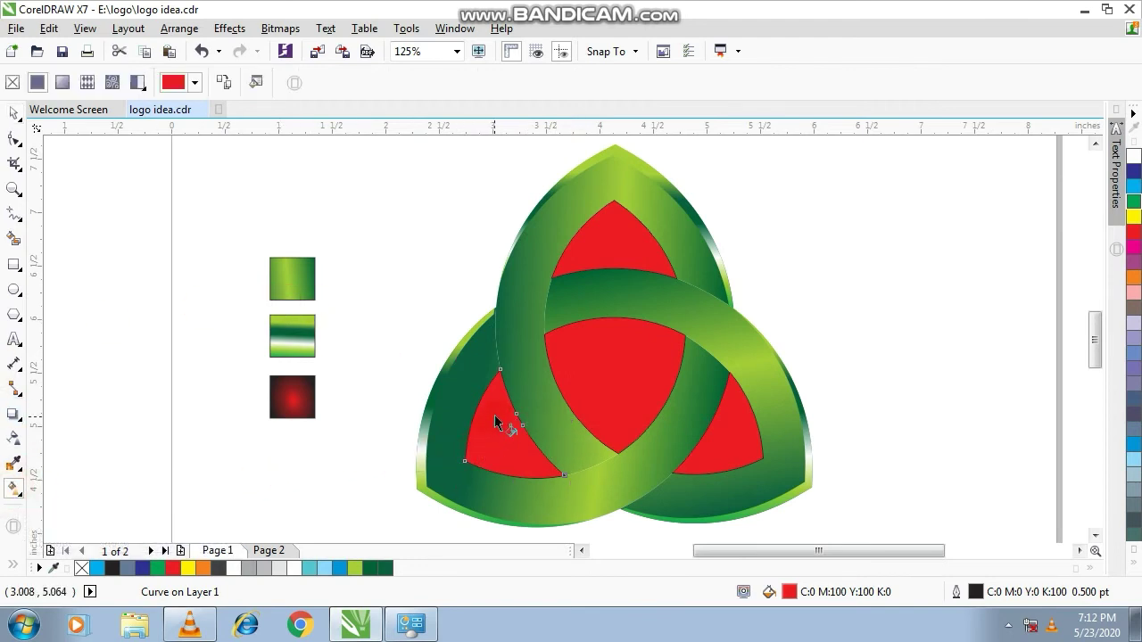
{"action": "left_click_drag", "start_coordinate": [511, 473], "coordinate": [509, 467]}
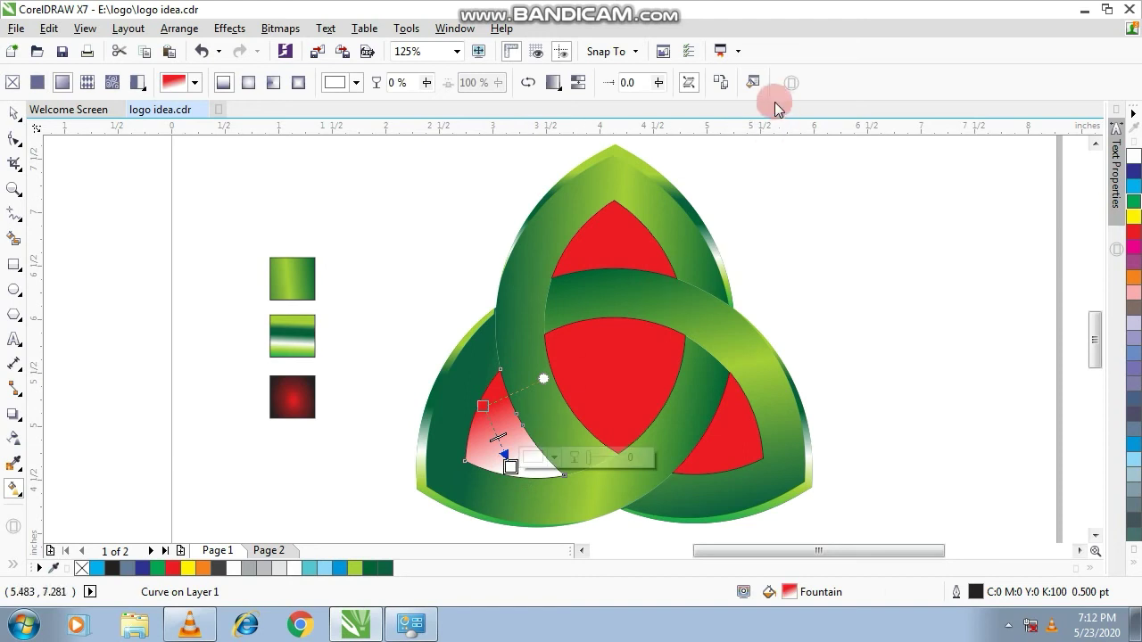
{"action": "left_click", "coordinate": [725, 81]}
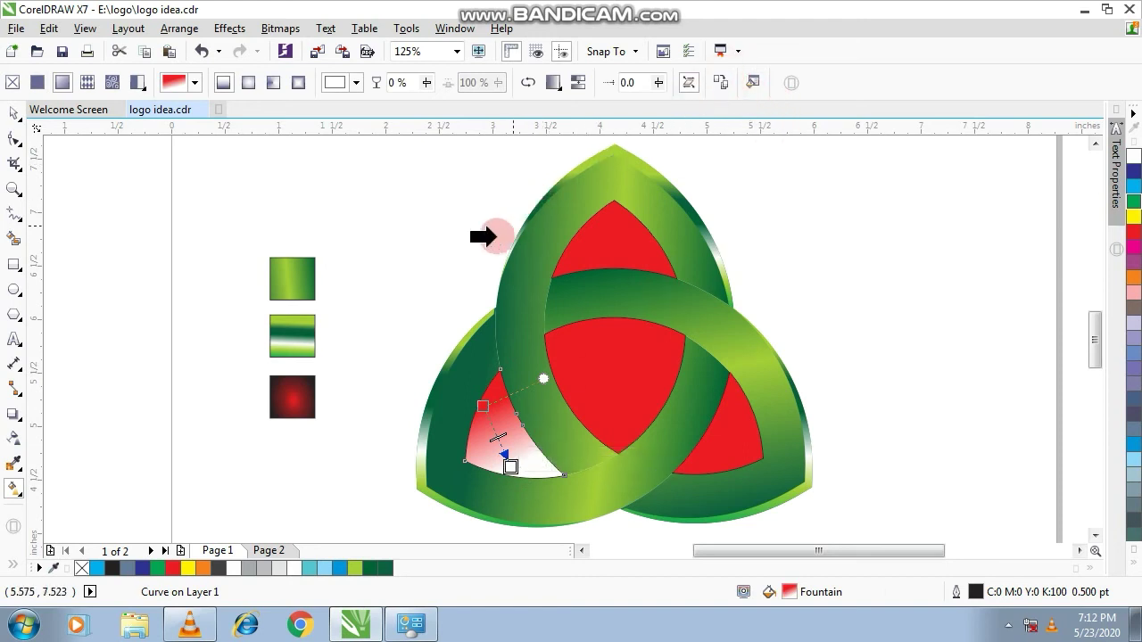
{"action": "left_click", "coordinate": [298, 396]}
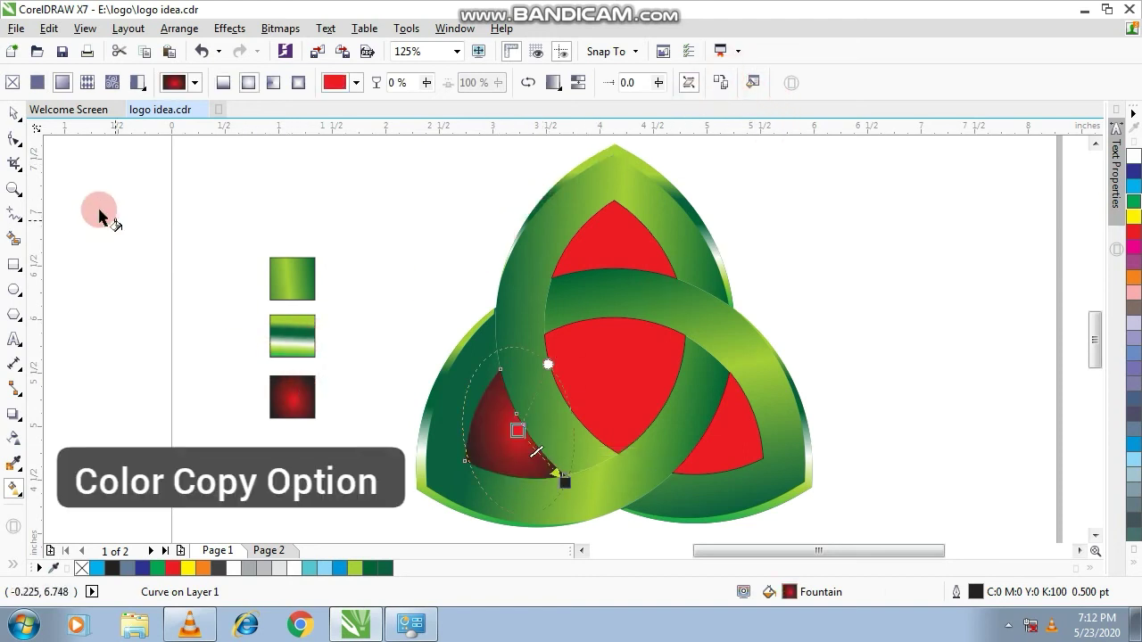
{"action": "left_click", "coordinate": [14, 116]}
{"action": "left_click", "coordinate": [179, 234]}
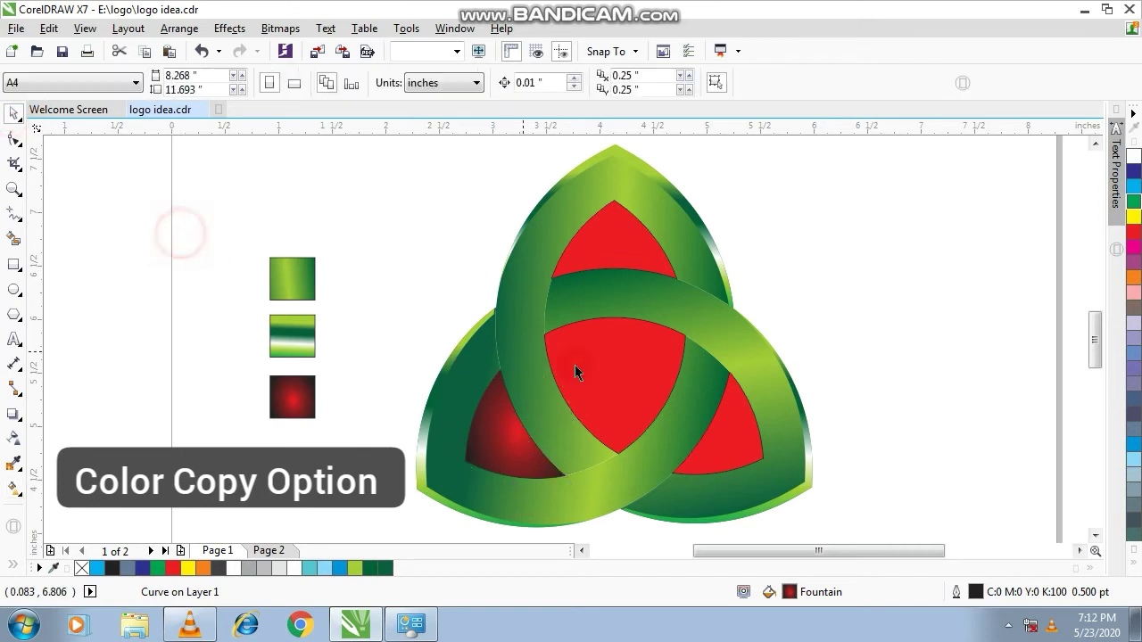
Copy the red-and-black radial fill from the sample square to the top opening
{"action": "left_click", "coordinate": [300, 406]}
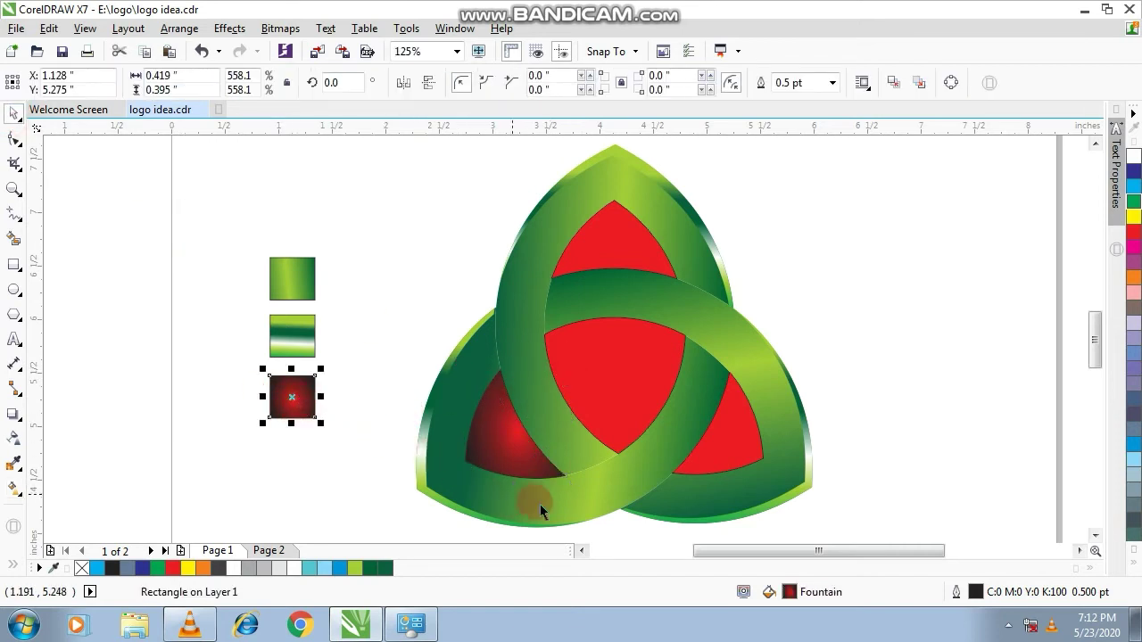
{"action": "left_click", "coordinate": [813, 598]}
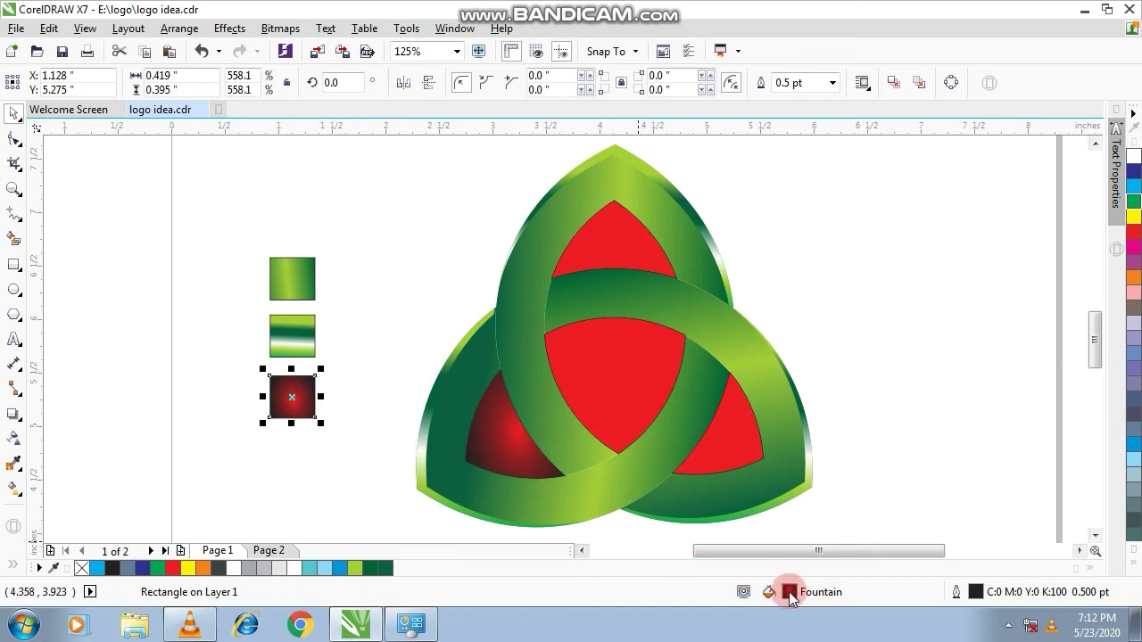
{"action": "left_click_drag", "start_coordinate": [790, 598], "coordinate": [673, 397]}
{"action": "left_click_drag", "start_coordinate": [636, 288], "coordinate": [633, 260]}
{"action": "left_click", "coordinate": [852, 234]}
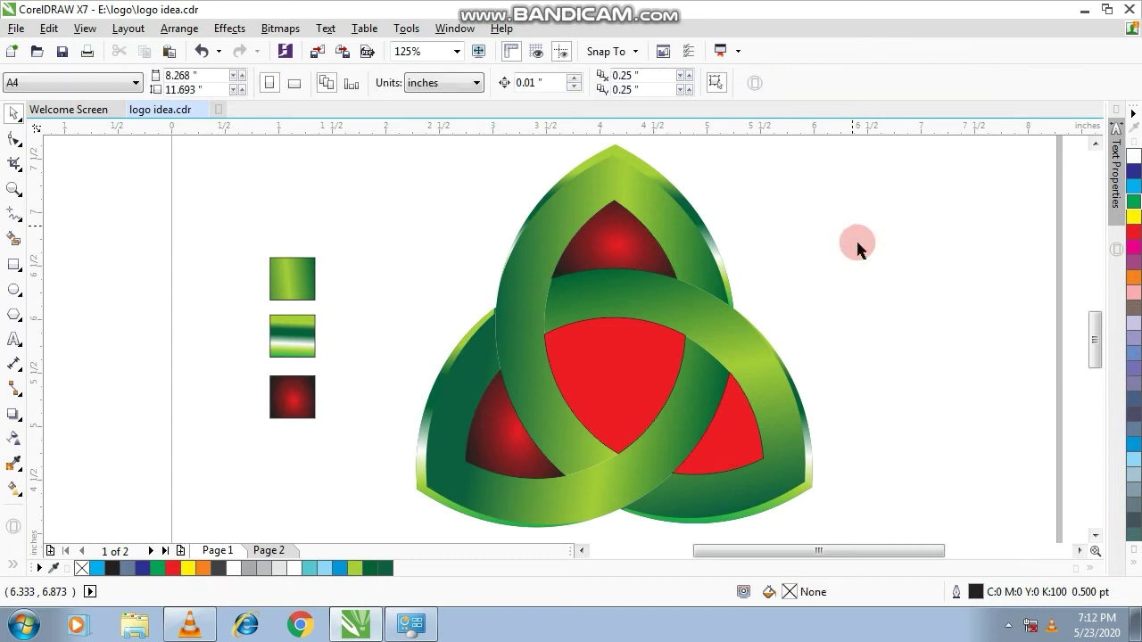
Copy only the fill of the red-and-black sample square to the centre opening
{"action": "left_click", "coordinate": [280, 405]}
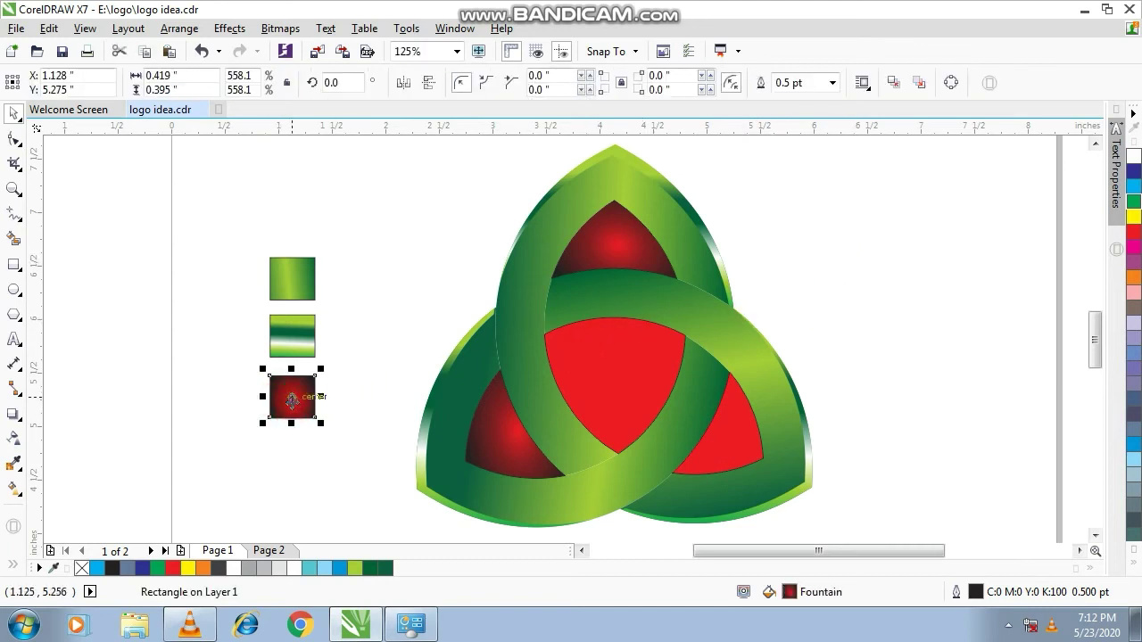
{"action": "left_click_drag", "start_coordinate": [289, 399], "coordinate": [545, 390]}
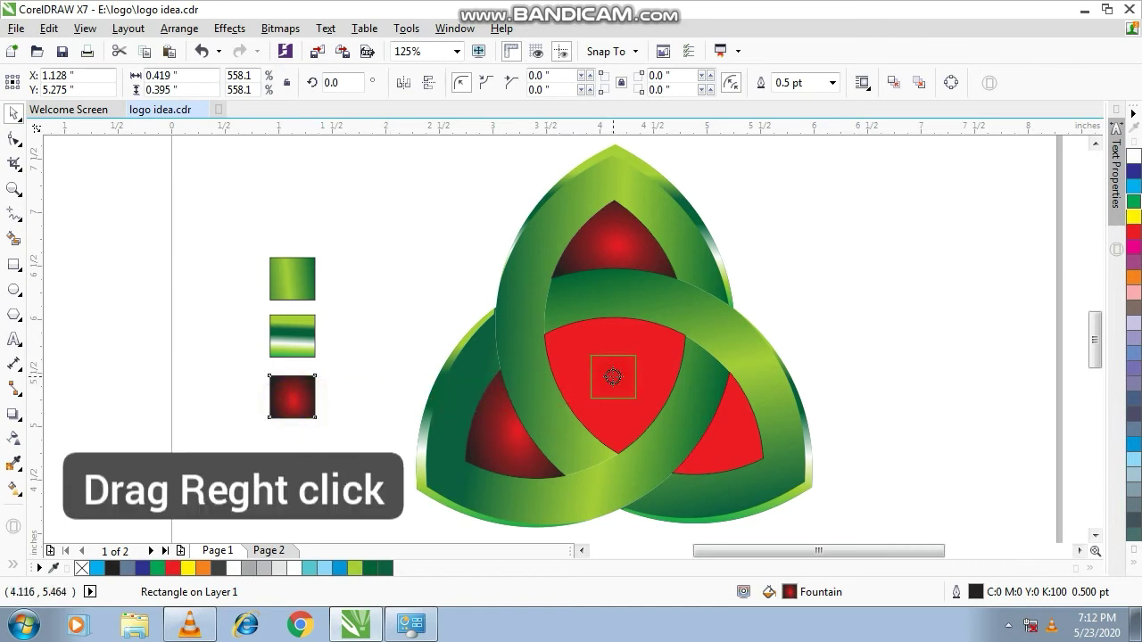
{"action": "left_click_drag", "start_coordinate": [613, 376], "coordinate": [613, 377]}
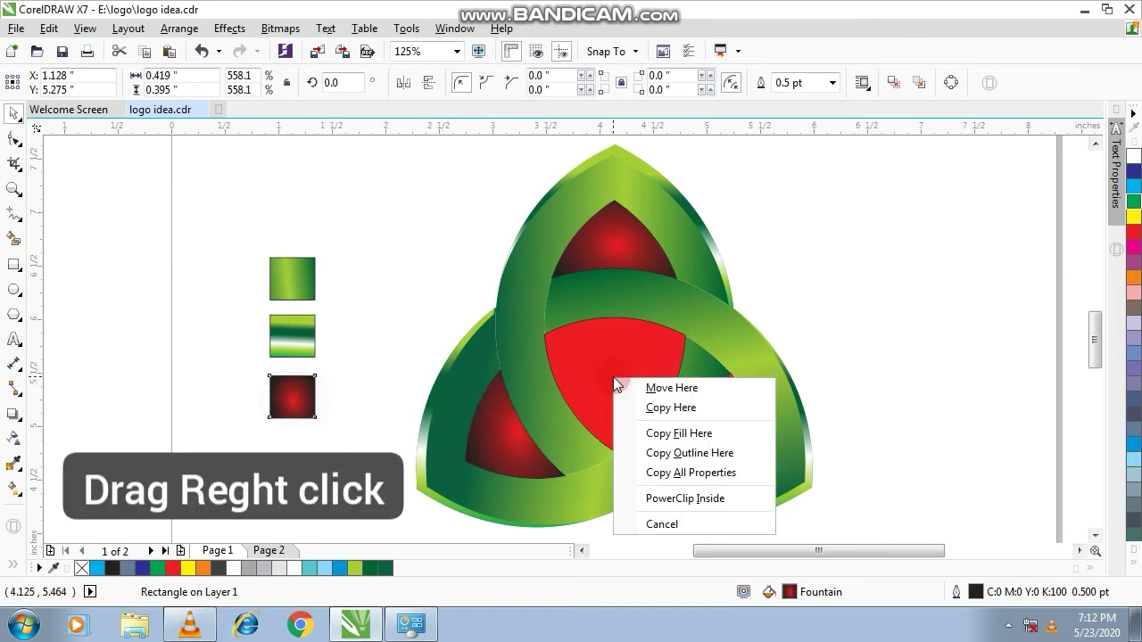
{"action": "left_click", "coordinate": [676, 434]}
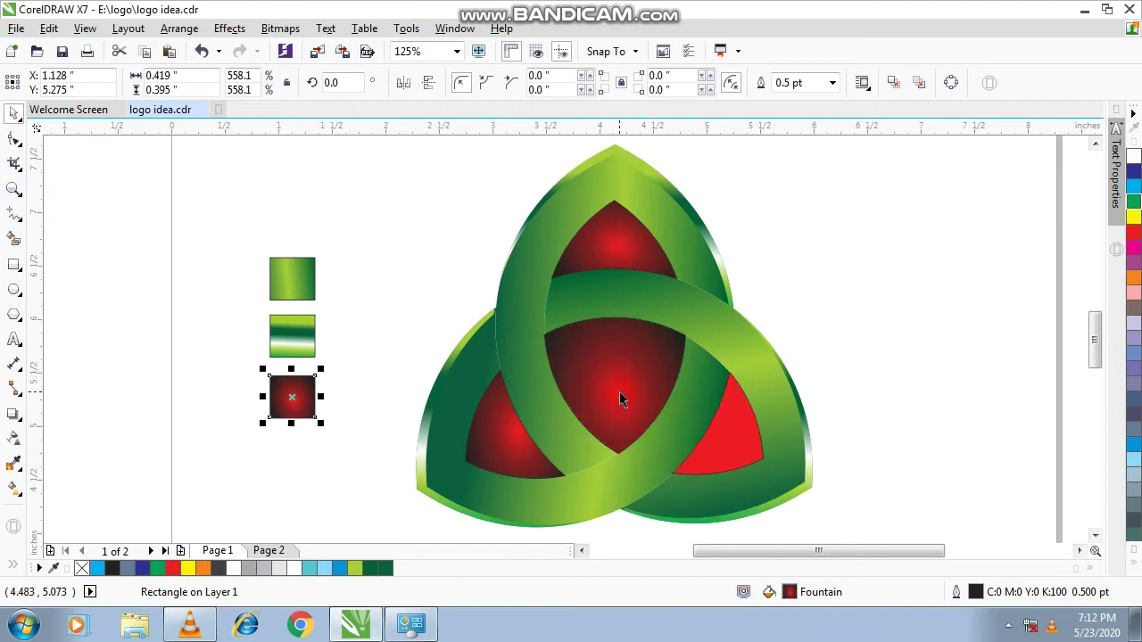
Apply the same red-and-black radial fill to the lower-right opening
{"action": "left_click", "coordinate": [738, 455]}
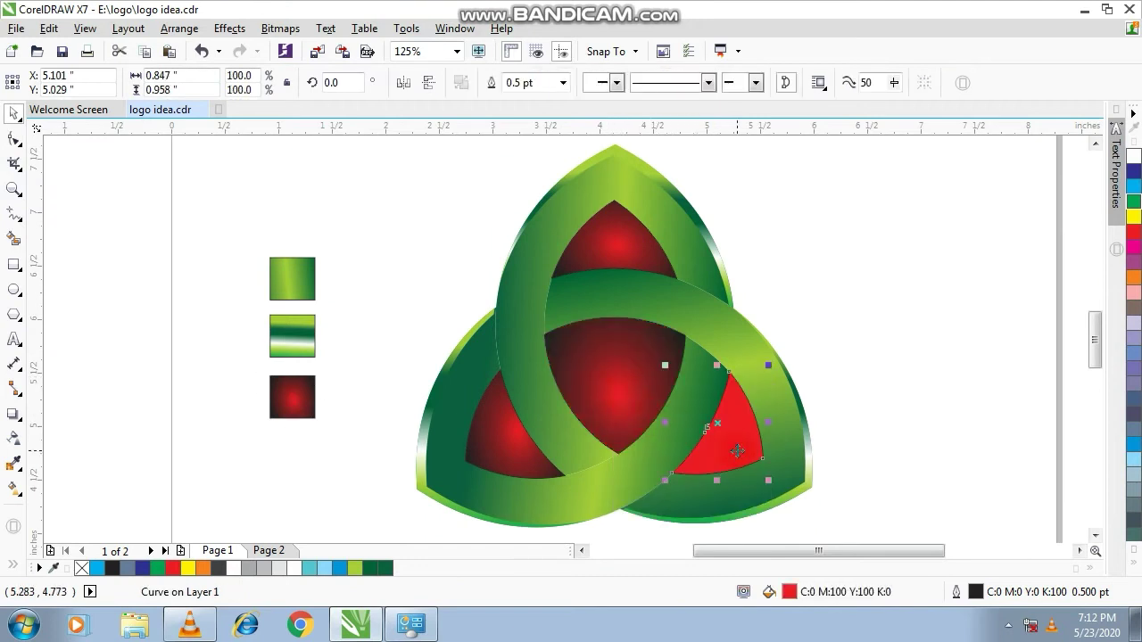
{"action": "left_click", "coordinate": [877, 241]}
{"action": "left_click", "coordinate": [393, 215]}
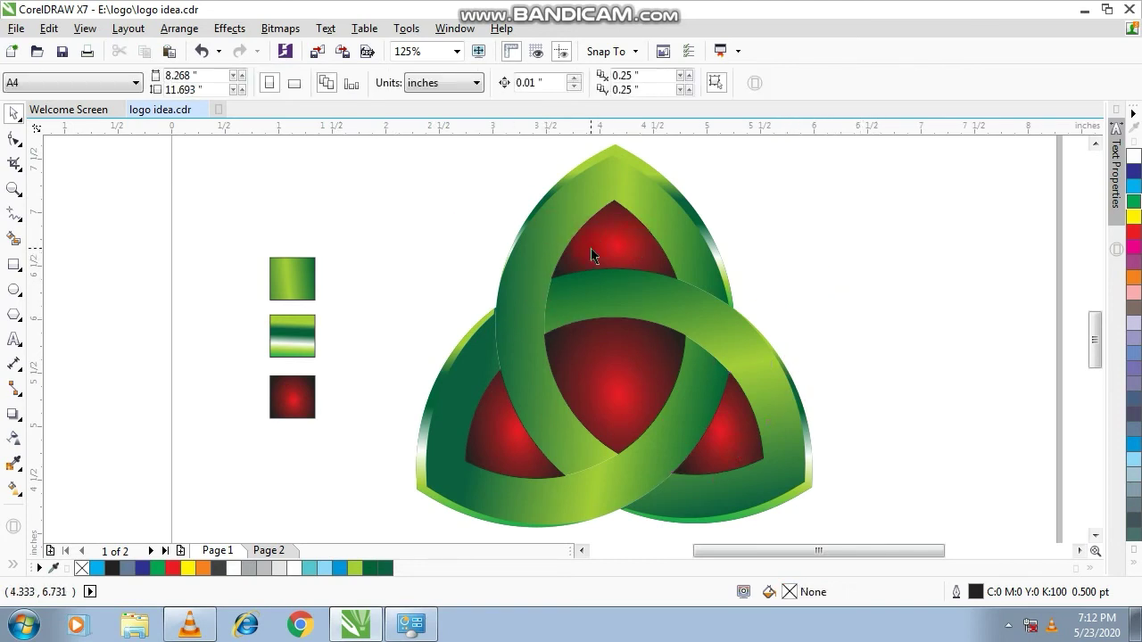
{"action": "scroll", "coordinate": [647, 412], "scroll_direction": "down", "scroll_amount": 1}
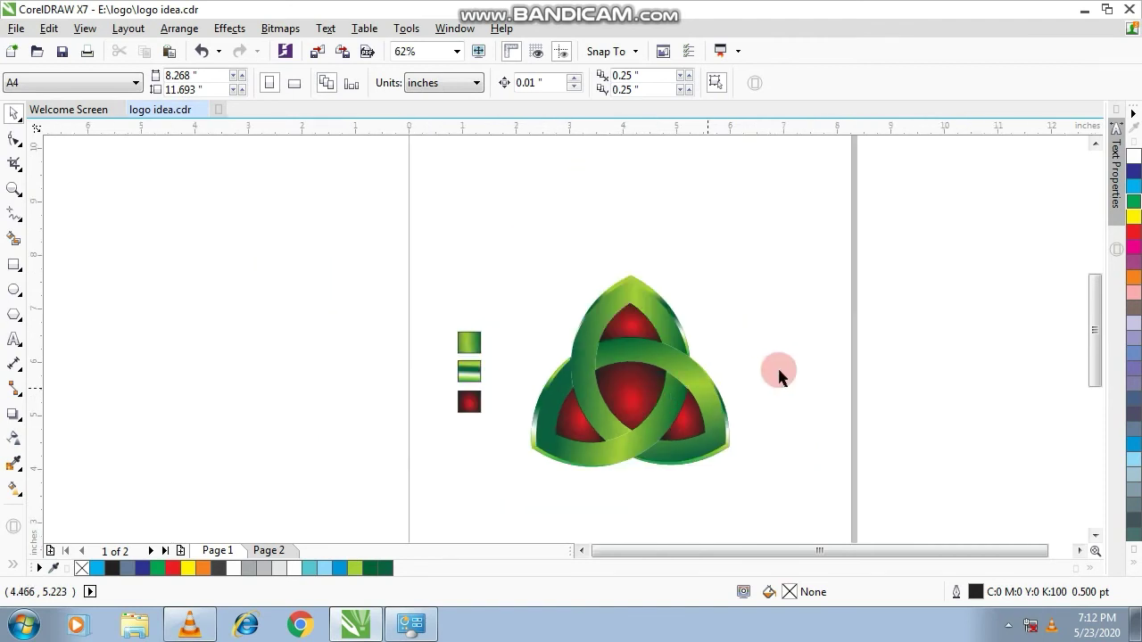
Try to change the outer colour of the lower-left opening's radial gradient to the palette's deeper black
{"action": "scroll", "coordinate": [578, 426], "scroll_direction": "up", "scroll_amount": 1}
{"action": "left_click", "coordinate": [576, 428]}
{"action": "left_click", "coordinate": [14, 489]}
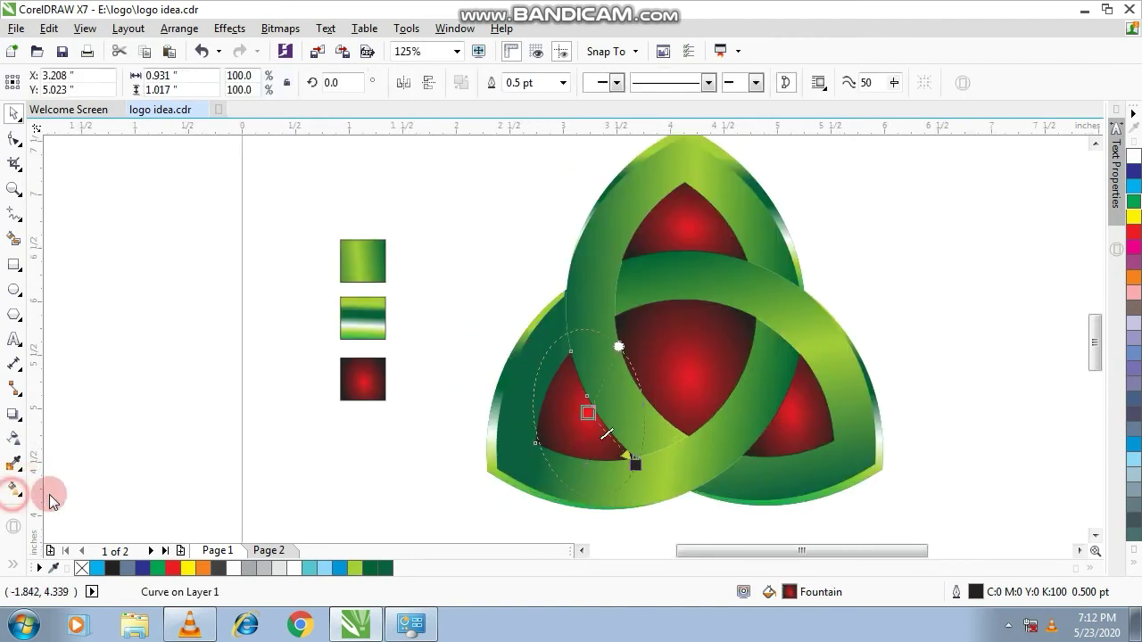
{"action": "left_click", "coordinate": [1133, 567]}
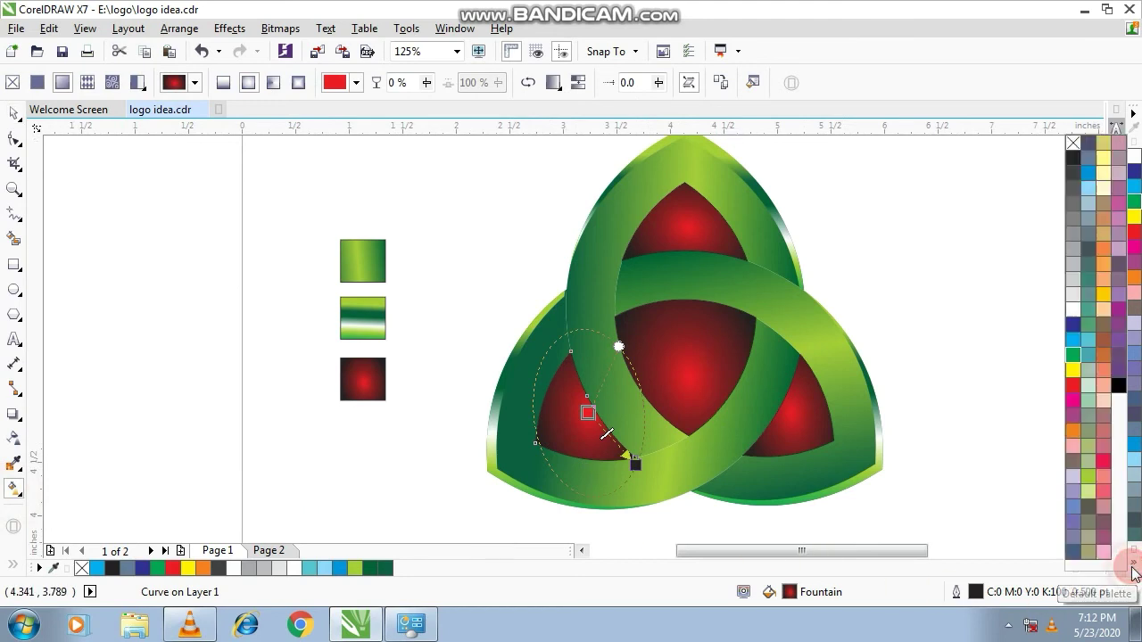
{"action": "left_click_drag", "start_coordinate": [1119, 385], "coordinate": [636, 467]}
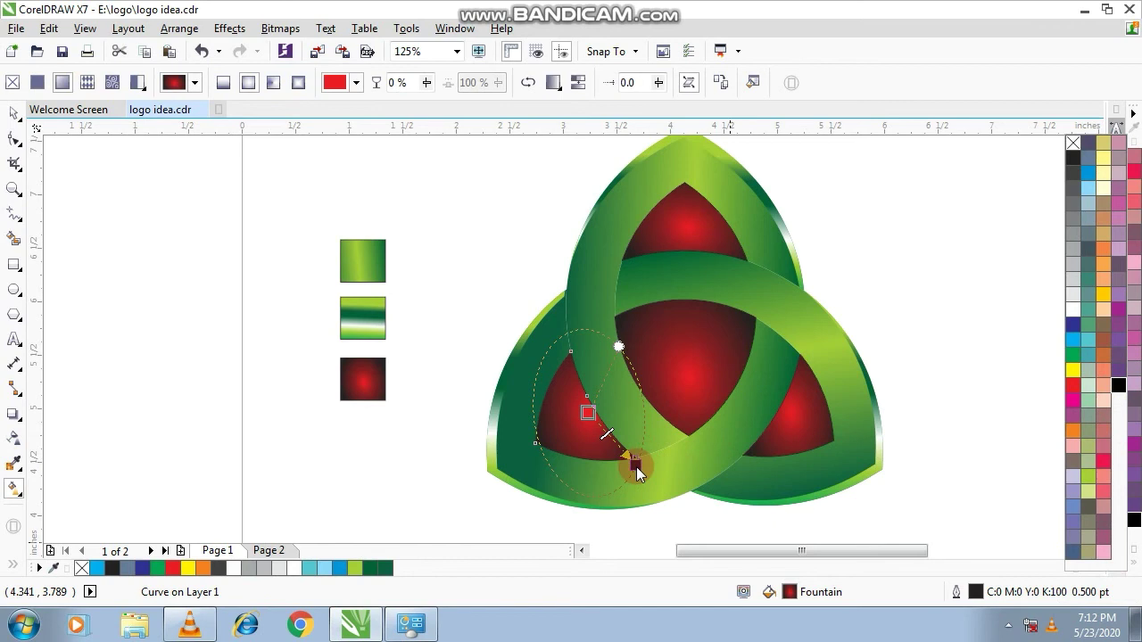
{"action": "left_click", "coordinate": [636, 464]}
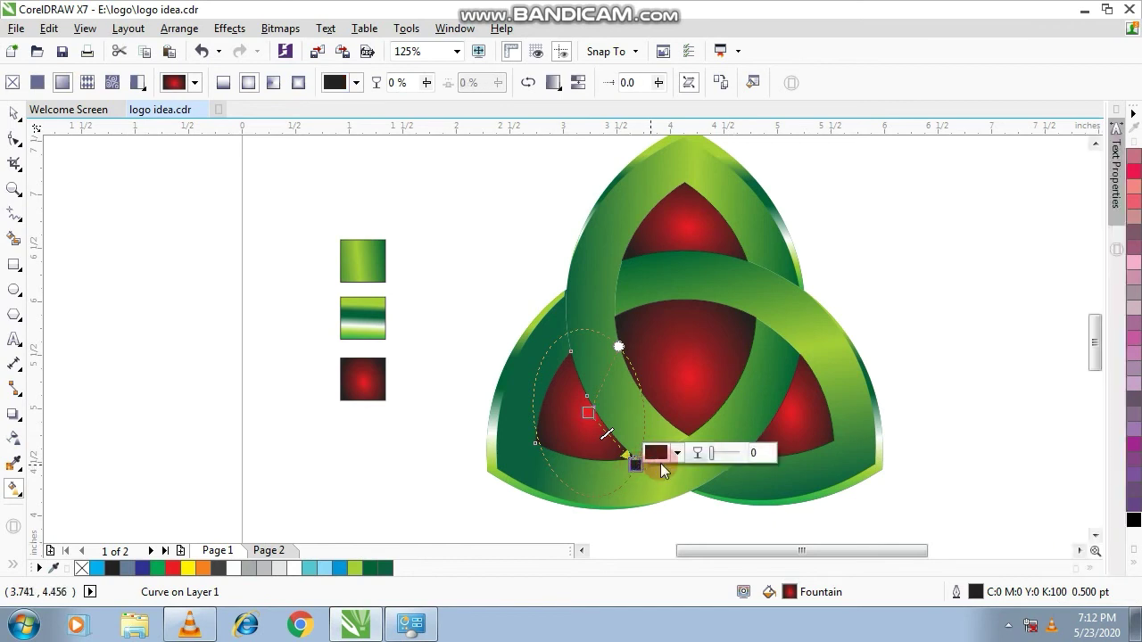
{"action": "left_click", "coordinate": [14, 113]}
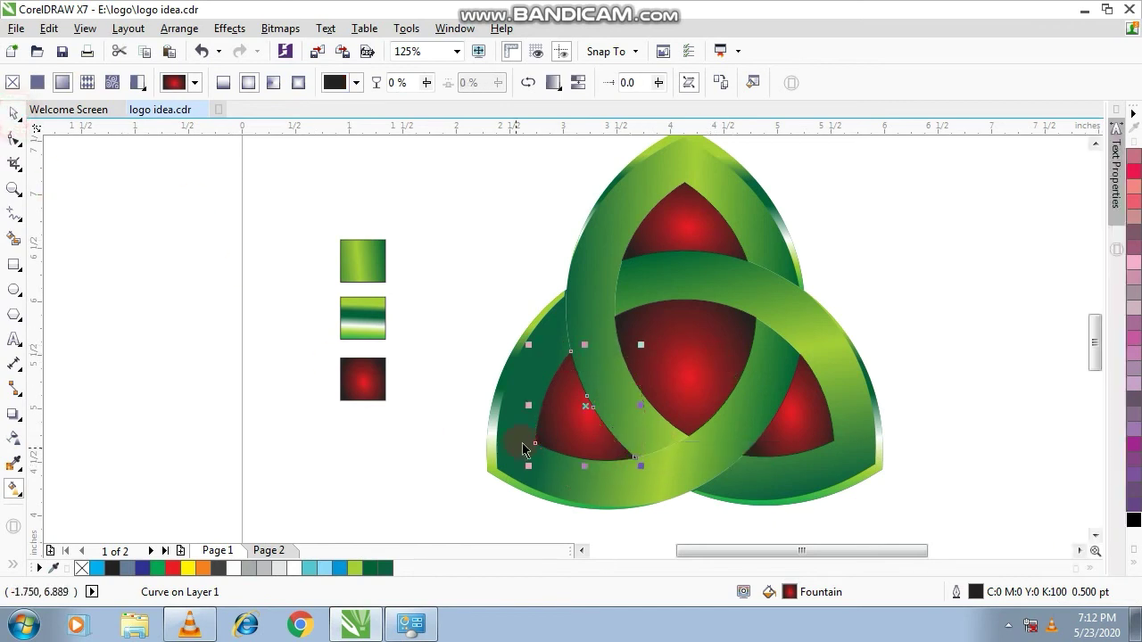
{"action": "left_click", "coordinate": [802, 551]}
{"action": "left_click", "coordinate": [798, 595]}
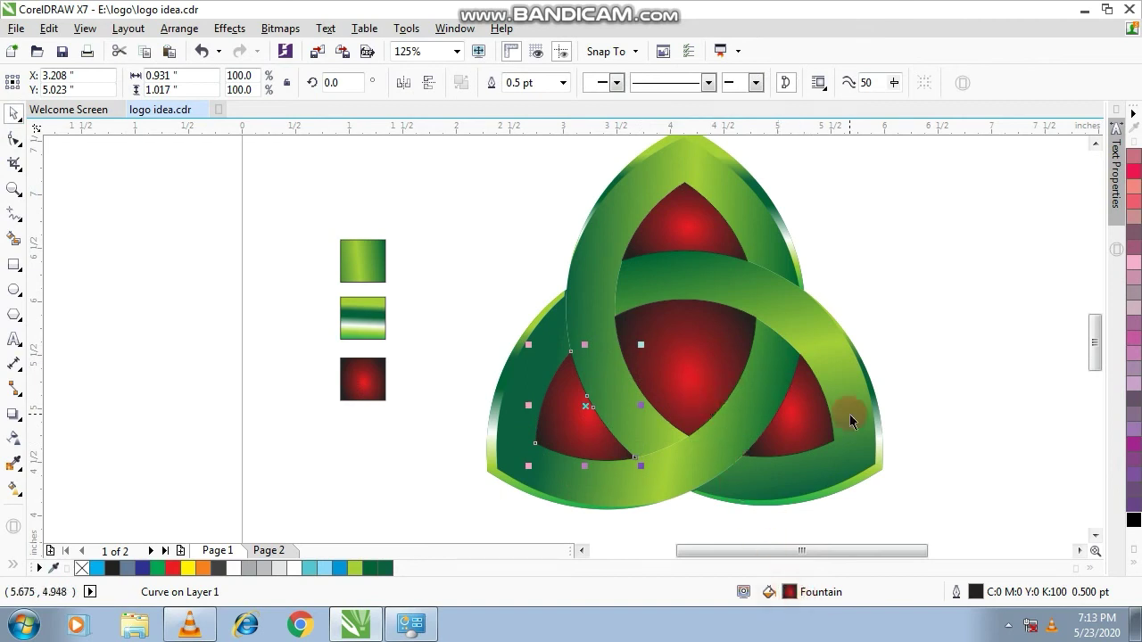
Set the outer colour of the centre opening's radial gradient to the palette's deeper black
{"action": "left_click", "coordinate": [696, 361]}
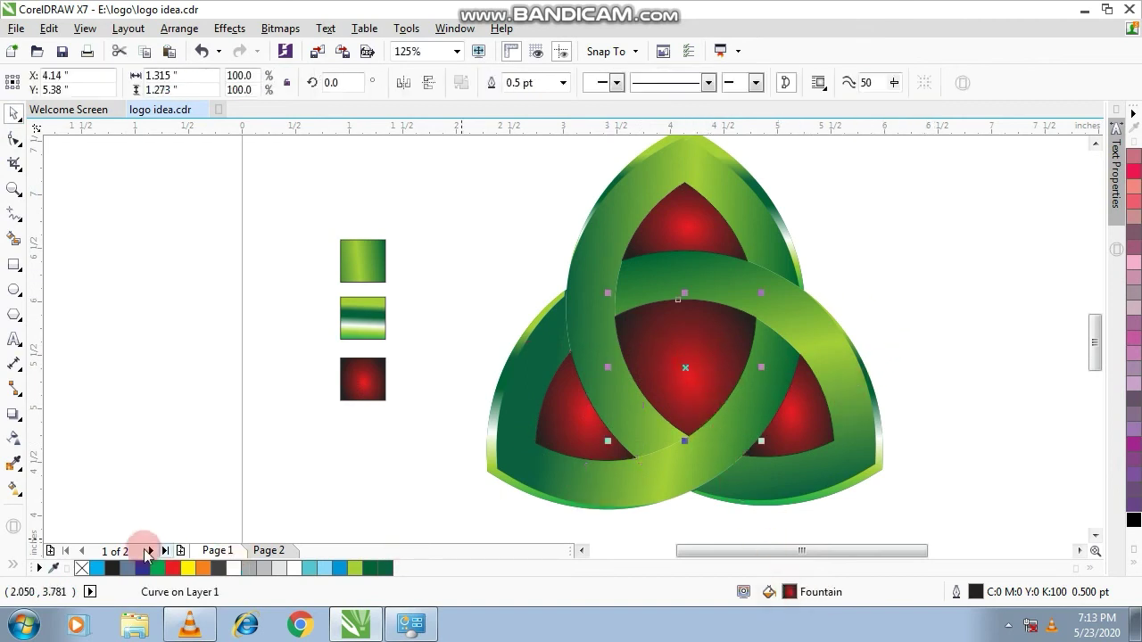
{"action": "left_click", "coordinate": [13, 488]}
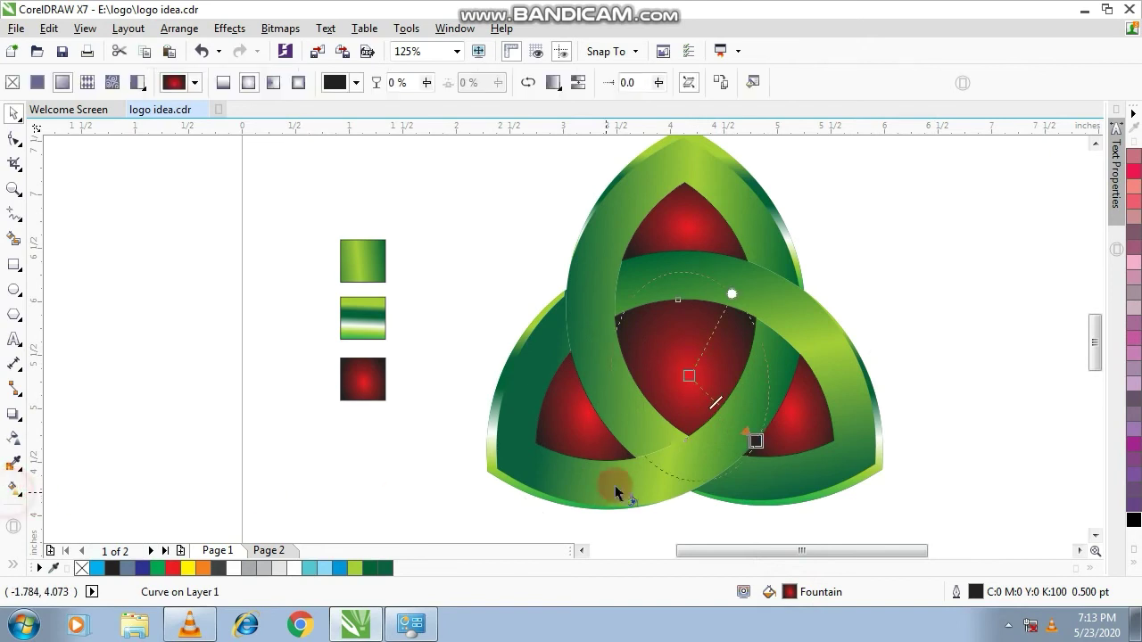
{"action": "left_click", "coordinate": [756, 441]}
{"action": "left_click", "coordinate": [1134, 569]}
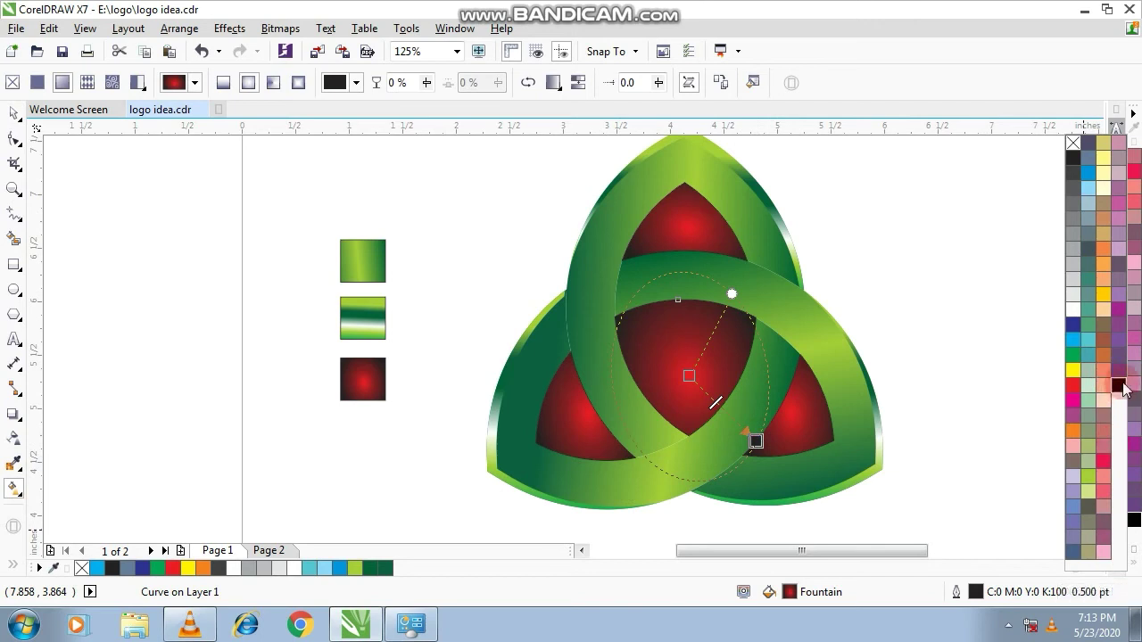
{"action": "left_click", "coordinate": [1119, 384]}
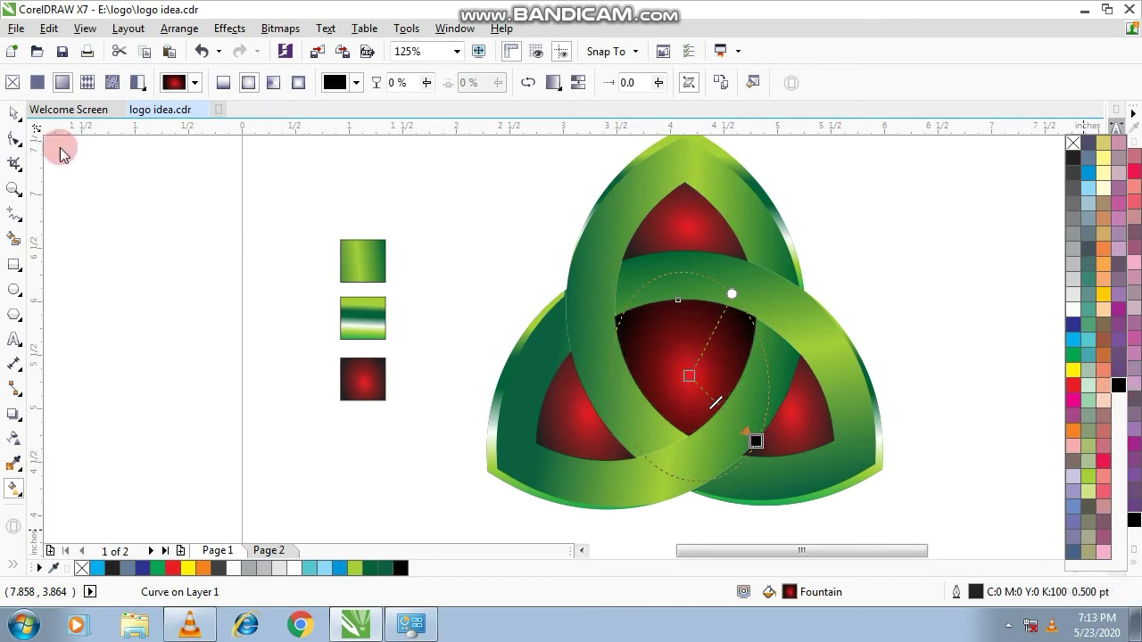
Shift the red centre of the middle opening's radial gradient slightly upward
{"action": "left_click", "coordinate": [689, 377]}
{"action": "left_click_drag", "start_coordinate": [688, 377], "coordinate": [684, 366]}
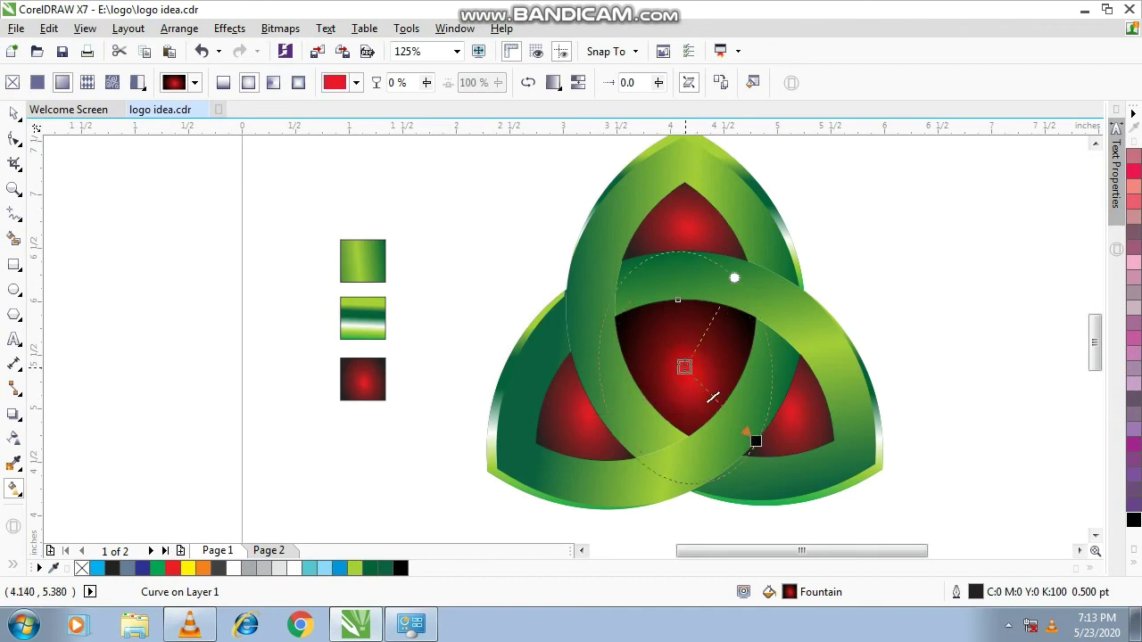
{"action": "left_click", "coordinate": [684, 365]}
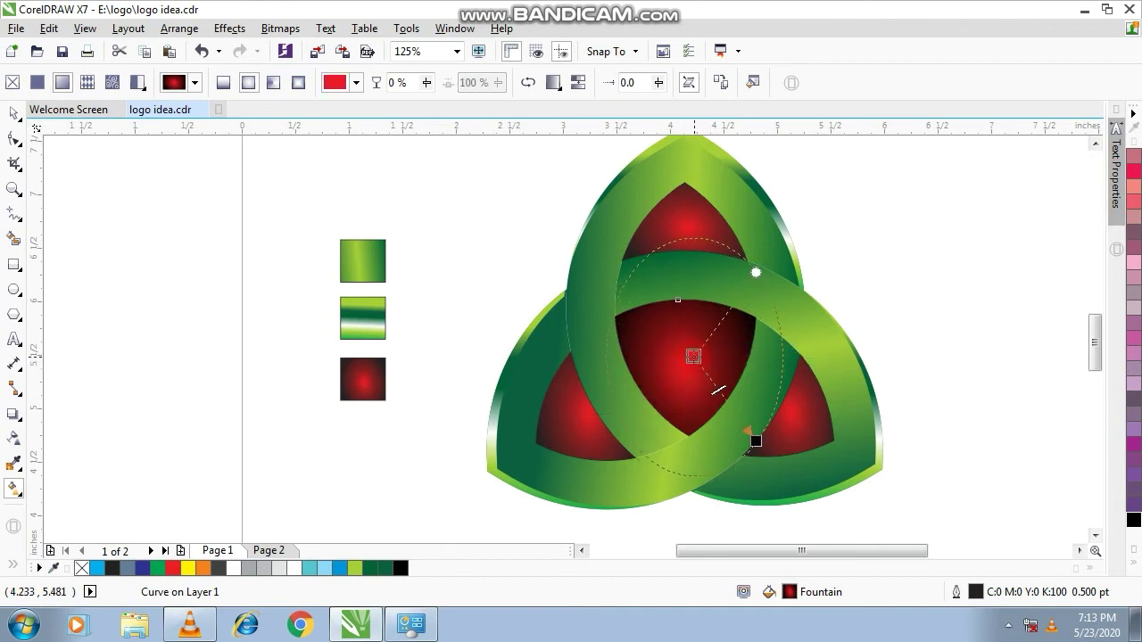
Copy the centre opening's deeper red-to-black radial fill to the lower-left, lower-right and top openings
{"action": "left_click", "coordinate": [16, 112]}
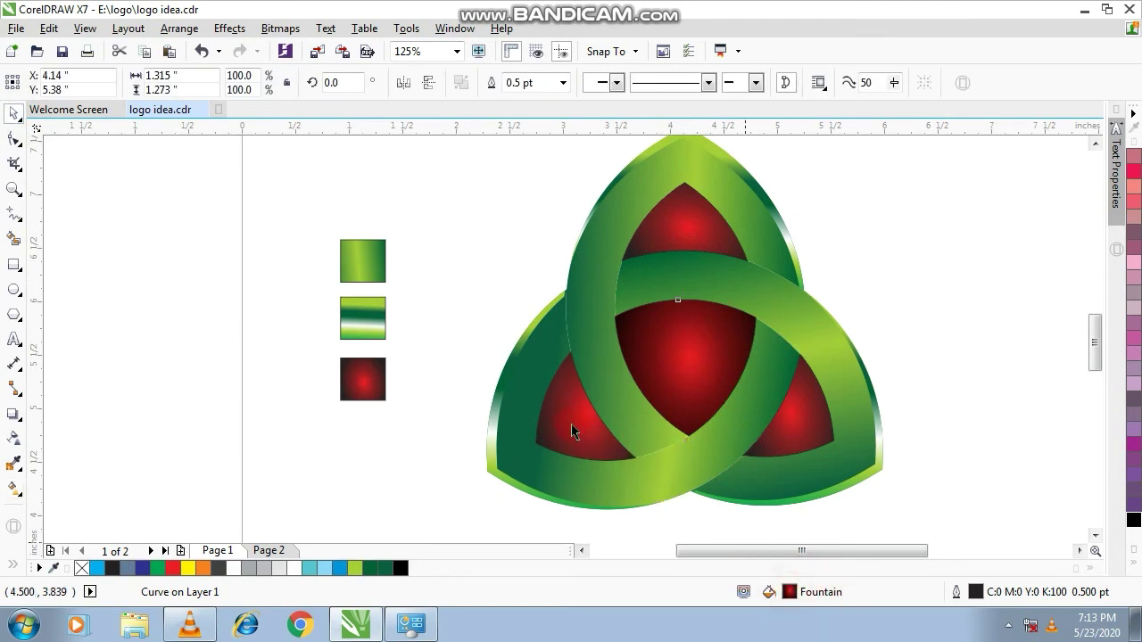
{"action": "left_click", "coordinate": [606, 469]}
{"action": "left_click", "coordinate": [813, 579]}
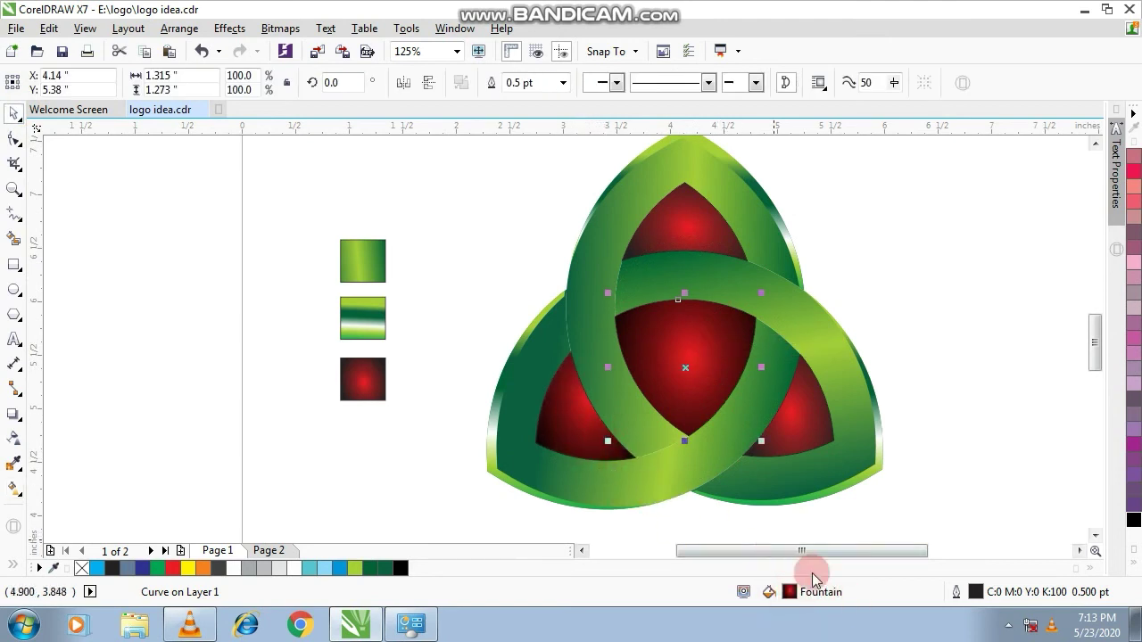
{"action": "left_click", "coordinate": [804, 439]}
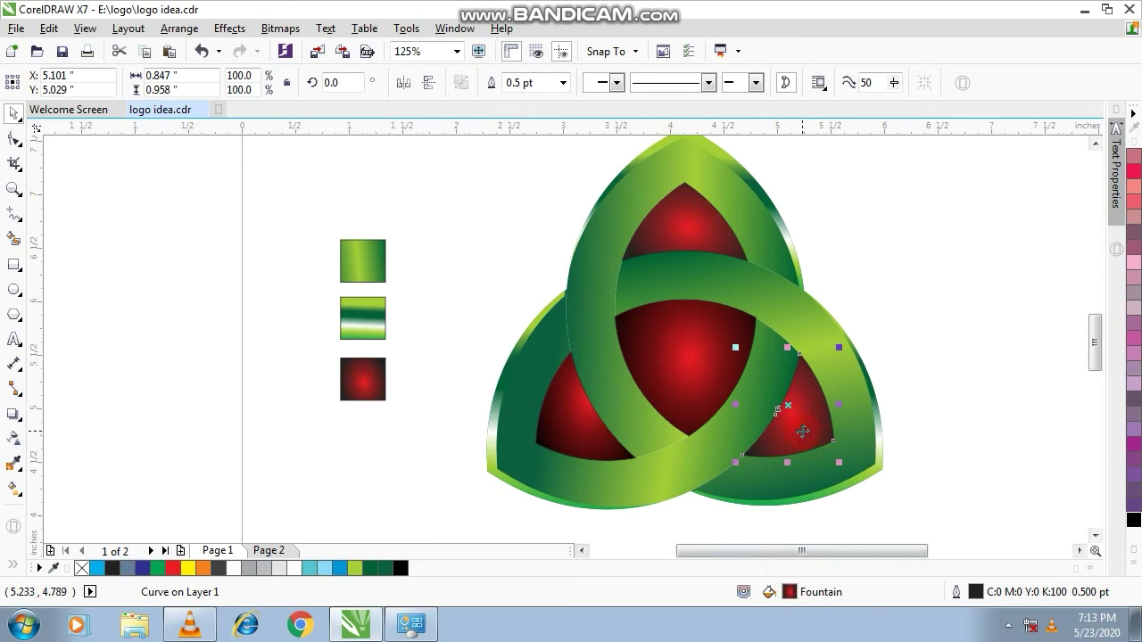
{"action": "left_click", "coordinate": [652, 283]}
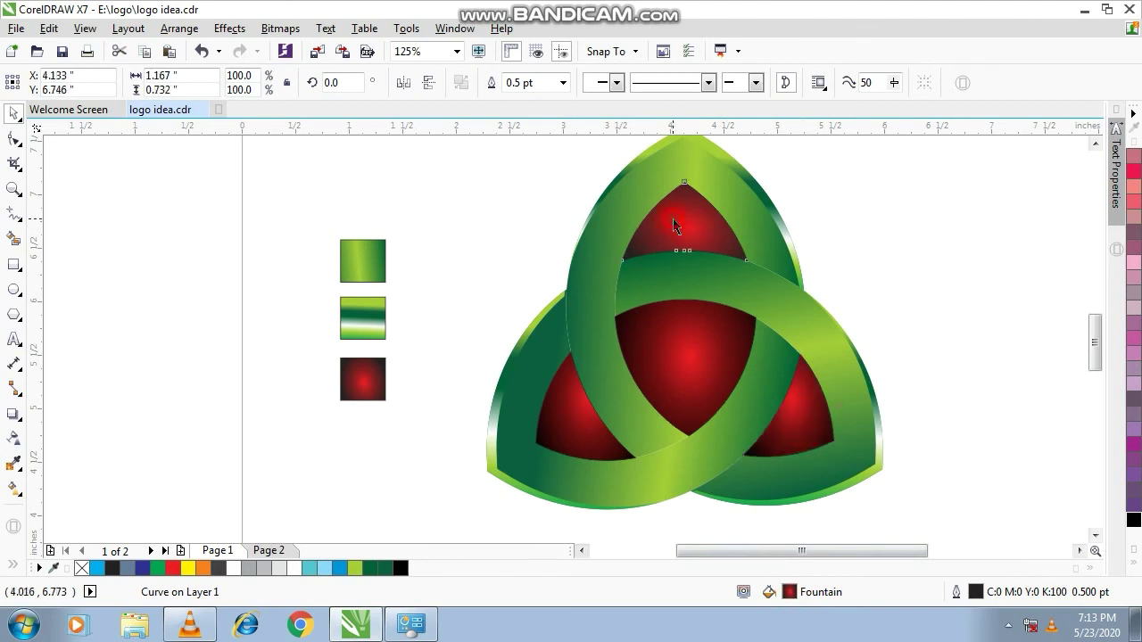
Try to adjust the position of the radial gradient in the top opening
{"action": "left_click", "coordinate": [13, 489]}
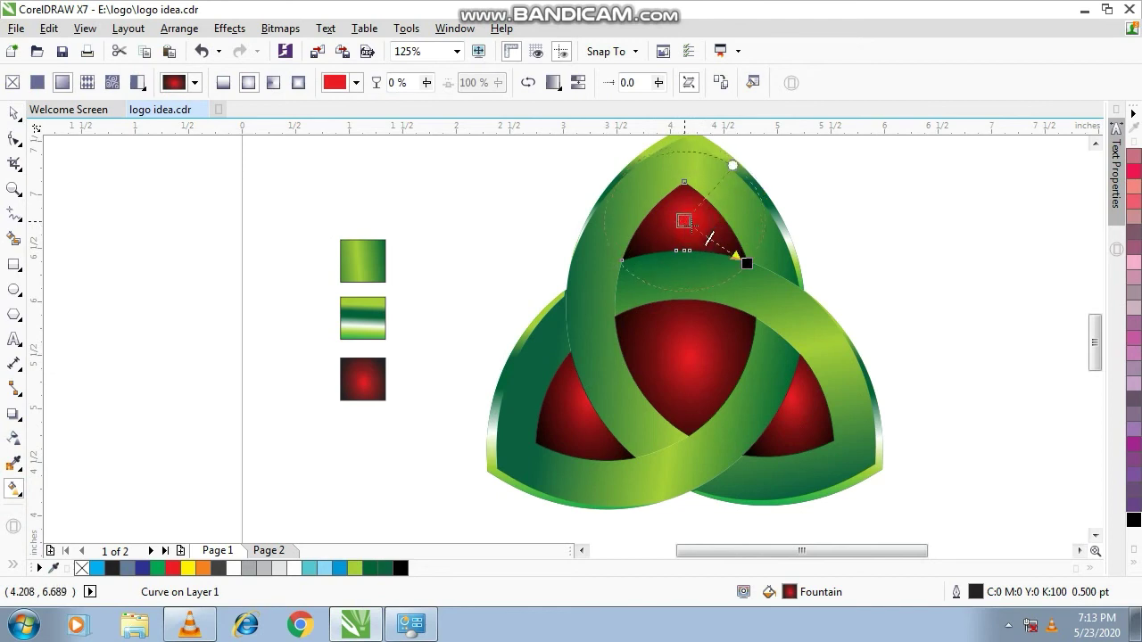
{"action": "left_click", "coordinate": [683, 221]}
{"action": "left_click_drag", "start_coordinate": [683, 220], "coordinate": [558, 446]}
{"action": "left_click", "coordinate": [563, 435]}
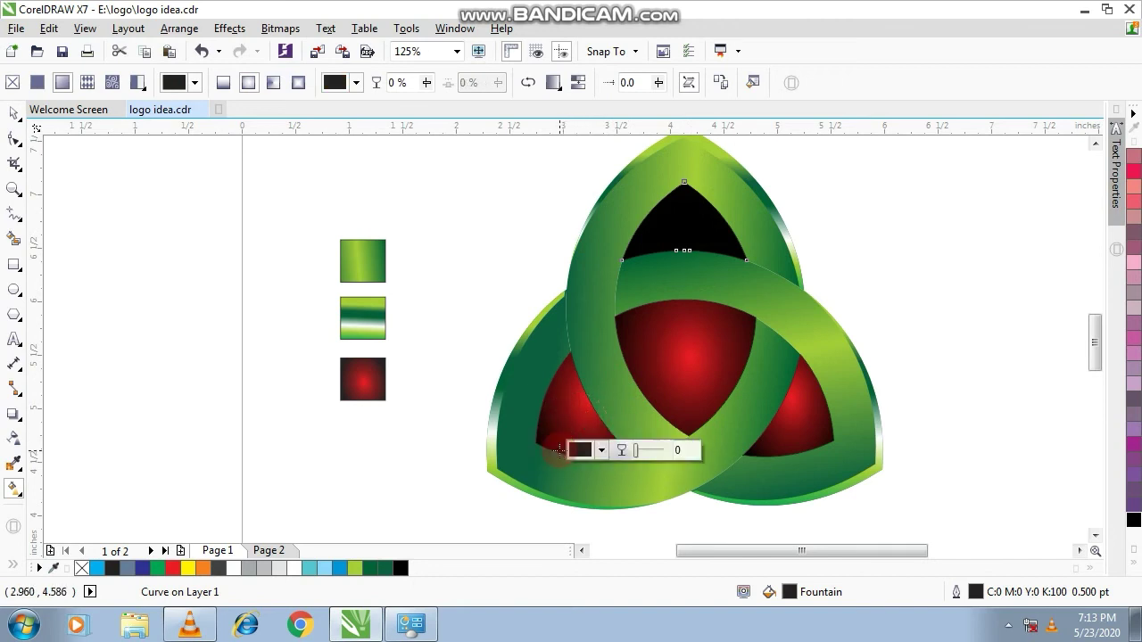
Shift the red centre of the lower-right opening's radial gradient slightly downward and make its ellipse rounder
{"action": "left_click", "coordinate": [794, 417]}
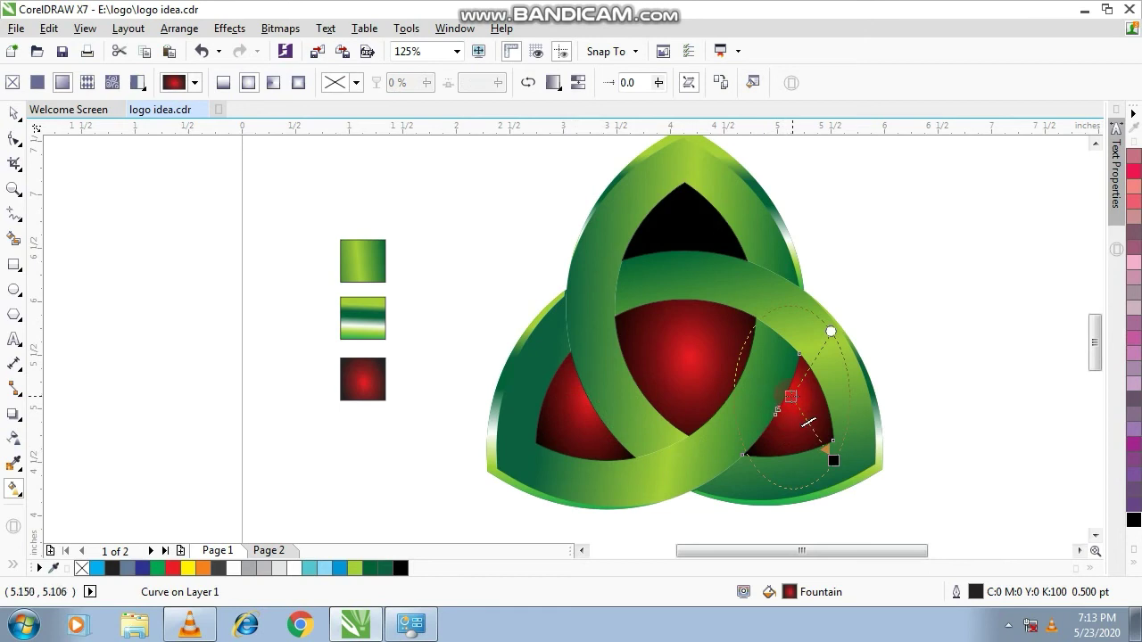
{"action": "left_click_drag", "start_coordinate": [792, 395], "coordinate": [786, 406]}
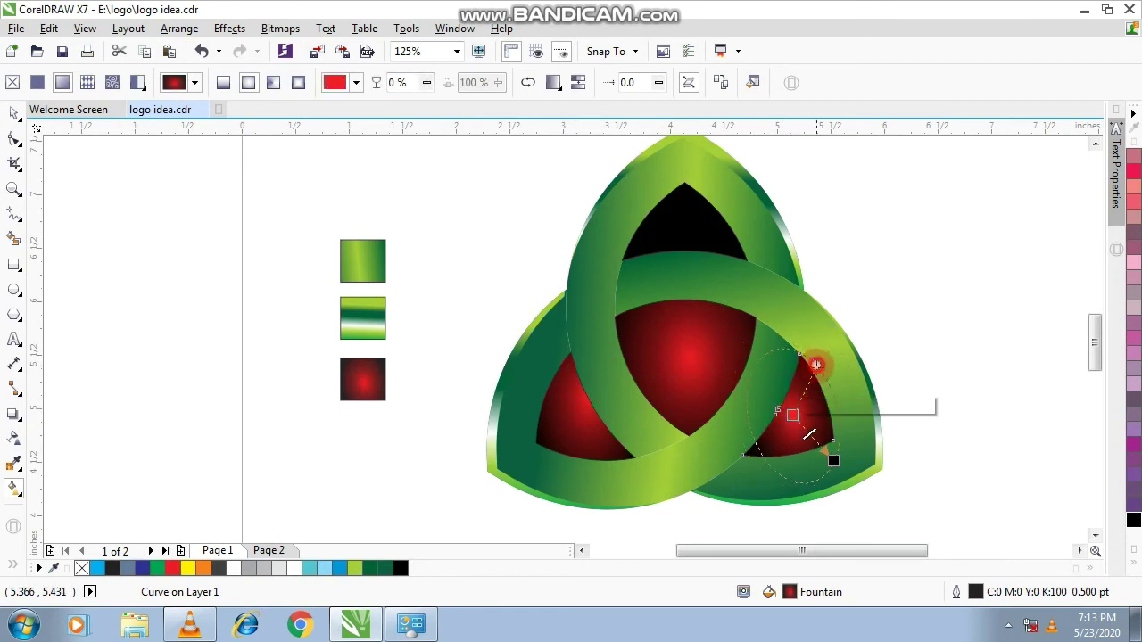
{"action": "left_click", "coordinate": [816, 373]}
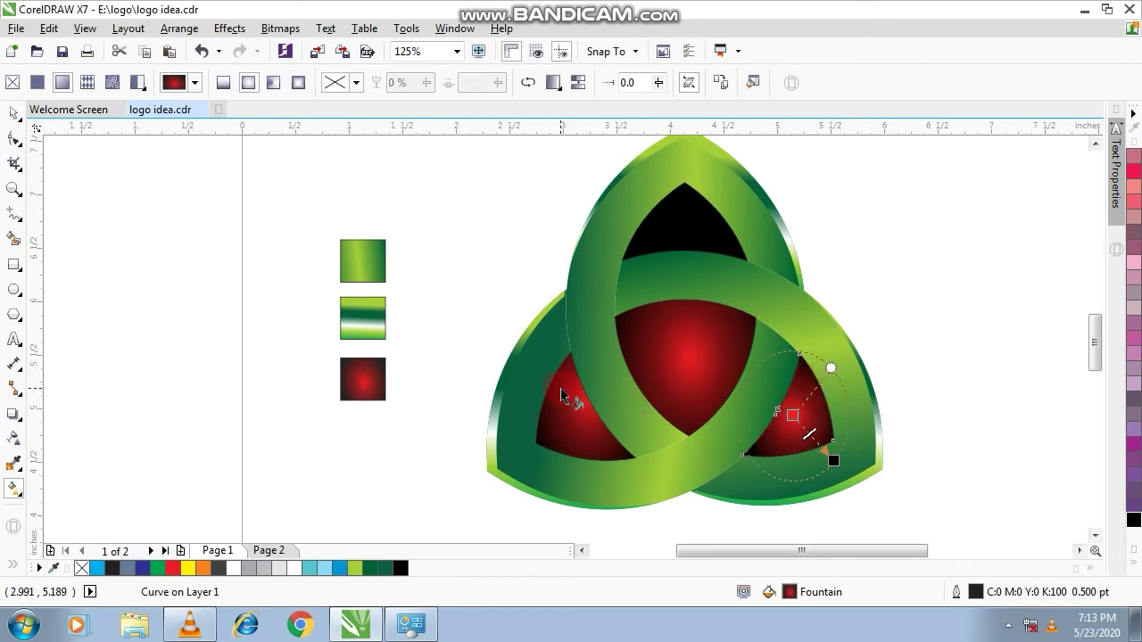
Widen the lower-left opening's radial gradient into a rounder shape and shift its red centre down into the opening
{"action": "left_click", "coordinate": [566, 423]}
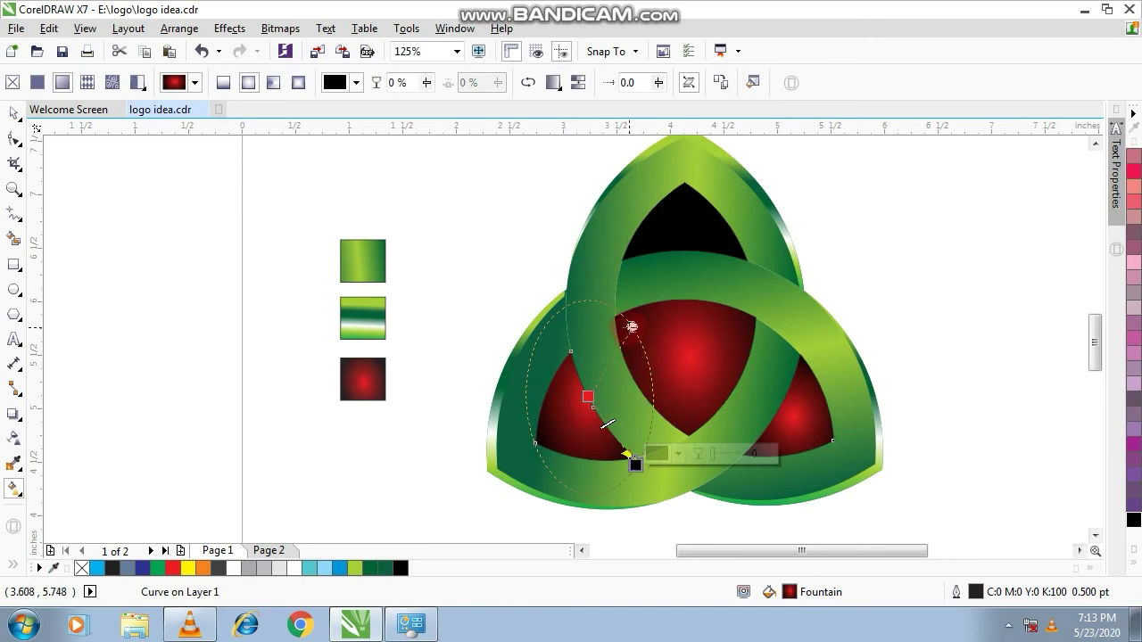
{"action": "left_click_drag", "start_coordinate": [631, 326], "coordinate": [645, 342]}
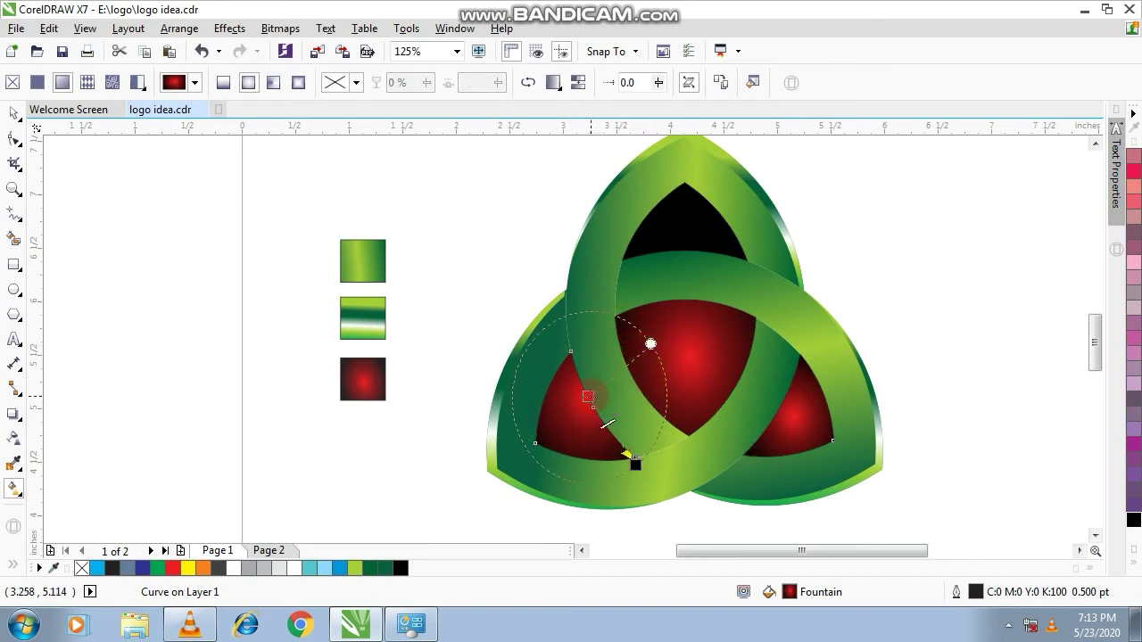
{"action": "left_click_drag", "start_coordinate": [588, 396], "coordinate": [584, 406]}
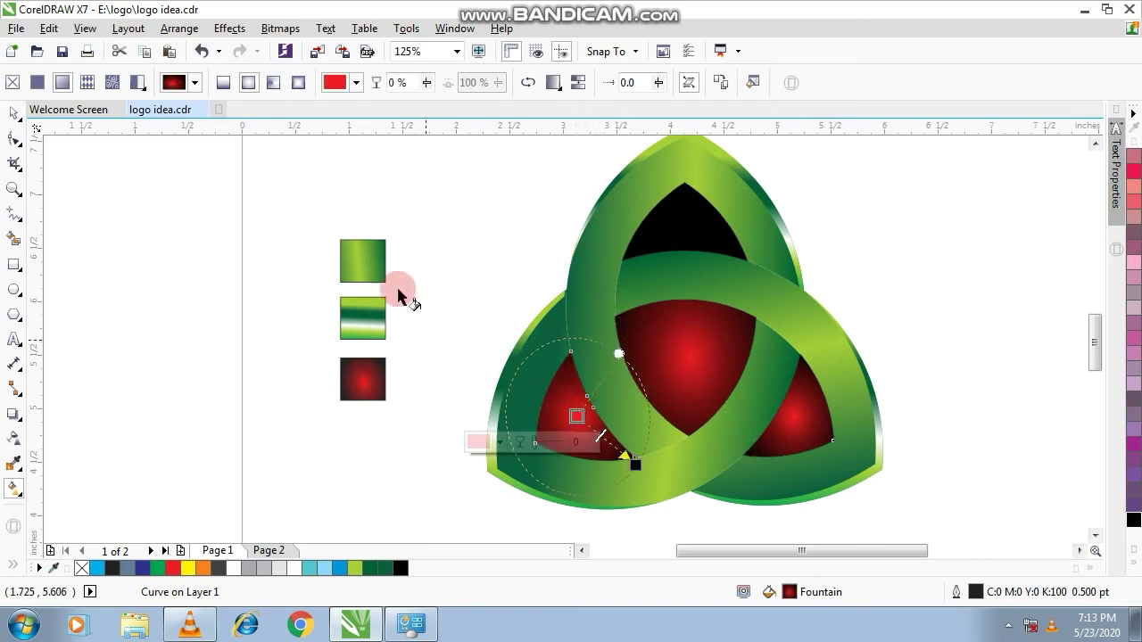
Copy the centre opening's red-to-black radial fill onto the black top opening
{"action": "left_click", "coordinate": [690, 230]}
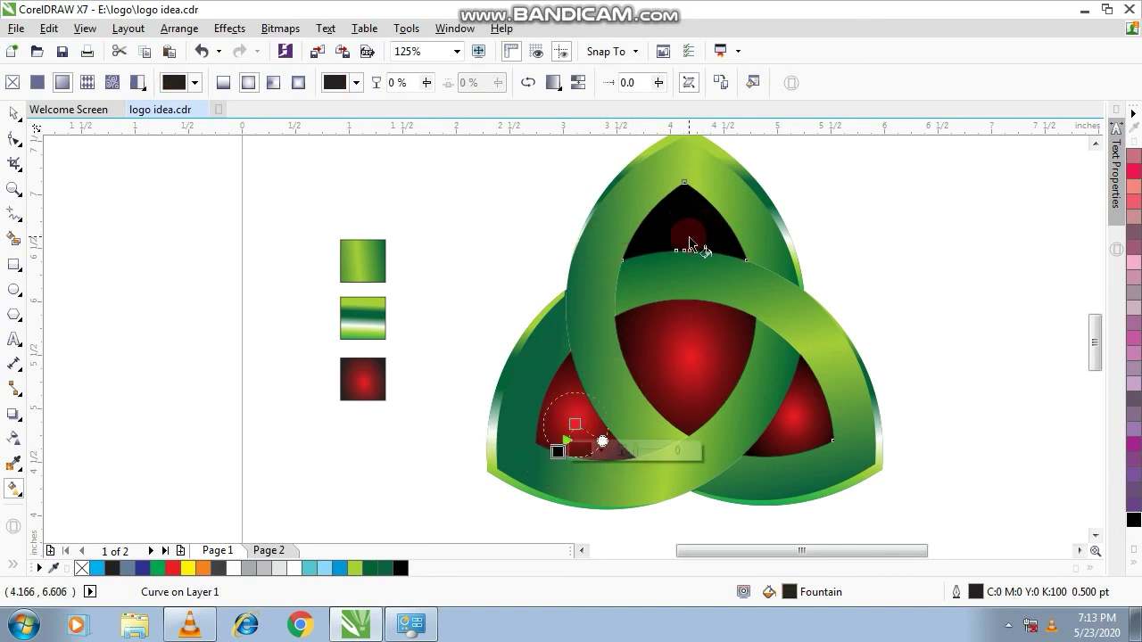
{"action": "left_click", "coordinate": [681, 367]}
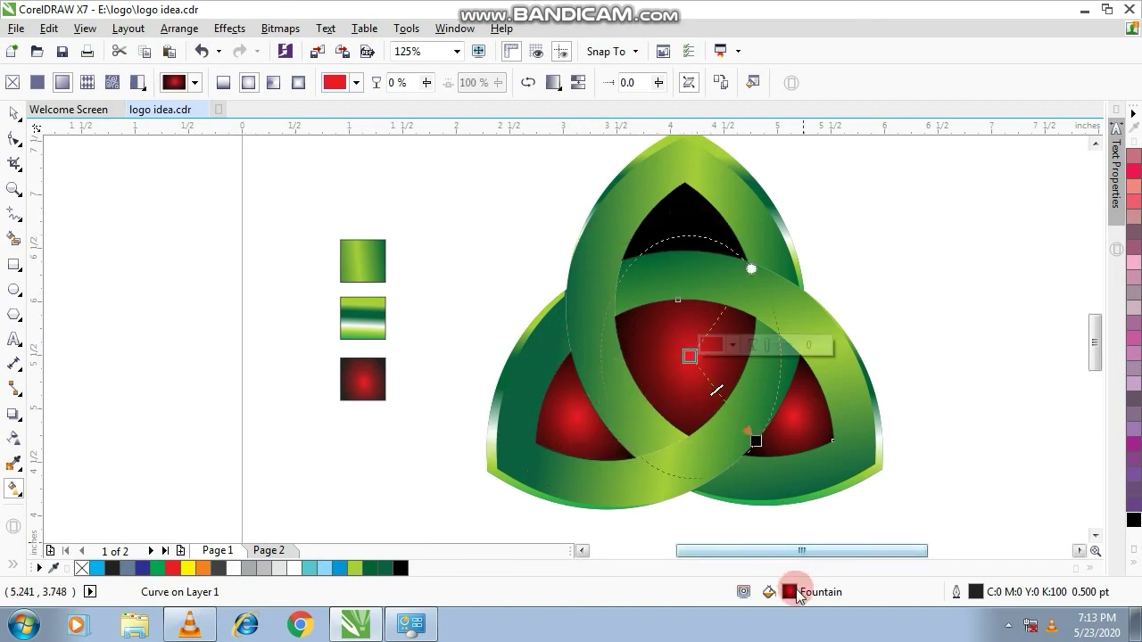
{"action": "left_click_drag", "start_coordinate": [789, 593], "coordinate": [687, 228]}
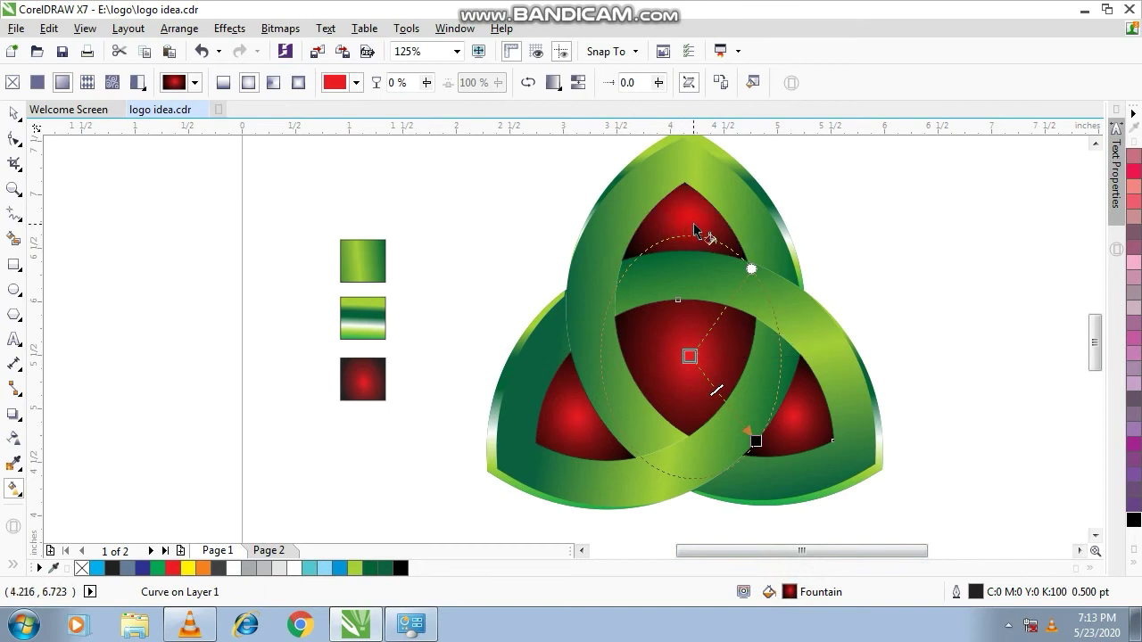
Adjust the shape of the top opening's radial gradient and shift its red centre slightly down and left
{"action": "left_click", "coordinate": [745, 261]}
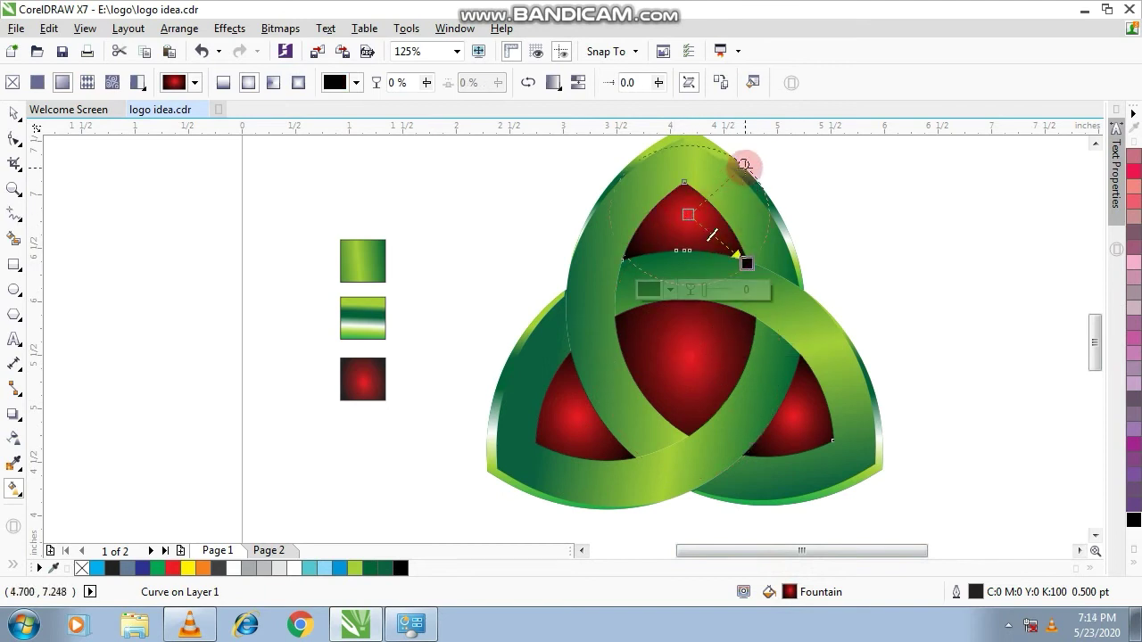
{"action": "left_click_drag", "start_coordinate": [744, 165], "coordinate": [732, 157]}
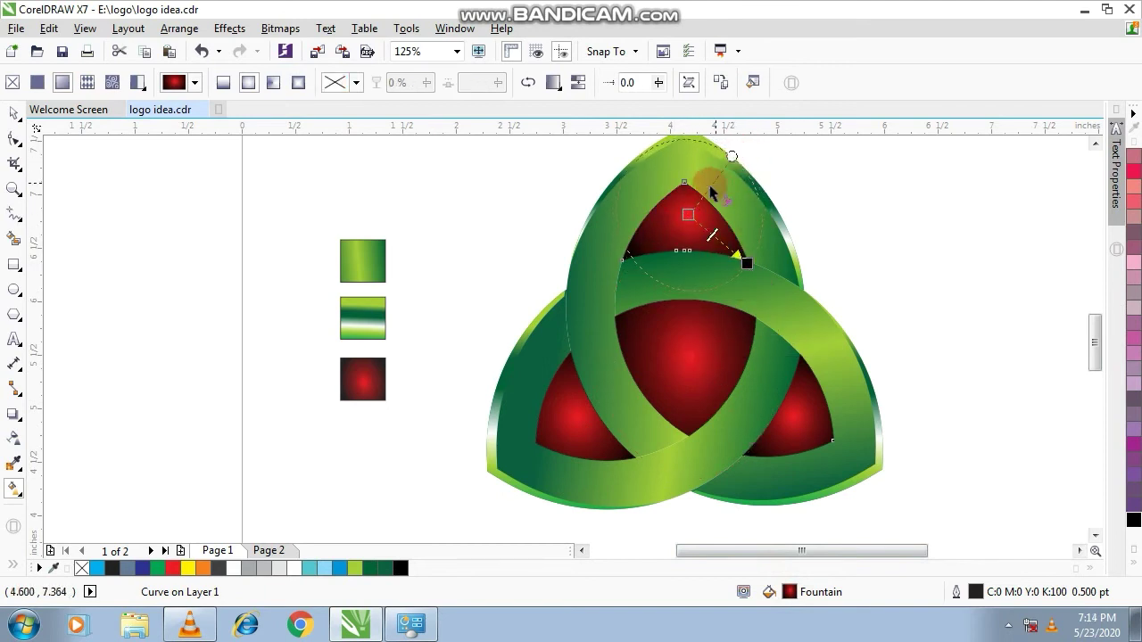
{"action": "left_click_drag", "start_coordinate": [687, 214], "coordinate": [683, 221]}
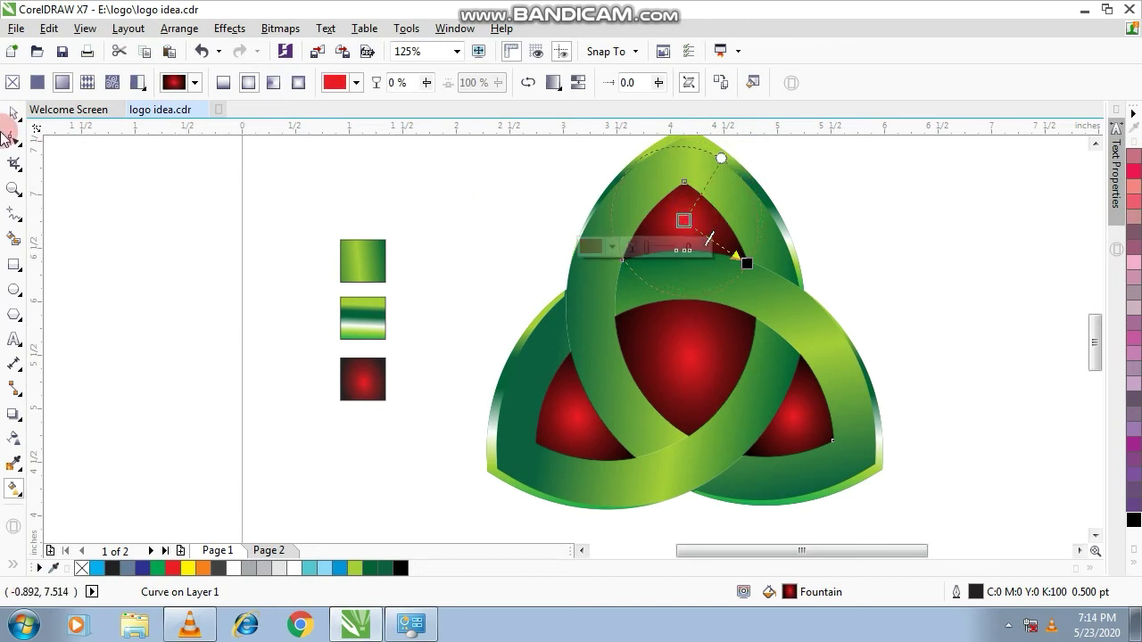
Delete the three gradient sample squares beside the logo
{"action": "left_click", "coordinate": [12, 116]}
{"action": "left_click", "coordinate": [115, 255]}
{"action": "scroll", "coordinate": [709, 385], "scroll_direction": "down", "scroll_amount": 1}
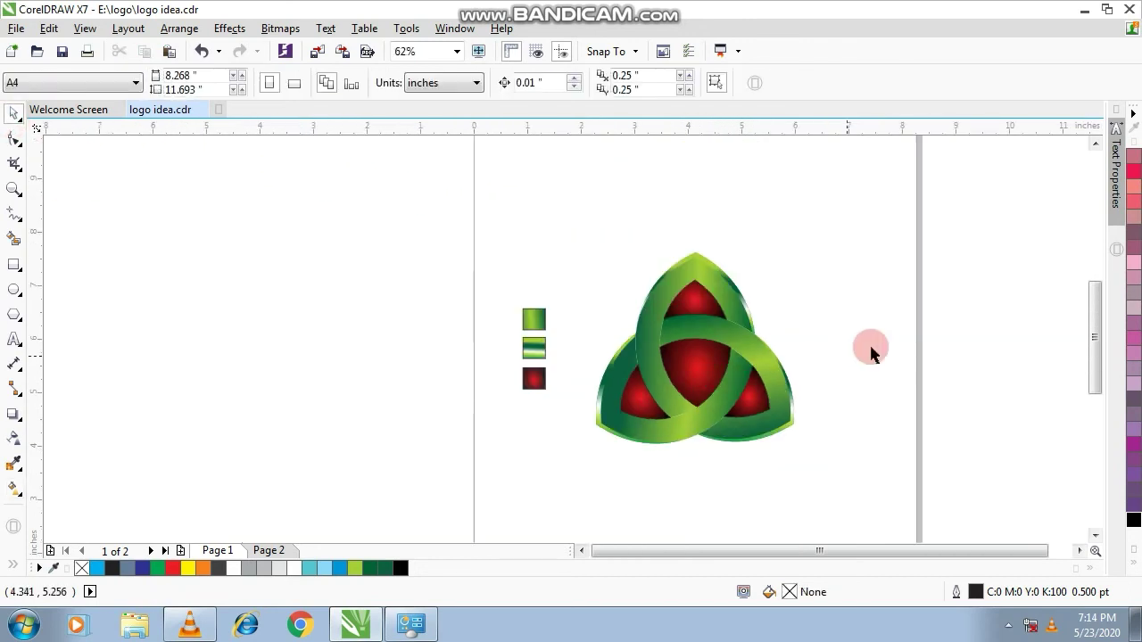
{"action": "left_click", "coordinate": [913, 334]}
{"action": "left_click_drag", "start_coordinate": [586, 220], "coordinate": [913, 492]}
{"action": "left_click_drag", "start_coordinate": [435, 271], "coordinate": [572, 446]}
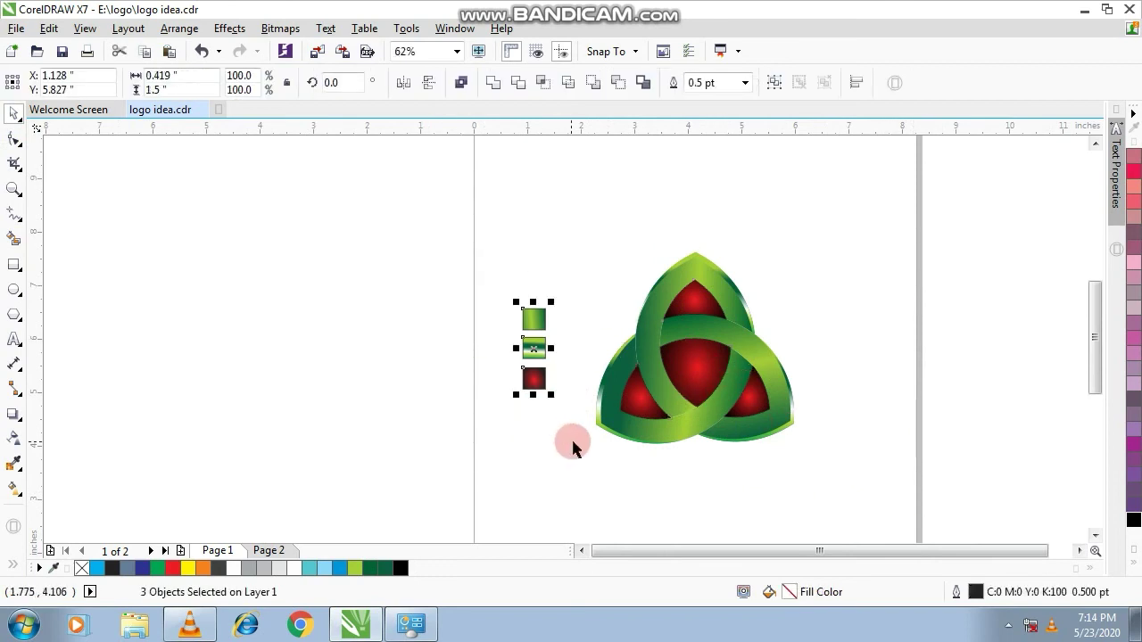
{"action": "key", "text": "Delete"}
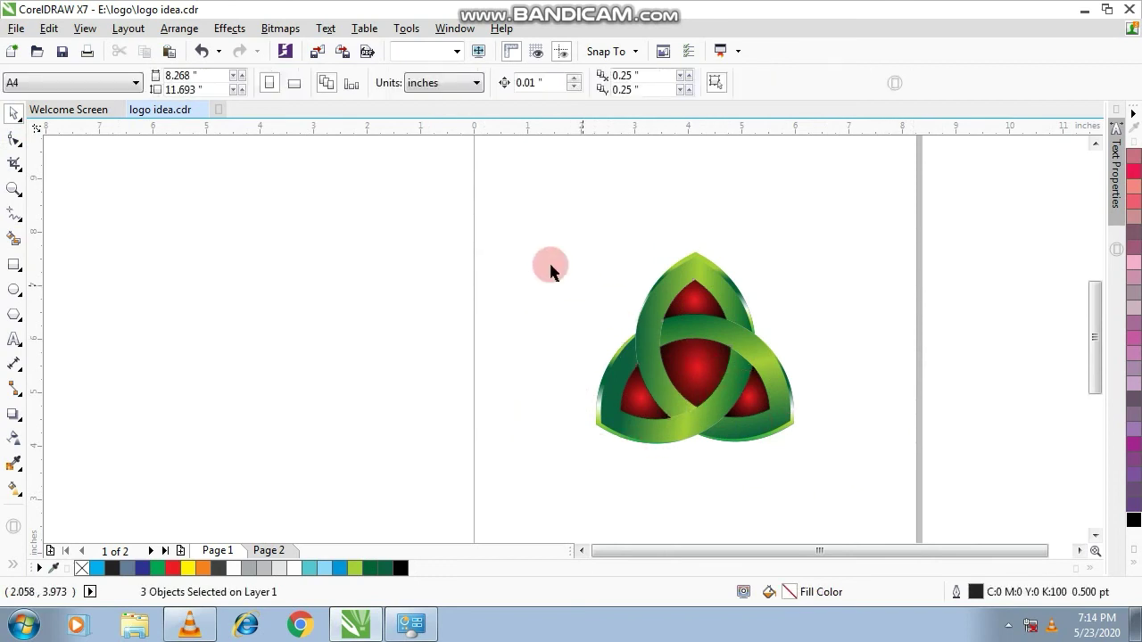
Switch the A4 page to landscape orientation
{"action": "left_click_drag", "start_coordinate": [475, 211], "coordinate": [872, 515]}
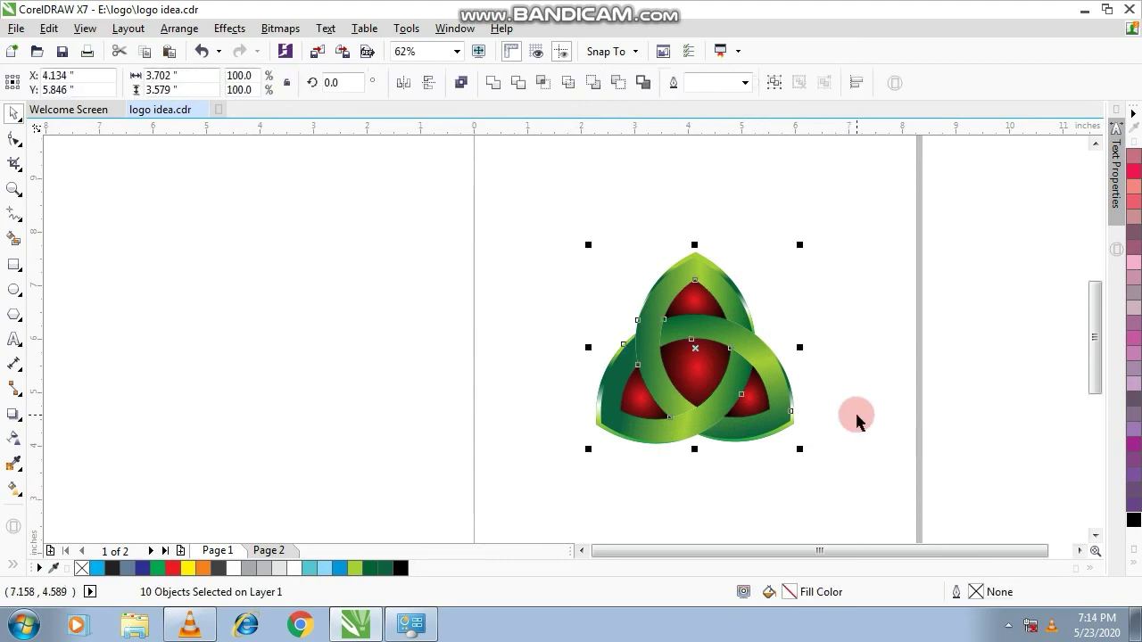
{"action": "scroll", "coordinate": [857, 415], "scroll_direction": "up", "scroll_amount": 2}
{"action": "scroll", "coordinate": [526, 352], "scroll_direction": "down", "scroll_amount": 4}
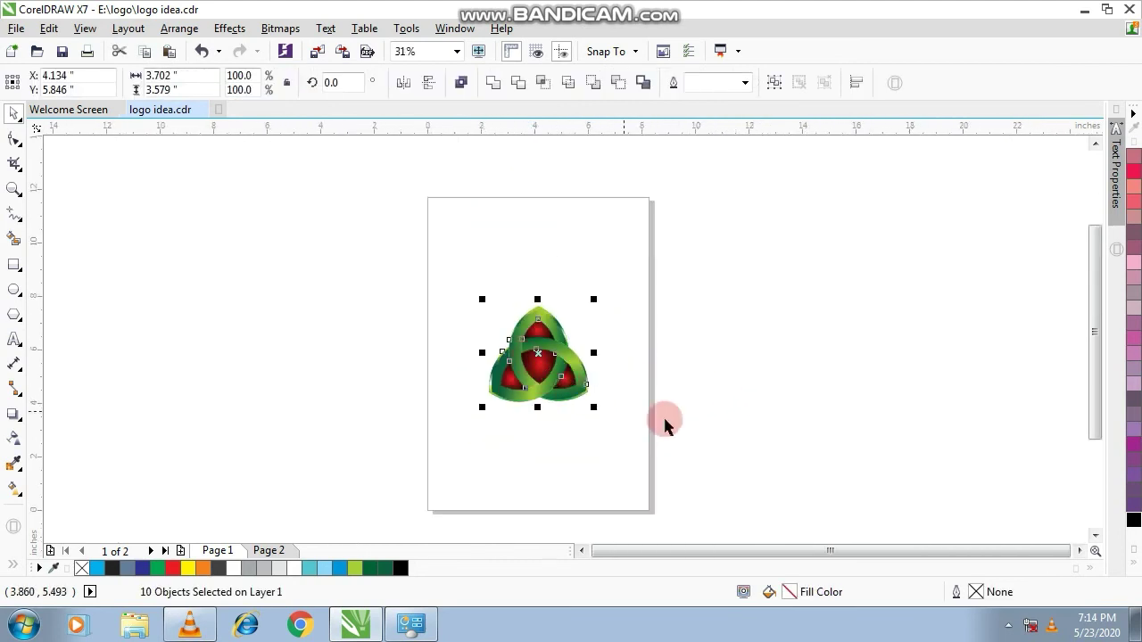
{"action": "left_click", "coordinate": [678, 421]}
{"action": "left_click", "coordinate": [296, 83]}
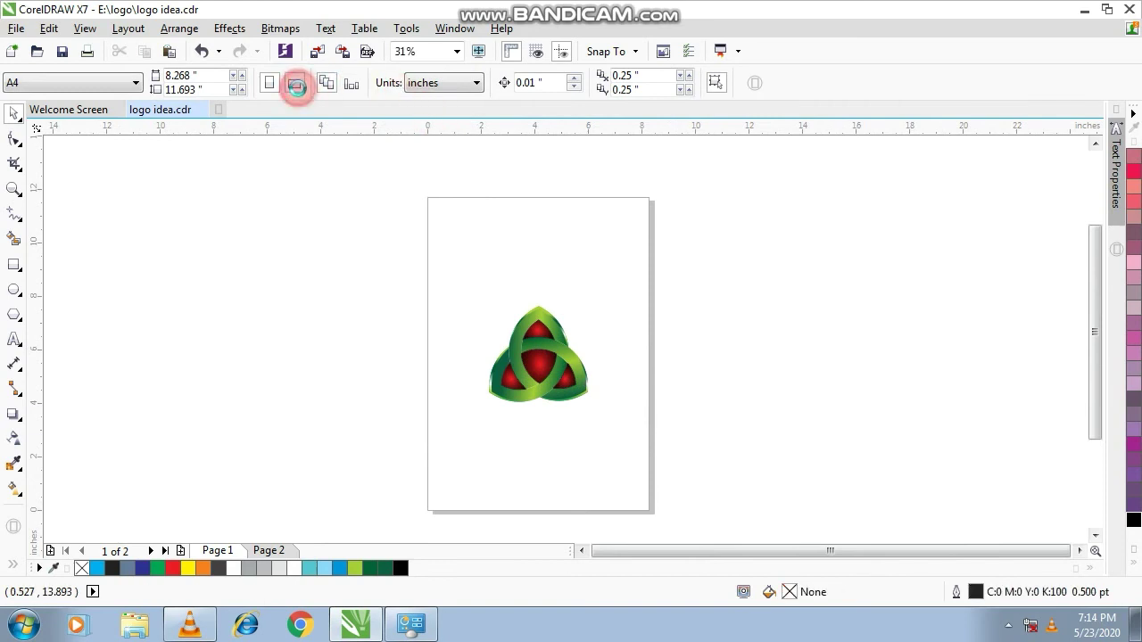
Draw a rectangle about 8.63 by 5.5 inches around the logo
{"action": "left_click", "coordinate": [16, 266]}
{"action": "left_click_drag", "start_coordinate": [427, 292], "coordinate": [659, 439]}
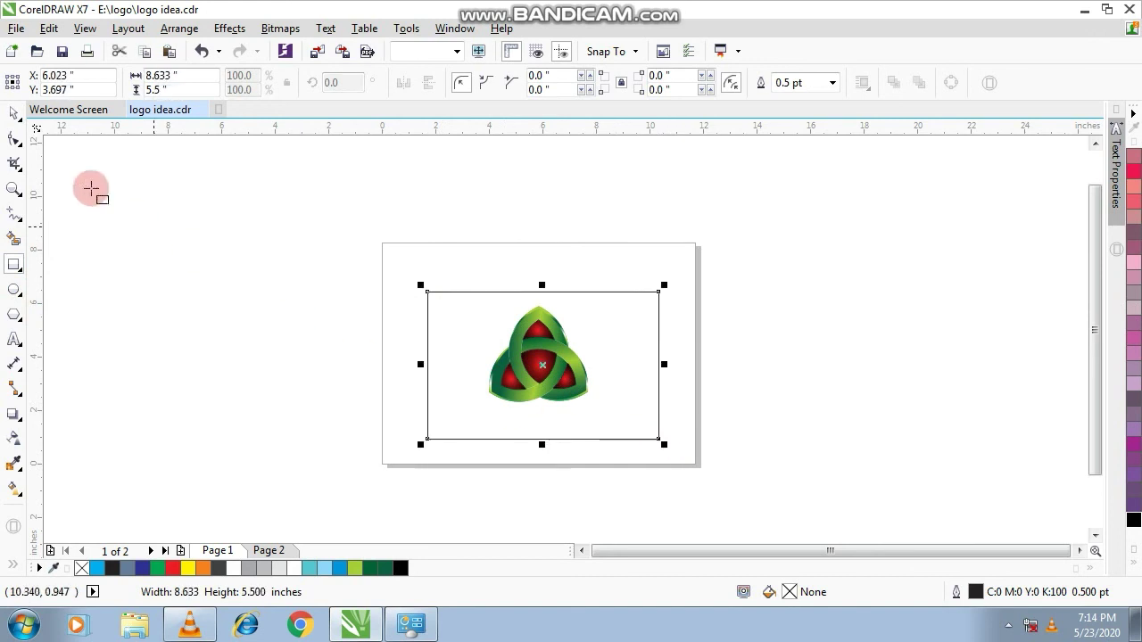
{"action": "left_click", "coordinate": [16, 114]}
Group all the objects that make up the logo, leaving the rectangle out
{"action": "left_click_drag", "start_coordinate": [446, 261], "coordinate": [661, 438]}
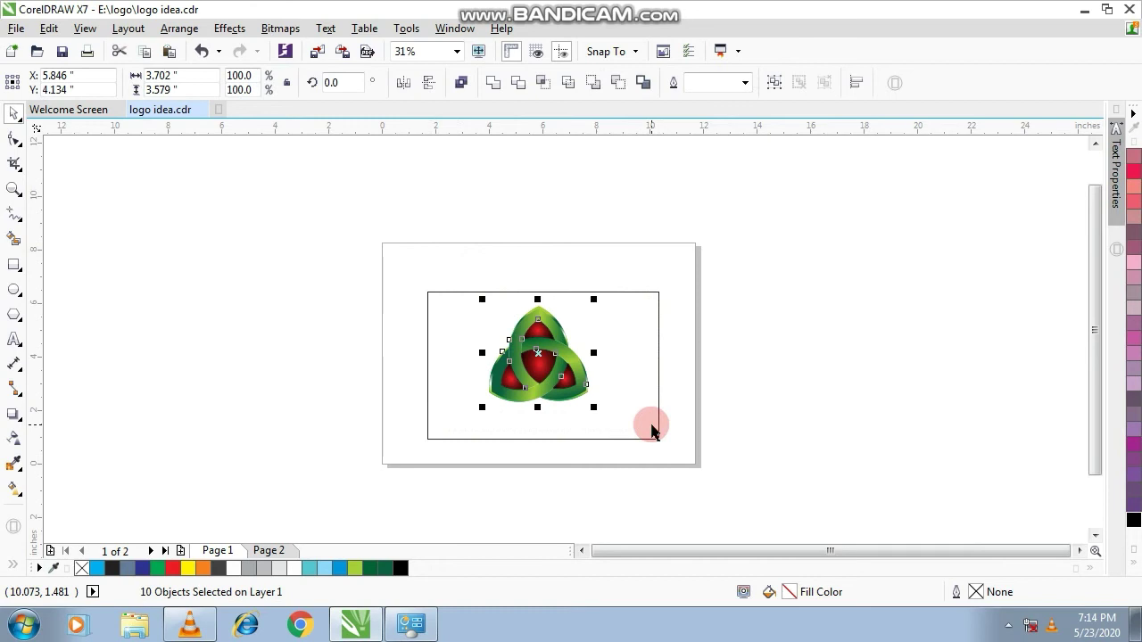
{"action": "key", "text": "ctrl+g"}
{"action": "scroll", "coordinate": [532, 318], "scroll_direction": "up", "scroll_amount": 4}
{"action": "scroll", "coordinate": [531, 314], "scroll_direction": "down", "scroll_amount": 2}
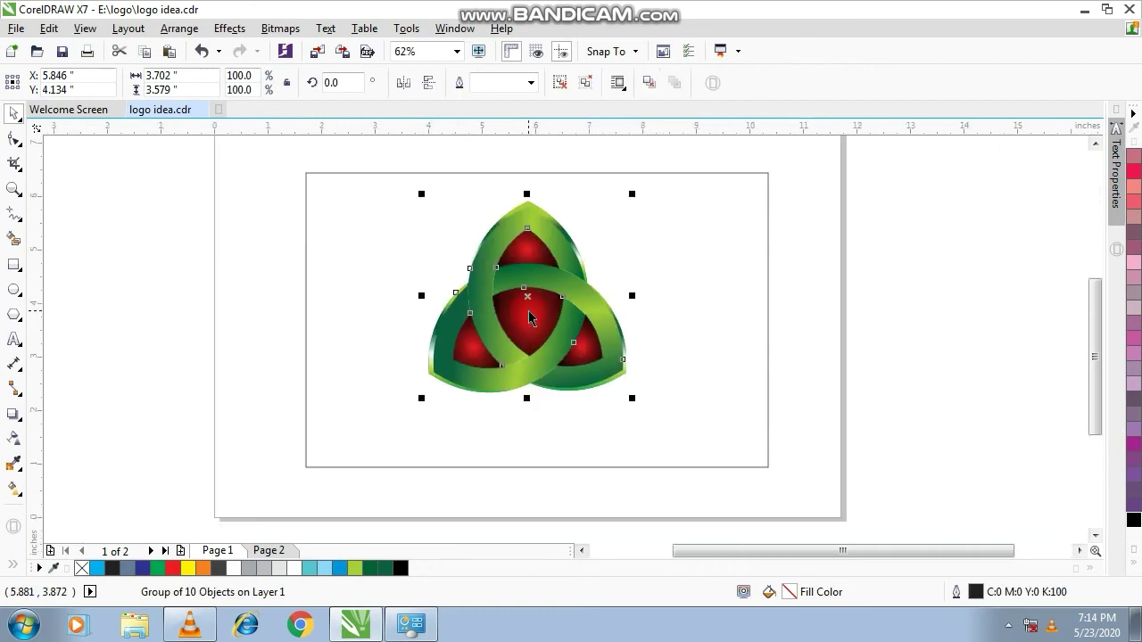
Create a vertically mirrored duplicate of the logo group directly beneath the original
{"action": "left_click_drag", "start_coordinate": [526, 193], "coordinate": [566, 430]}
{"action": "right_click", "coordinate": [566, 431]}
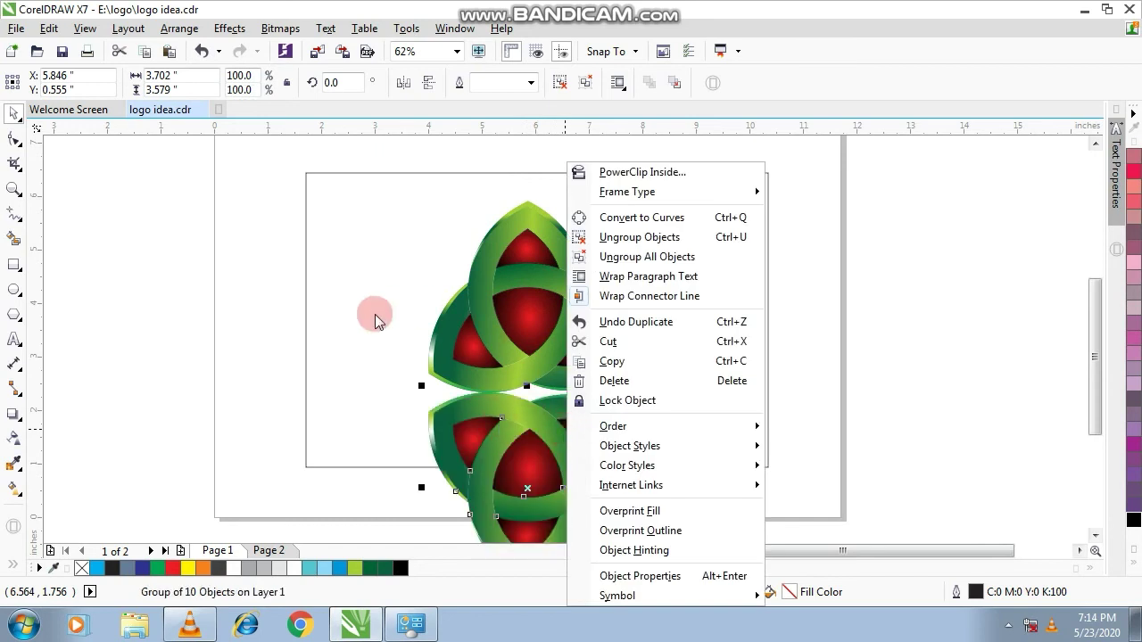
{"action": "left_click", "coordinate": [268, 369]}
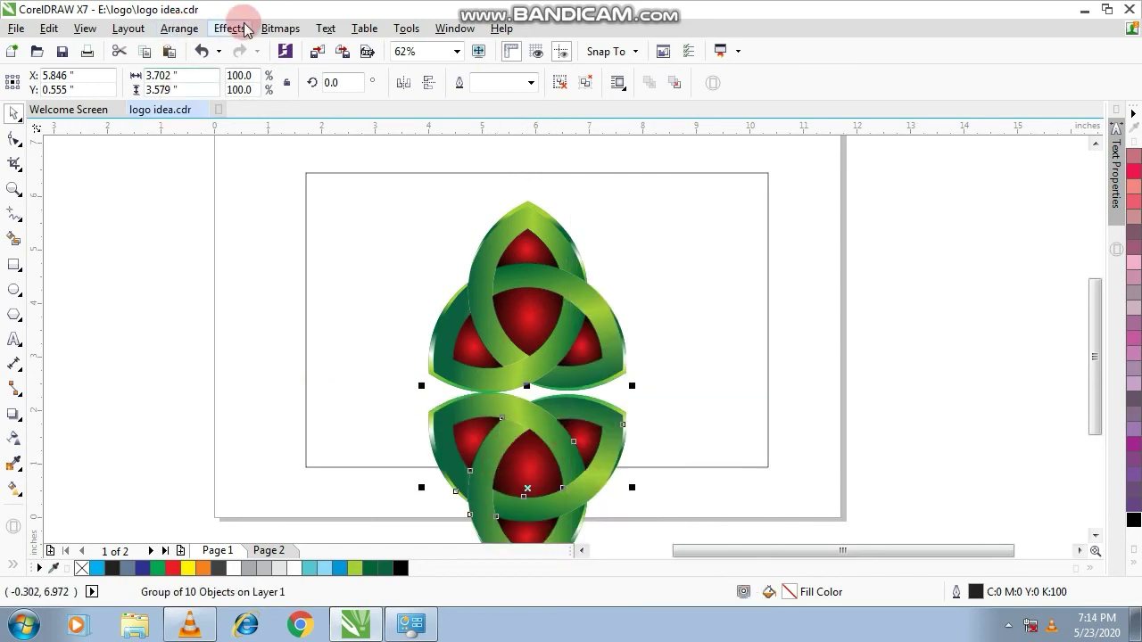
Convert the mirrored copy to a 100 dpi CMYK (32-bit) bitmap with anti-aliasing and a transparent background
{"action": "left_click", "coordinate": [275, 28]}
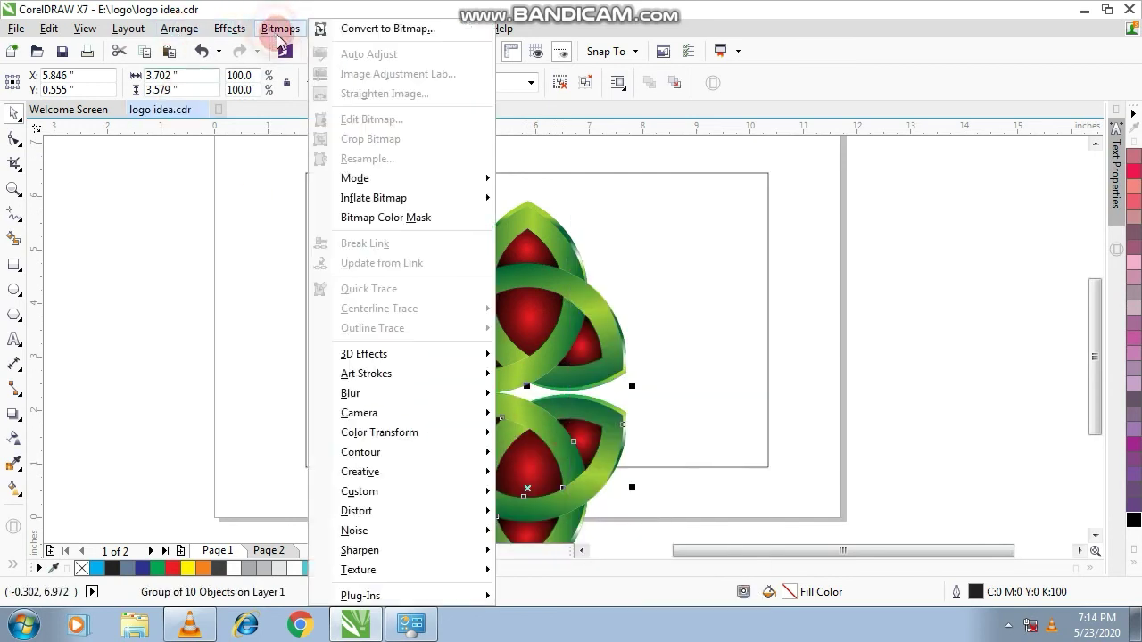
{"action": "left_click", "coordinate": [376, 30]}
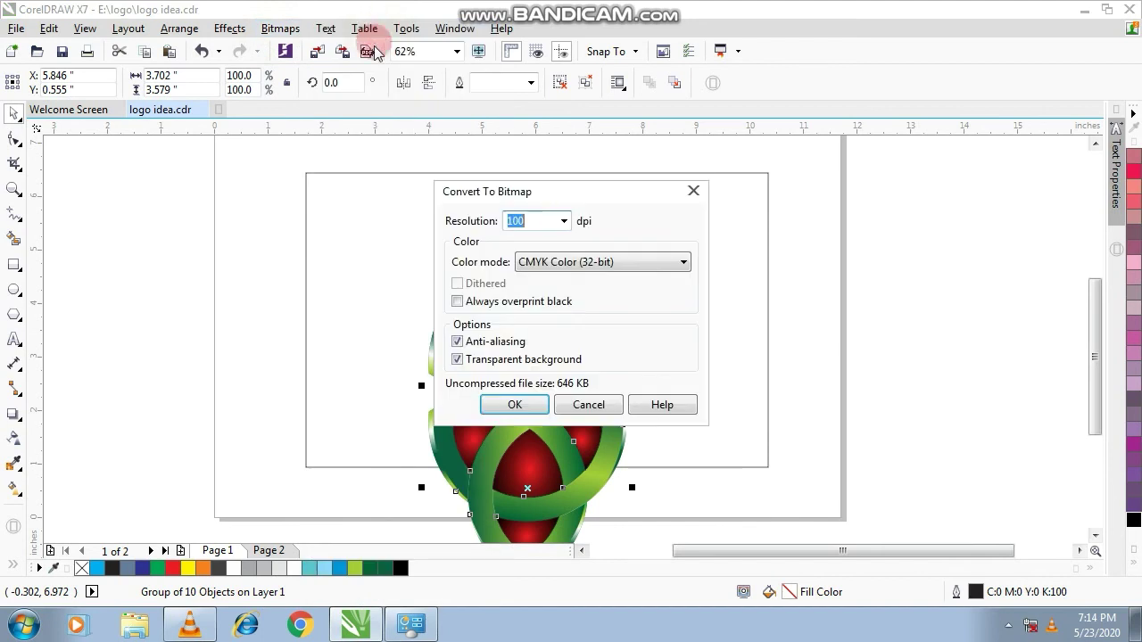
{"action": "left_click", "coordinate": [514, 406]}
{"action": "scroll", "coordinate": [551, 453], "scroll_direction": "down", "scroll_amount": 1}
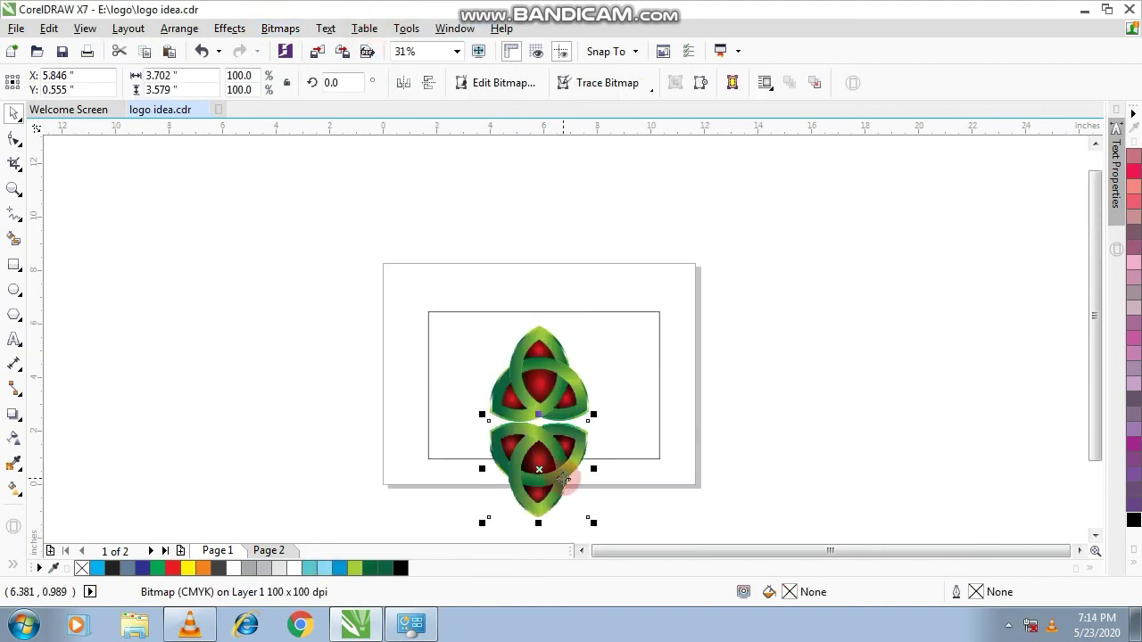
{"action": "scroll", "coordinate": [552, 453], "scroll_direction": "up", "scroll_amount": 1}
{"action": "left_click", "coordinate": [722, 482]}
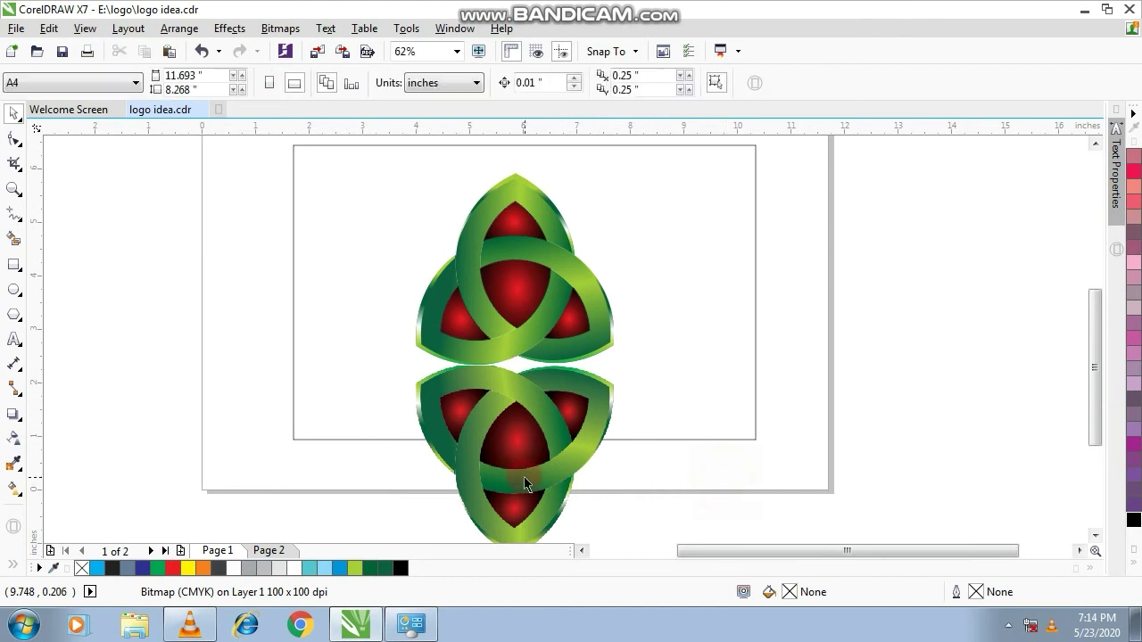
Apply a linear gradient transparency to the mirrored bitmap so that it fades out downward as a reflection
{"action": "left_click", "coordinate": [523, 459]}
{"action": "left_click", "coordinate": [18, 439]}
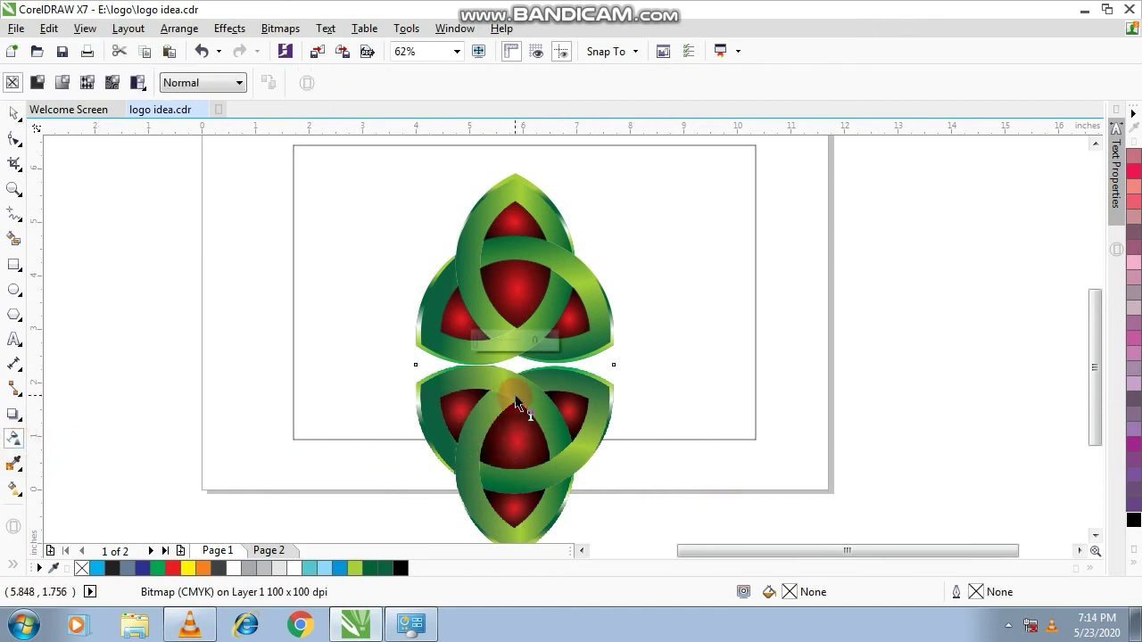
{"action": "left_click_drag", "start_coordinate": [516, 401], "coordinate": [528, 488]}
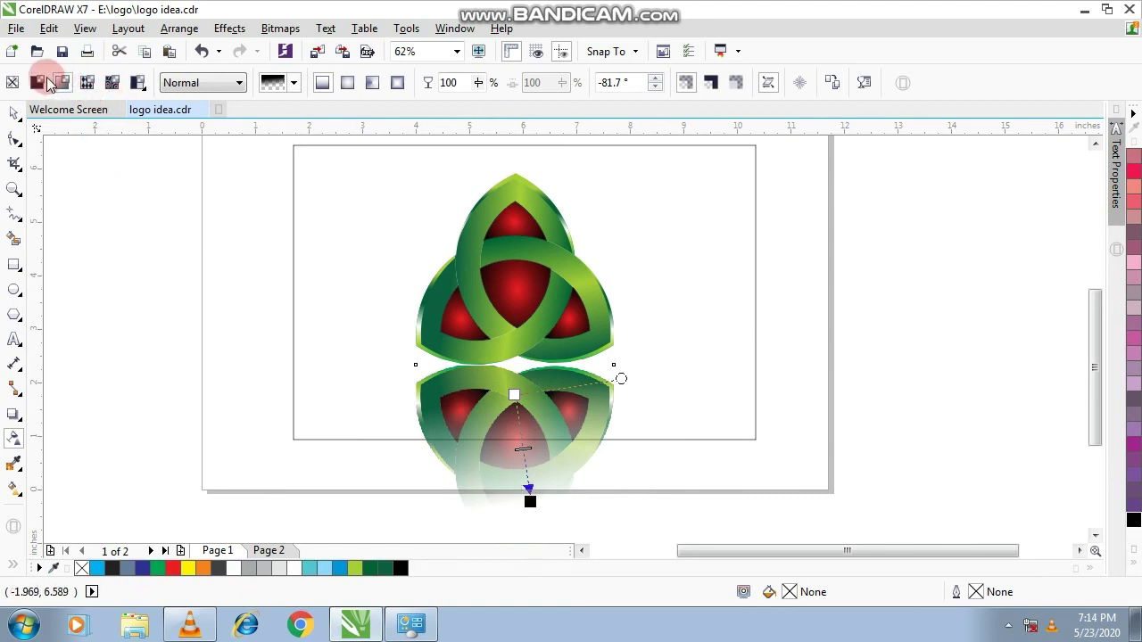
Replace the mirrored bitmap's gradient transparency with a uniform transparency of 74
{"action": "left_click", "coordinate": [61, 82]}
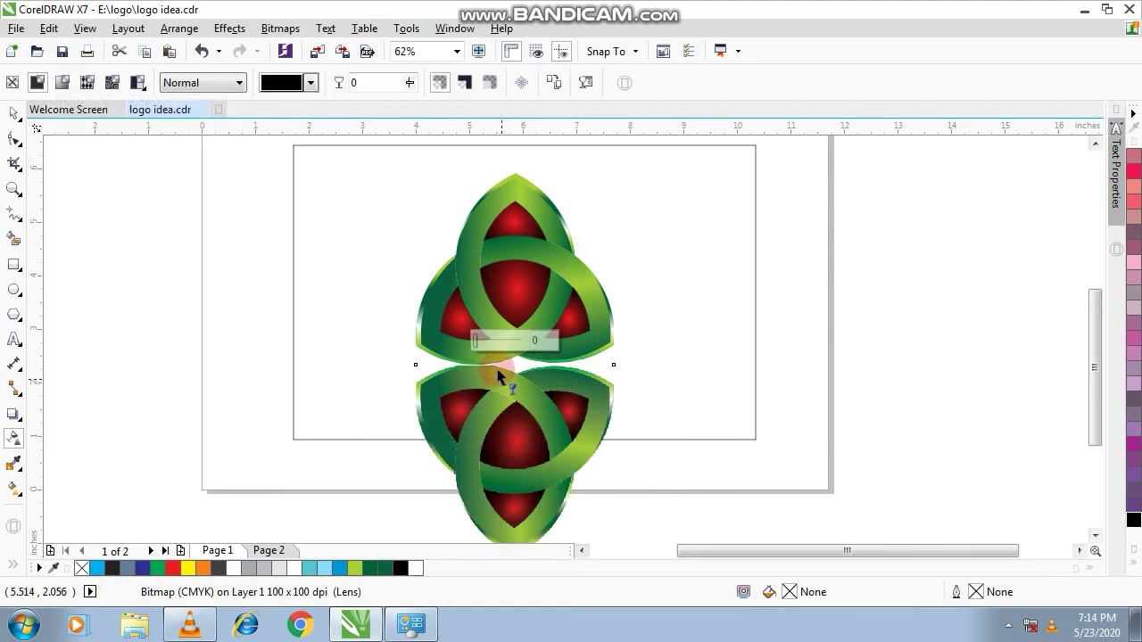
{"action": "left_click", "coordinate": [408, 82]}
{"action": "left_click", "coordinate": [426, 105]}
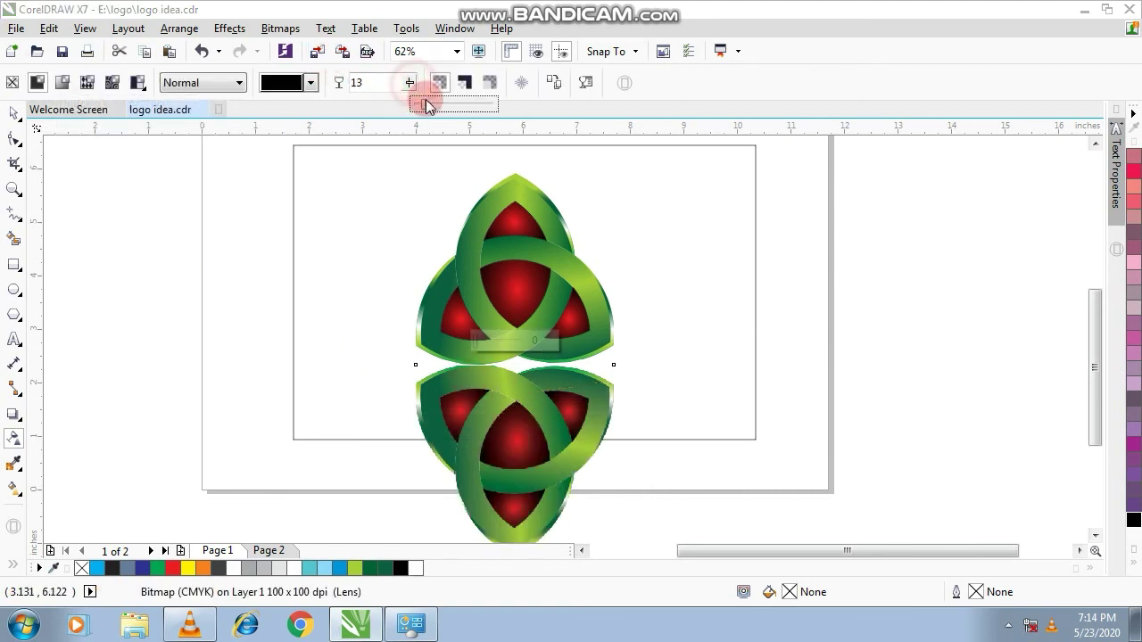
{"action": "left_click_drag", "start_coordinate": [426, 105], "coordinate": [453, 106]}
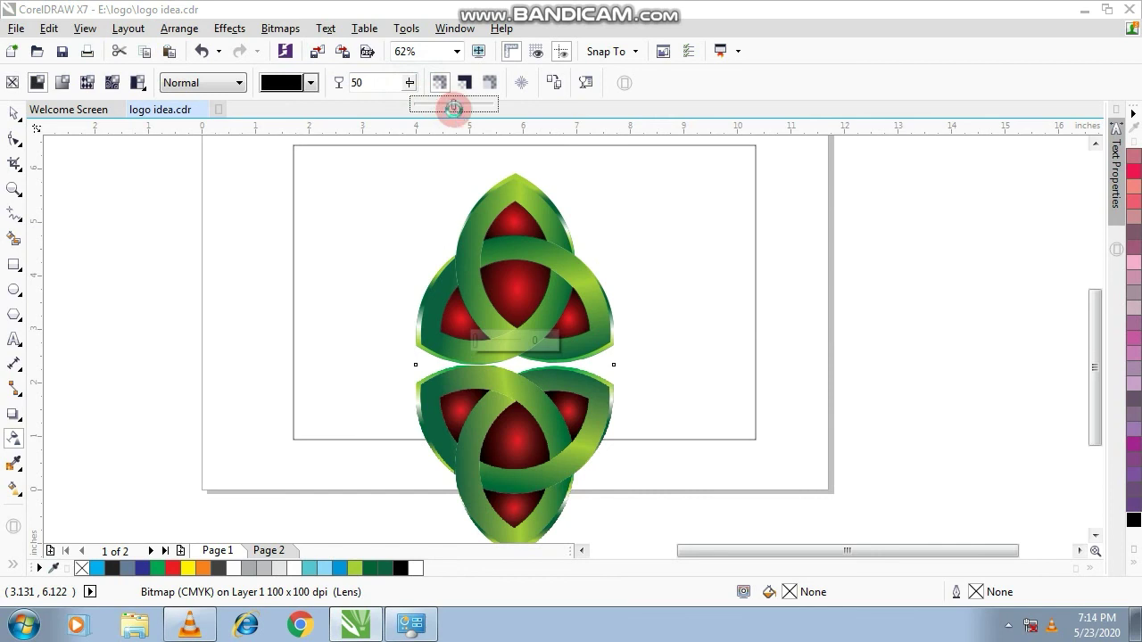
{"action": "left_click", "coordinate": [409, 82]}
{"action": "left_click", "coordinate": [430, 105]}
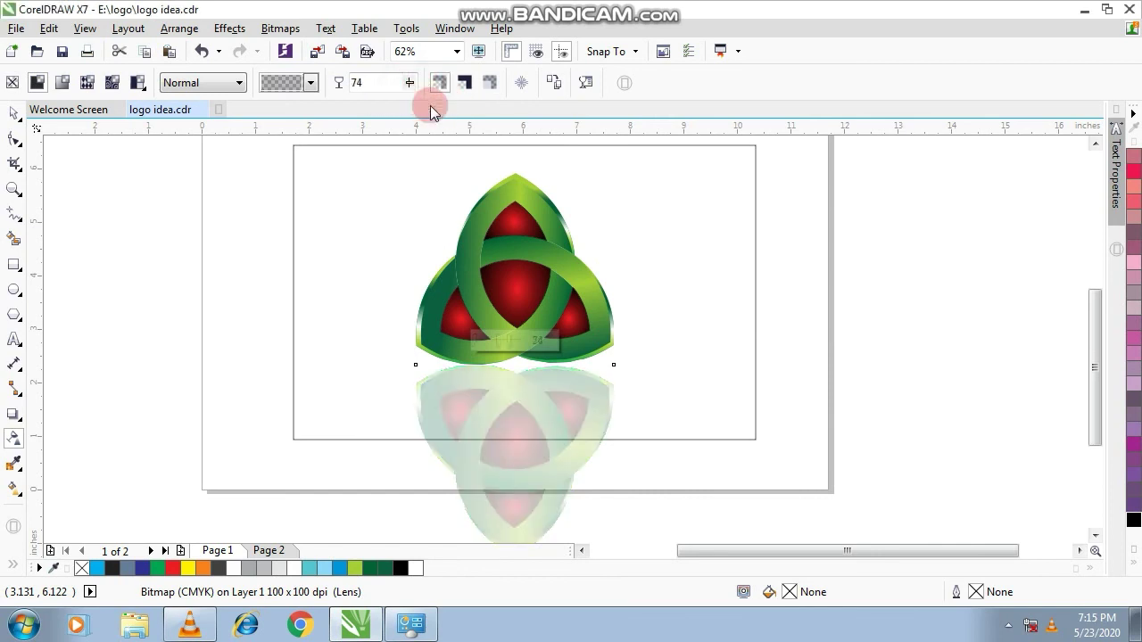
{"action": "left_click", "coordinate": [14, 114]}
{"action": "left_click", "coordinate": [174, 325]}
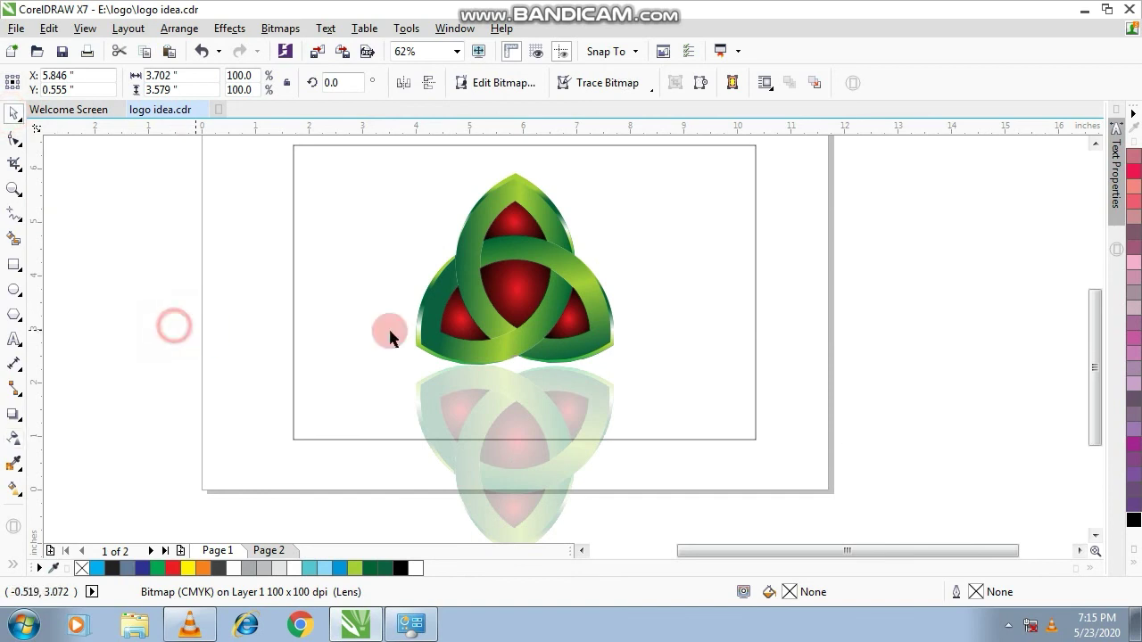
Fill the rectangle behind the logo with a horizontal black-to-white linear fountain fill using the Interactive Fill tool
{"action": "left_click", "coordinate": [662, 334]}
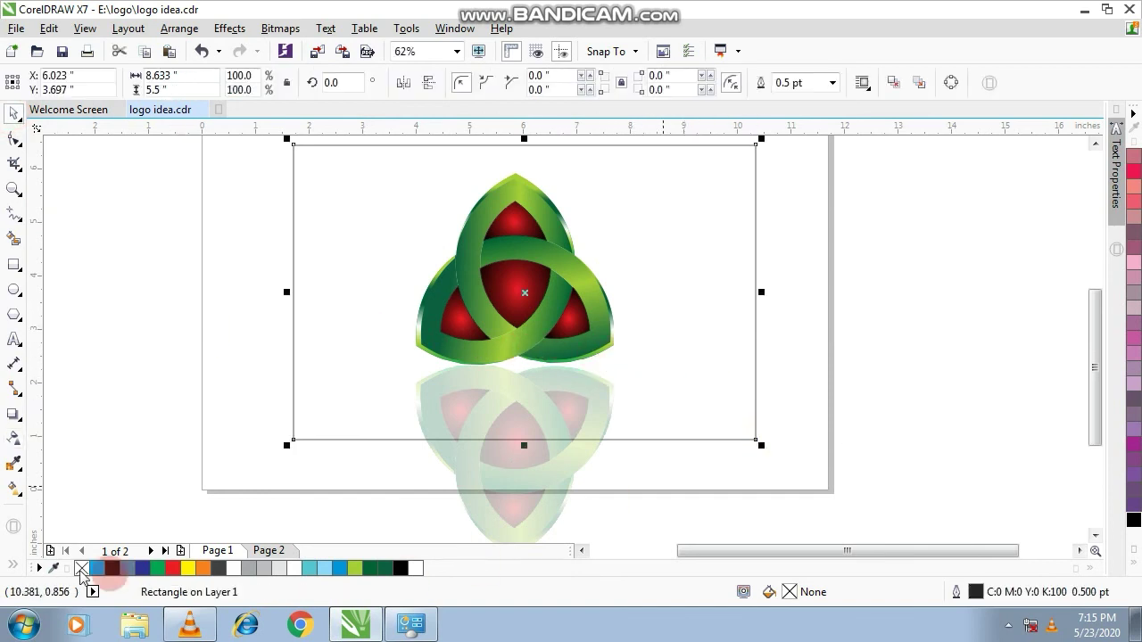
{"action": "left_click", "coordinate": [13, 488]}
{"action": "left_click_drag", "start_coordinate": [306, 331], "coordinate": [755, 327]}
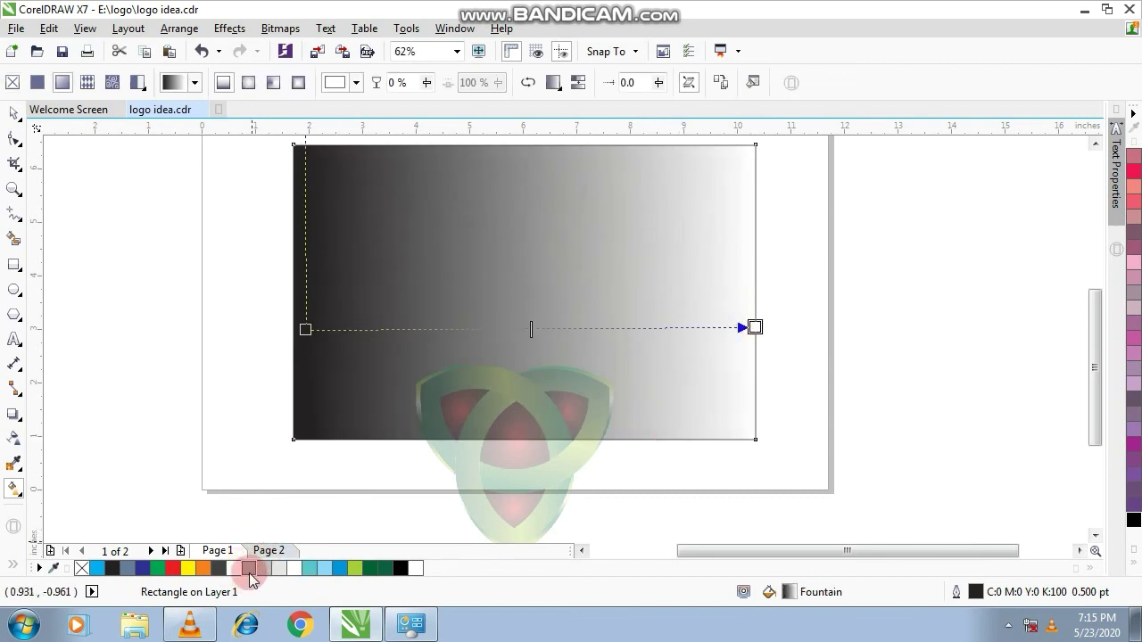
Try a light grey end colour on the rectangle's linear gradient and undo it
{"action": "left_click_drag", "start_coordinate": [280, 571], "coordinate": [755, 328]}
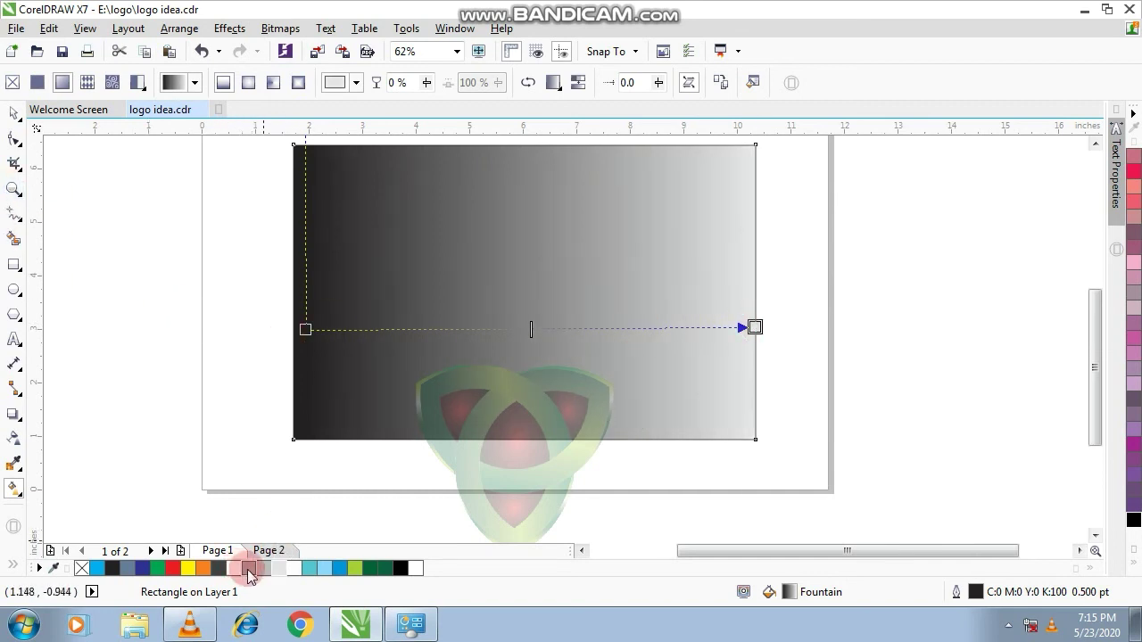
{"action": "left_click_drag", "start_coordinate": [253, 578], "coordinate": [243, 411]}
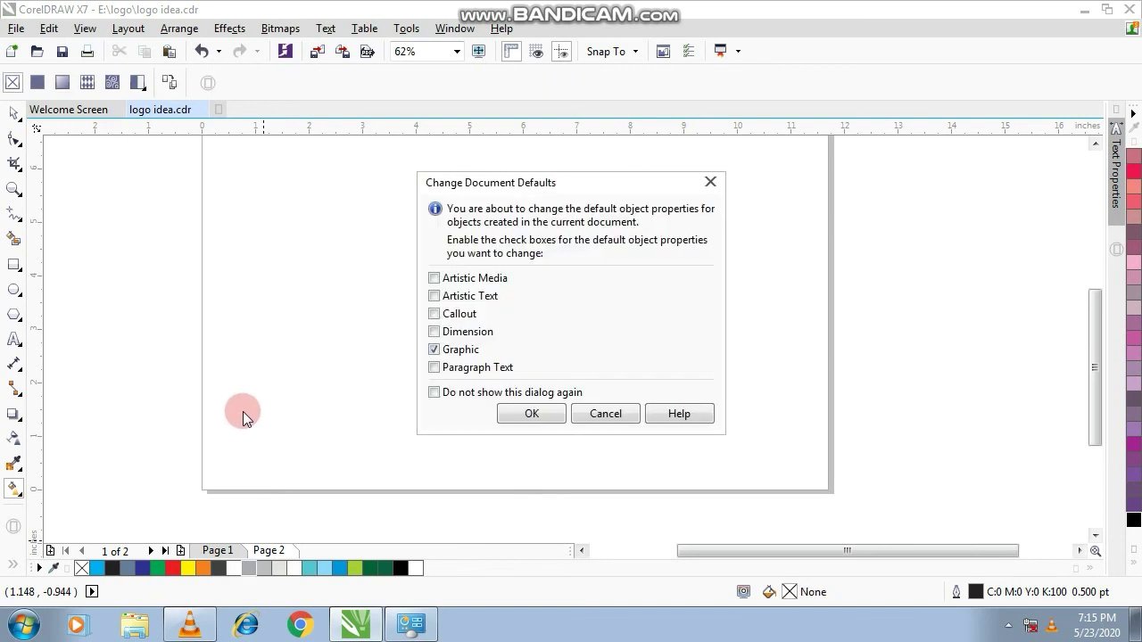
{"action": "left_click", "coordinate": [605, 413]}
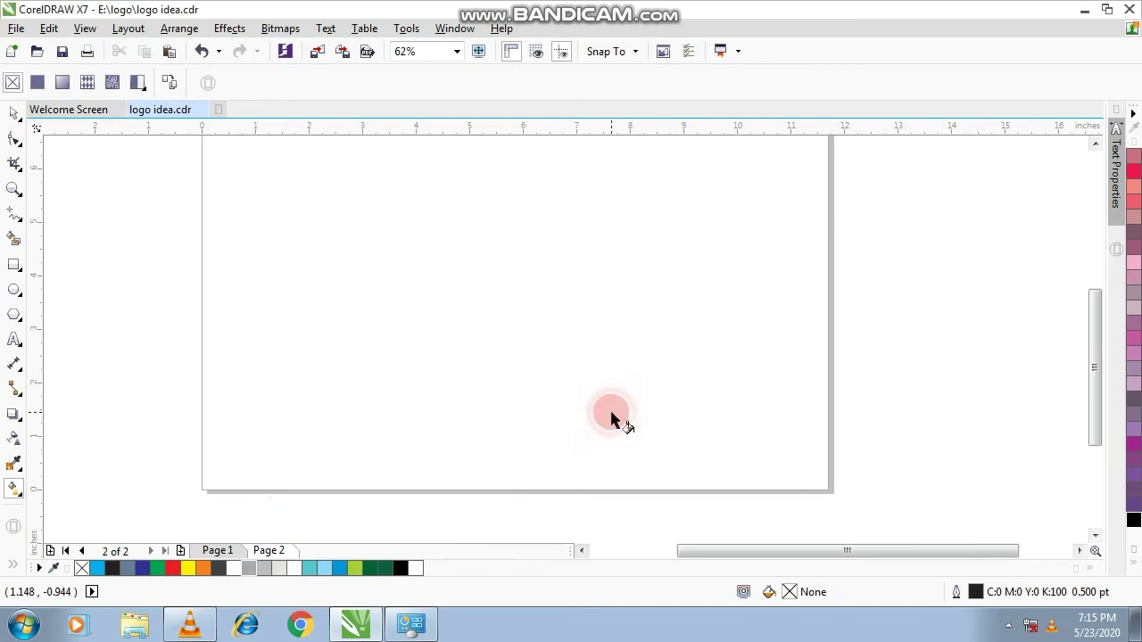
{"action": "key", "text": "ctrl+z"}
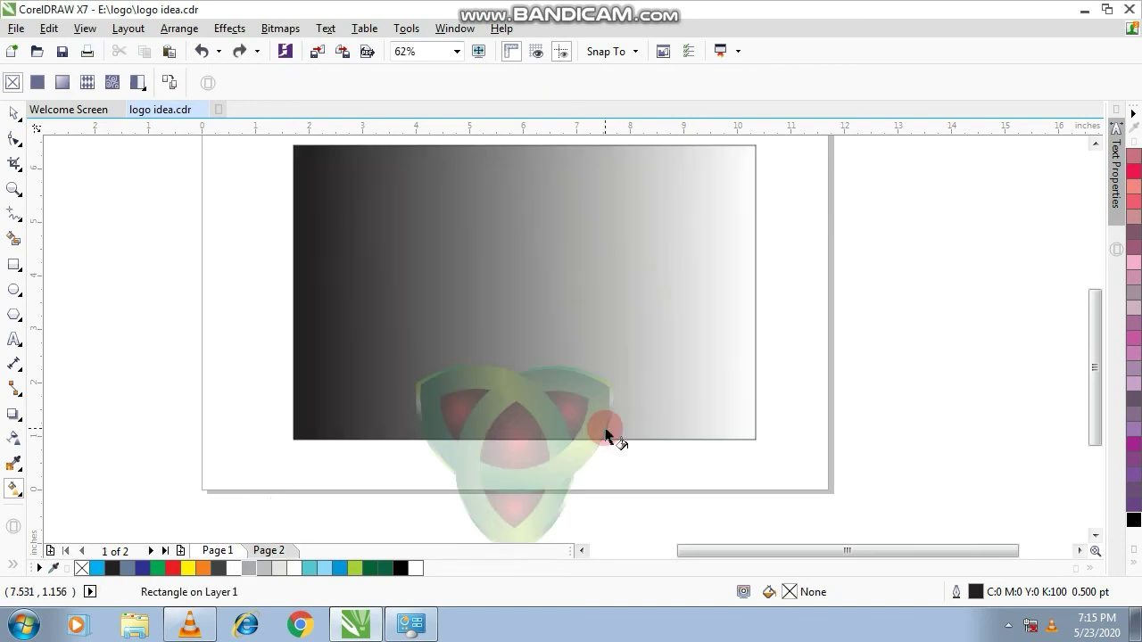
Change the rectangle's gradient to an elliptical fountain fill with a white centre, stretch it taller and centre it on the rectangle
{"action": "left_click", "coordinate": [351, 284]}
{"action": "left_click", "coordinate": [13, 113]}
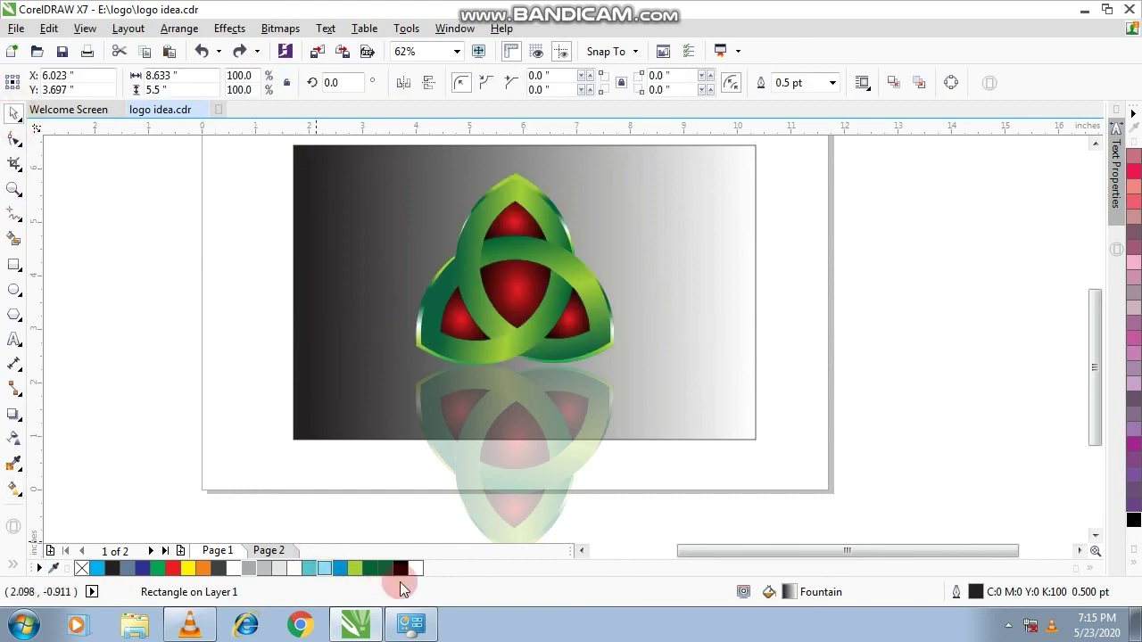
{"action": "left_click", "coordinate": [527, 531]}
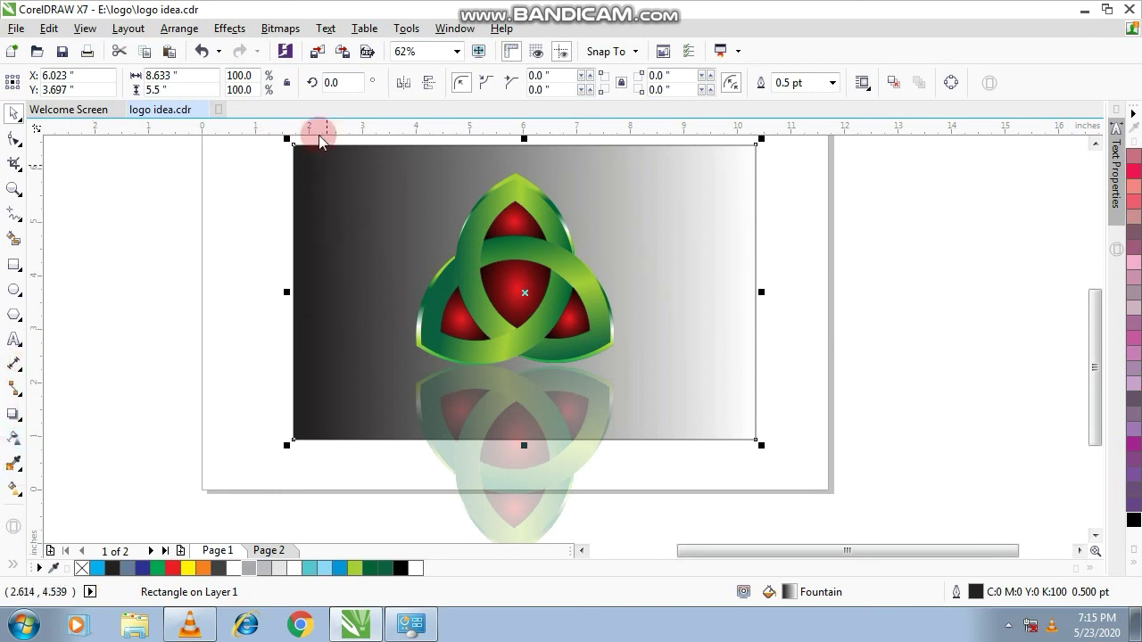
{"action": "left_click", "coordinate": [13, 487]}
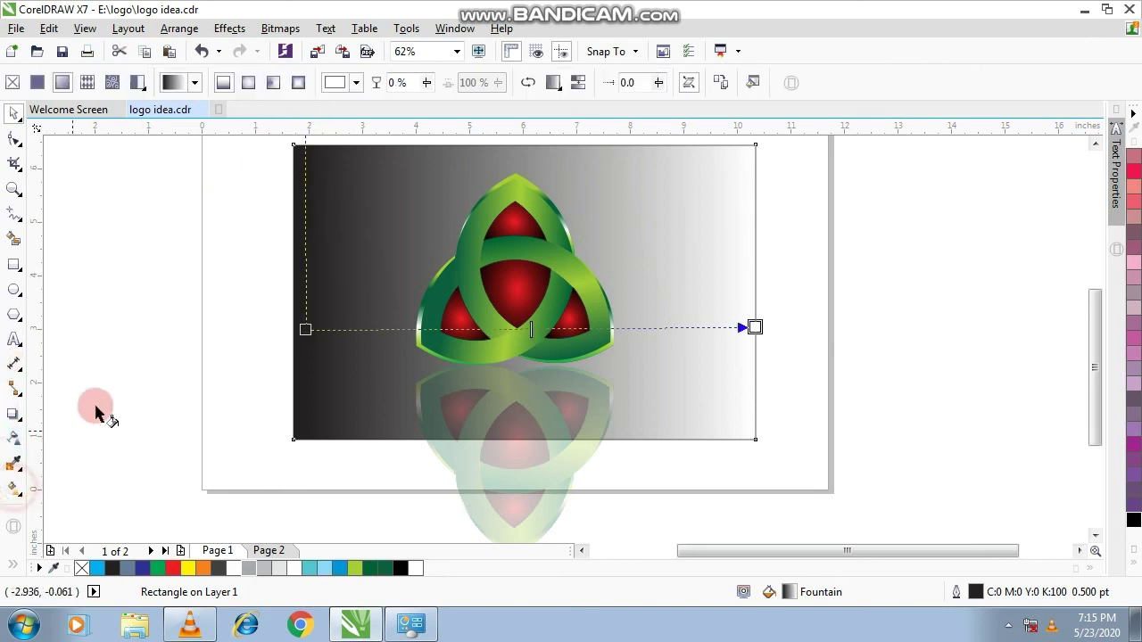
{"action": "left_click", "coordinate": [249, 83]}
{"action": "left_click_drag", "start_coordinate": [606, 328], "coordinate": [688, 328]}
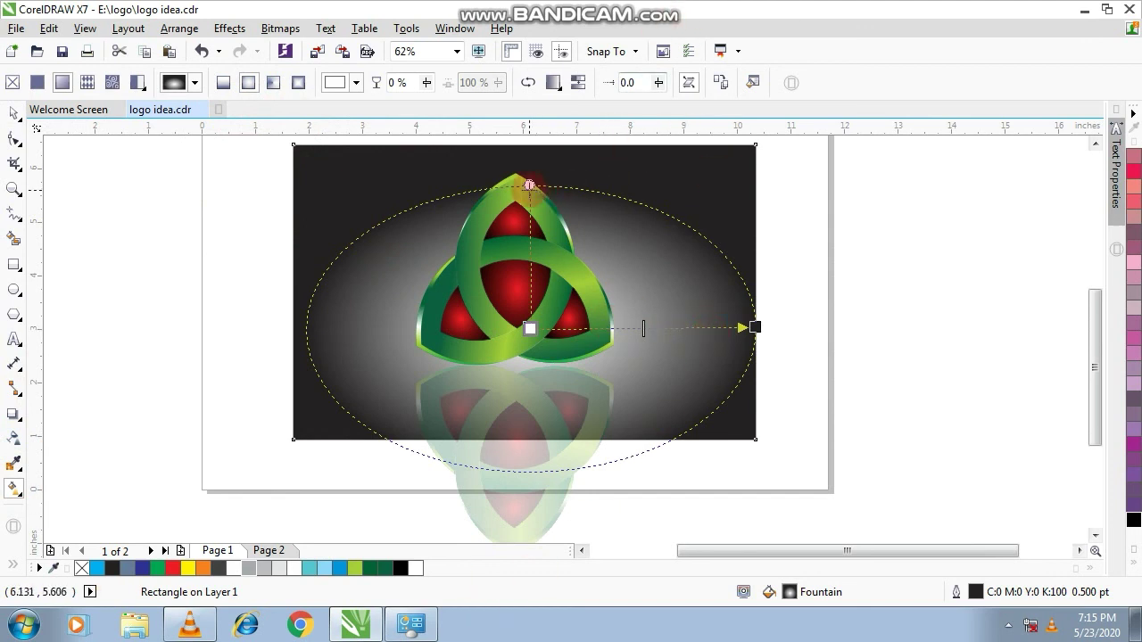
{"action": "left_click_drag", "start_coordinate": [529, 187], "coordinate": [528, 137]}
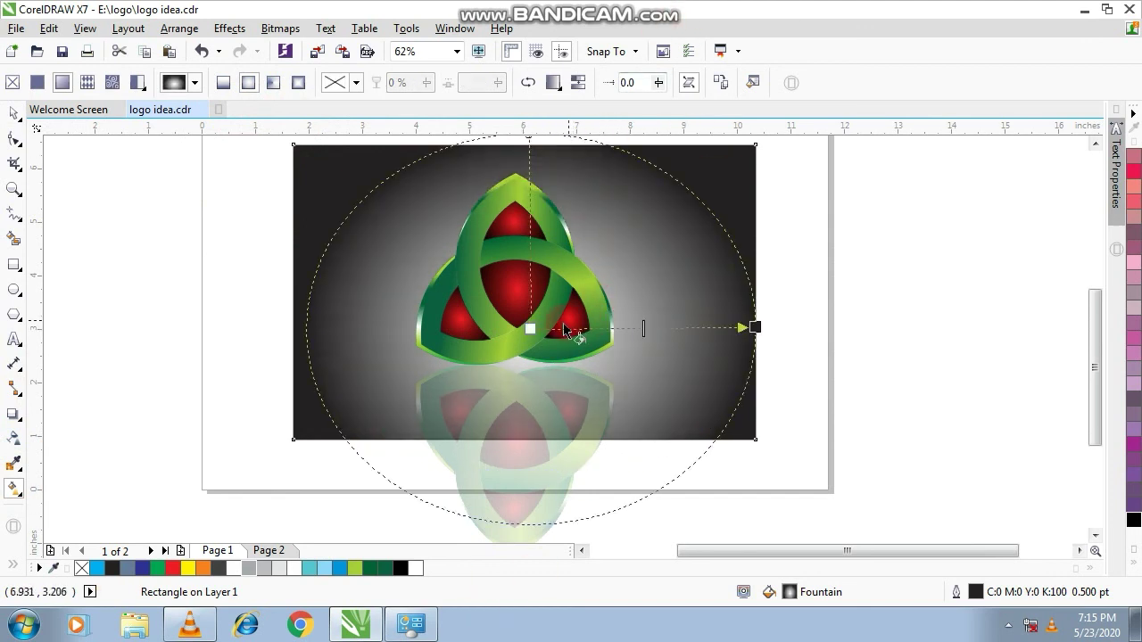
{"action": "left_click_drag", "start_coordinate": [529, 328], "coordinate": [524, 292]}
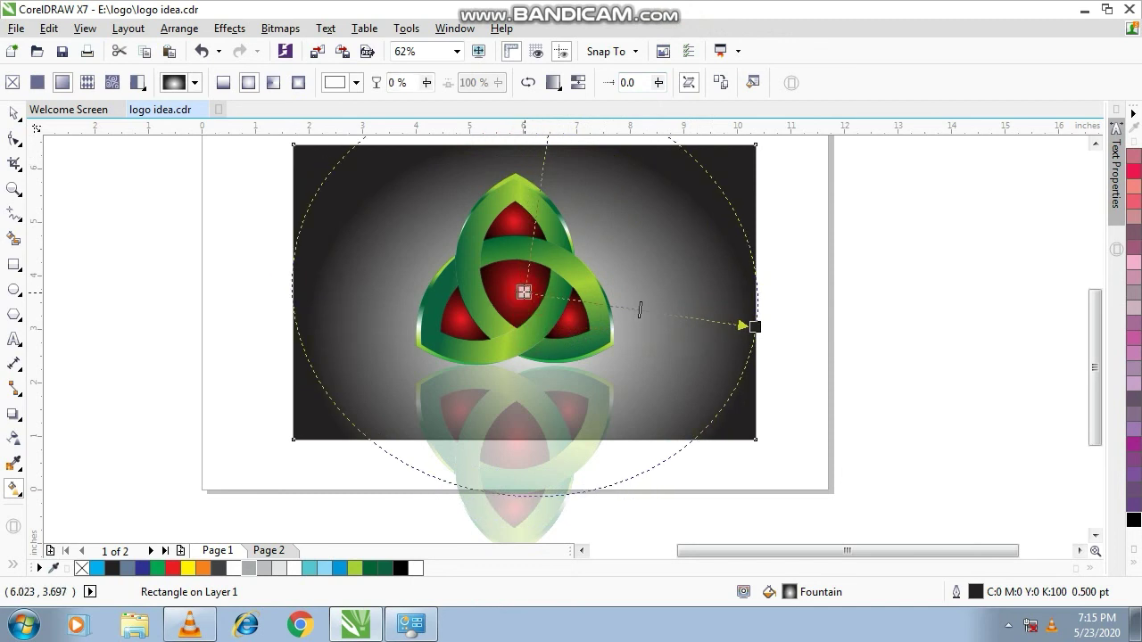
Darken the elliptical gradient by shifting its midpoint close to the centre, and extend its outer edge just beyond the rectangle
{"action": "left_click", "coordinate": [756, 328]}
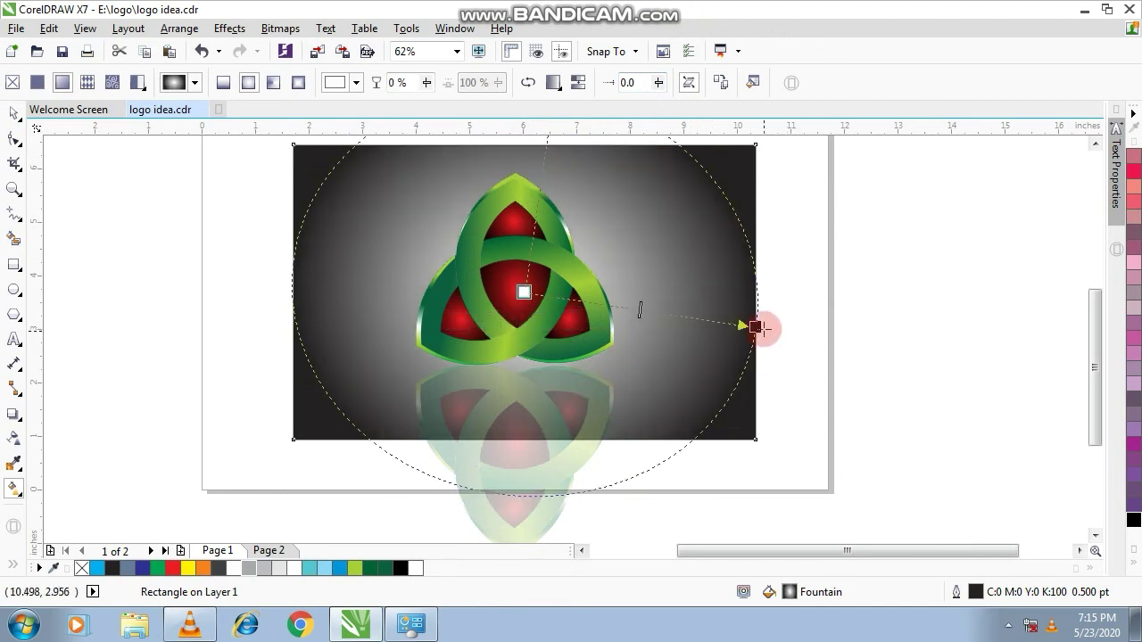
{"action": "left_click_drag", "start_coordinate": [714, 322], "coordinate": [710, 319]}
{"action": "left_click_drag", "start_coordinate": [620, 307], "coordinate": [548, 297]}
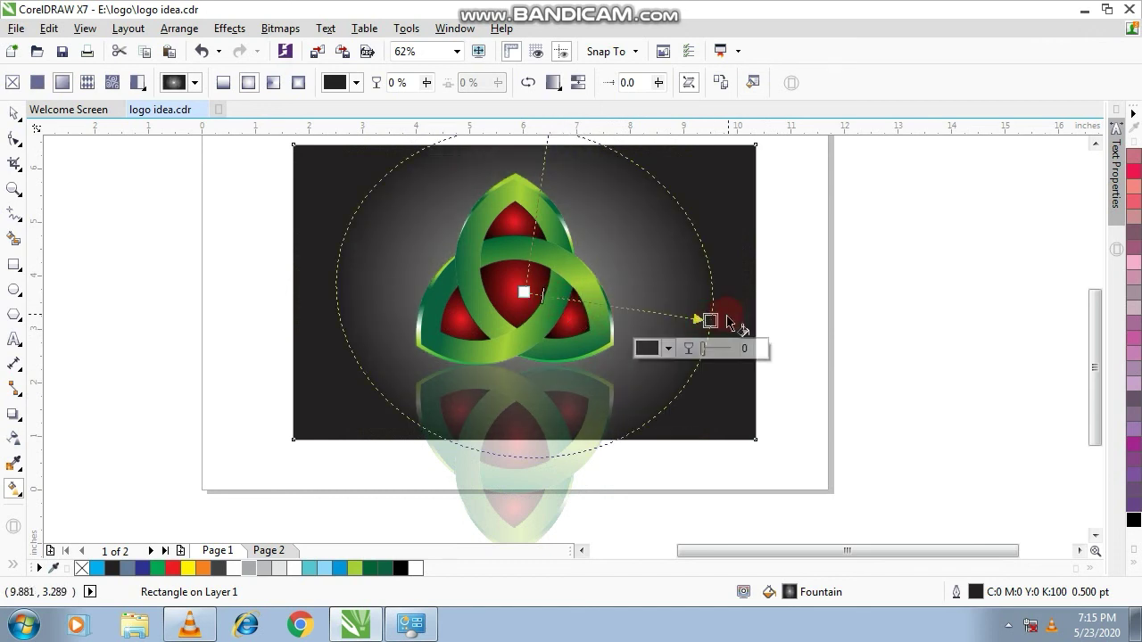
{"action": "left_click_drag", "start_coordinate": [711, 319], "coordinate": [765, 338]}
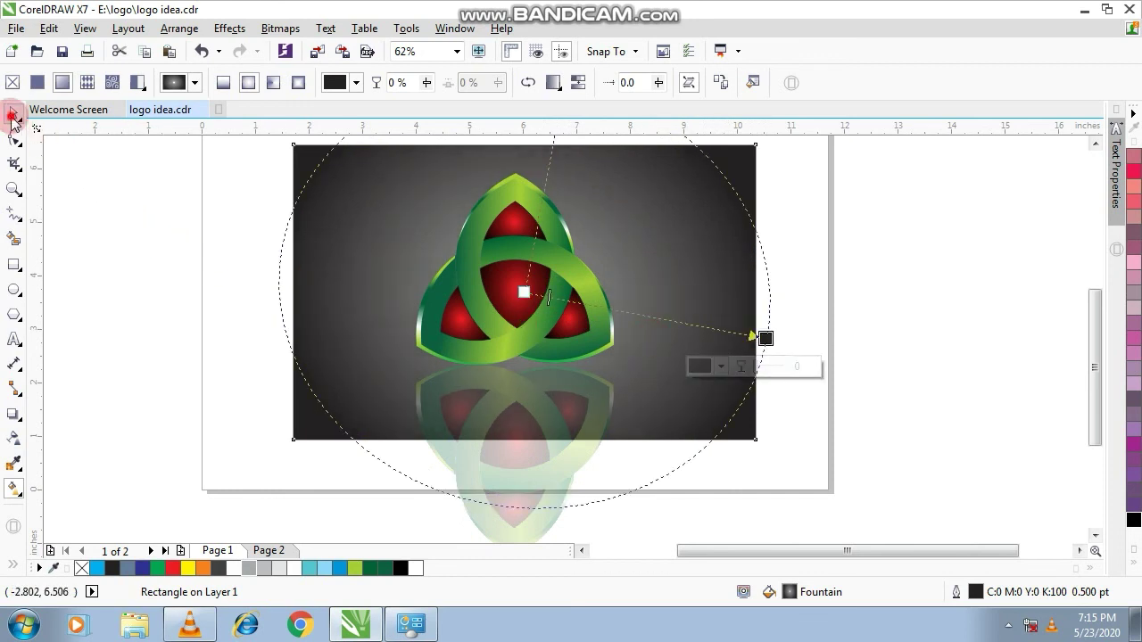
{"action": "left_click", "coordinate": [11, 117]}
PowerClip the faded mirrored bitmap inside the gradient rectangle
{"action": "left_click", "coordinate": [562, 488]}
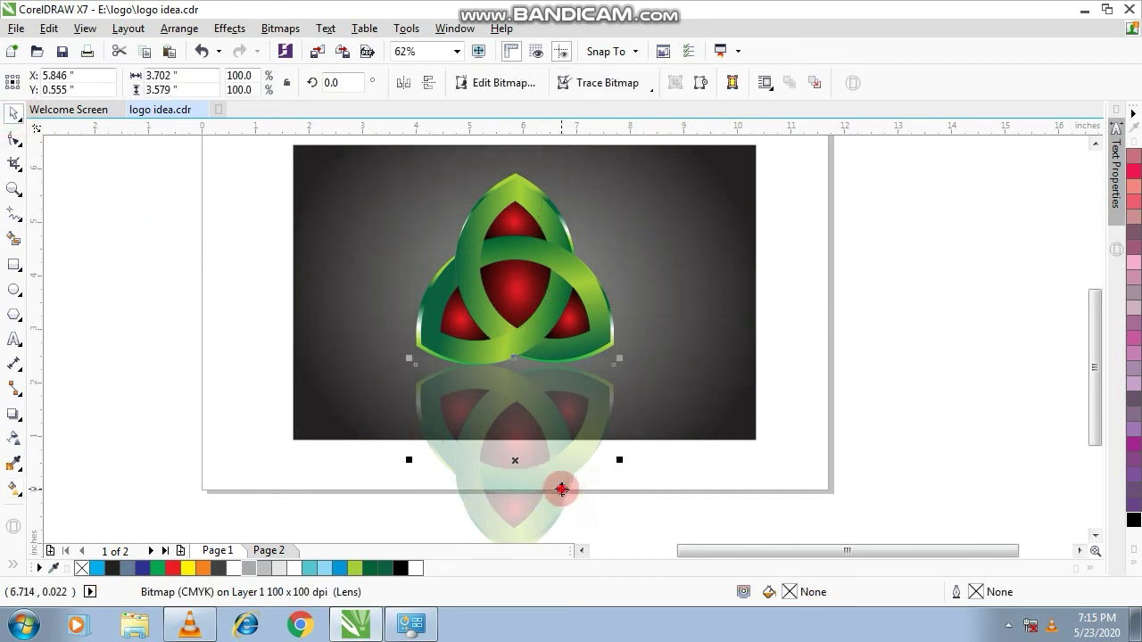
{"action": "left_click", "coordinate": [145, 345]}
{"action": "left_click", "coordinate": [509, 497]}
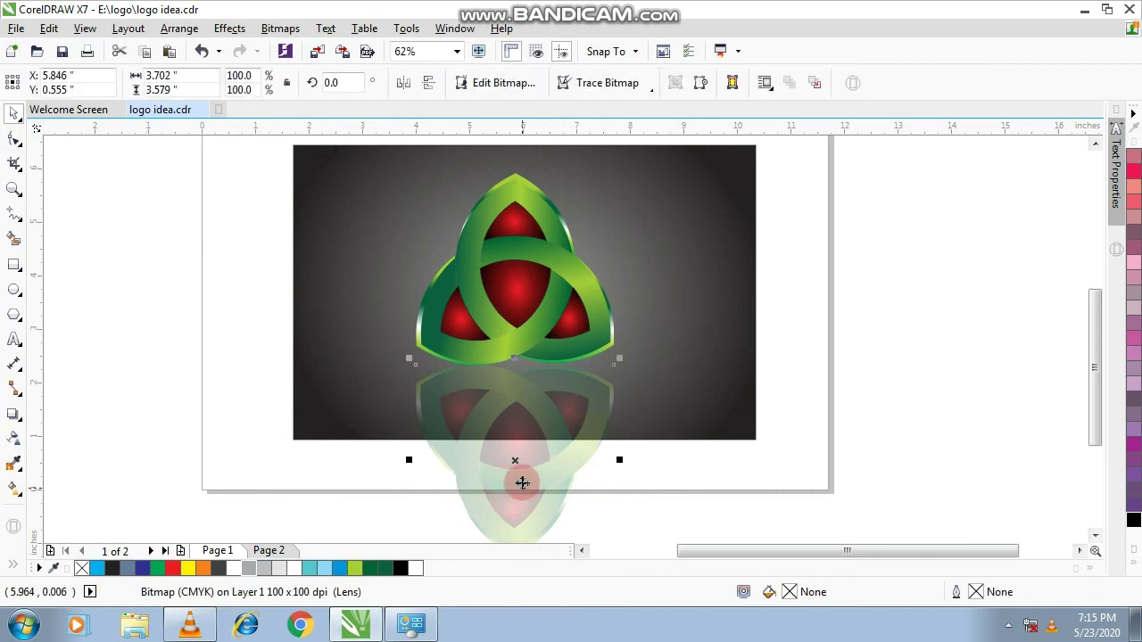
{"action": "left_click_drag", "start_coordinate": [520, 479], "coordinate": [531, 422]}
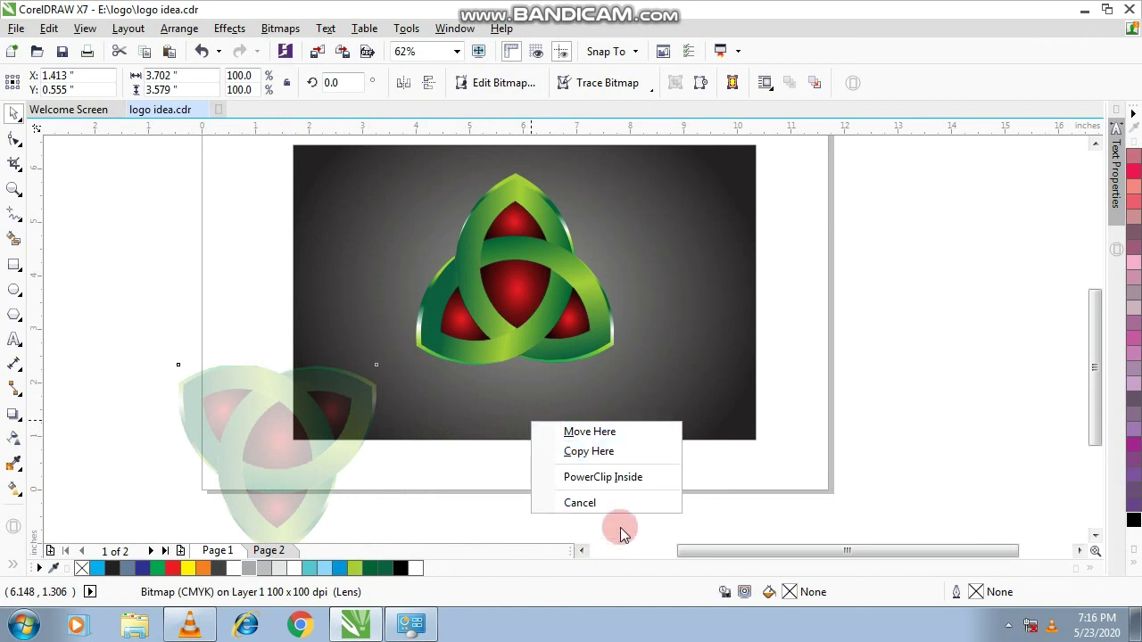
{"action": "left_click", "coordinate": [603, 477]}
{"action": "left_click", "coordinate": [592, 407]}
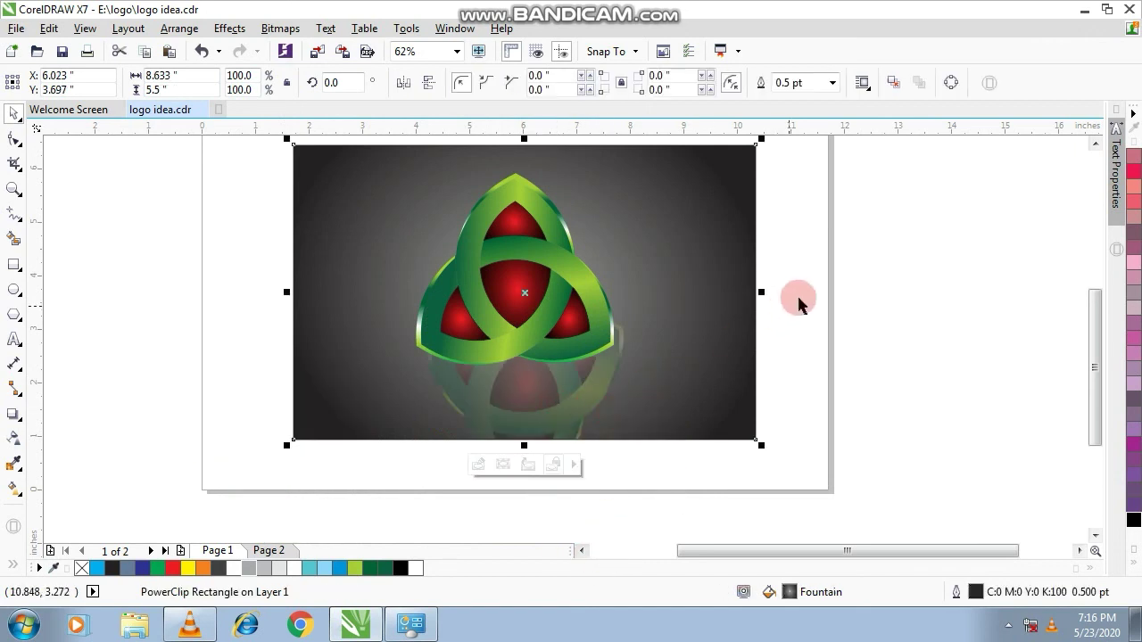
Open the PowerClip contents for editing and move the reflection down directly beneath the logo
{"action": "right_click", "coordinate": [575, 406]}
{"action": "left_click", "coordinate": [640, 139]}
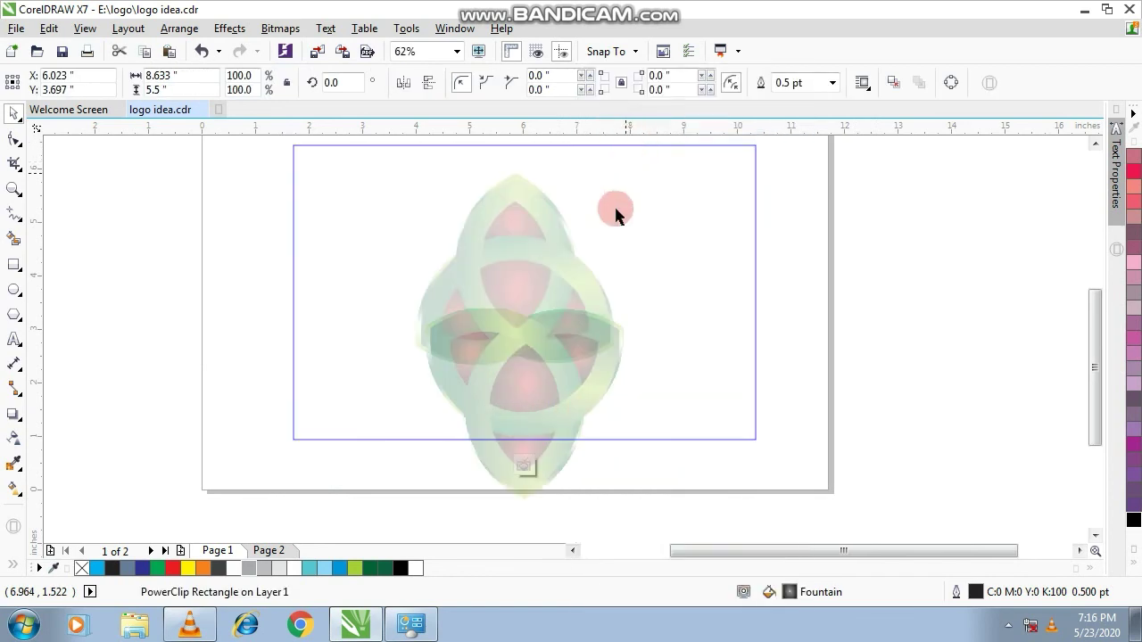
{"action": "left_click_drag", "start_coordinate": [578, 382], "coordinate": [530, 407]}
{"action": "scroll", "coordinate": [531, 406], "scroll_direction": "up", "scroll_amount": 4}
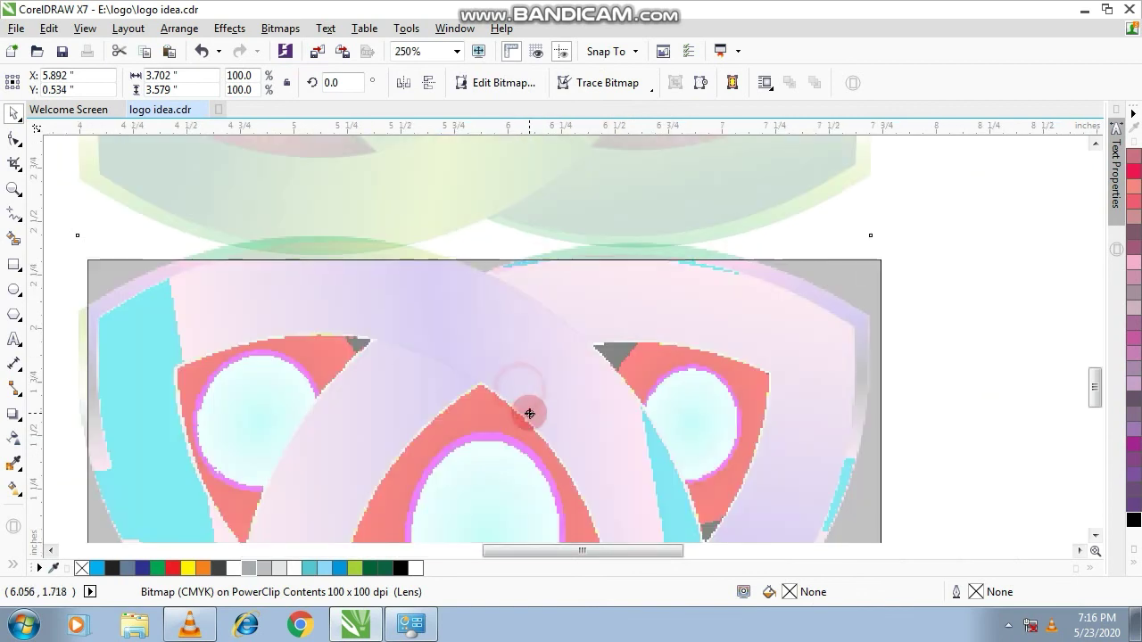
{"action": "scroll", "coordinate": [526, 401], "scroll_direction": "down", "scroll_amount": 2}
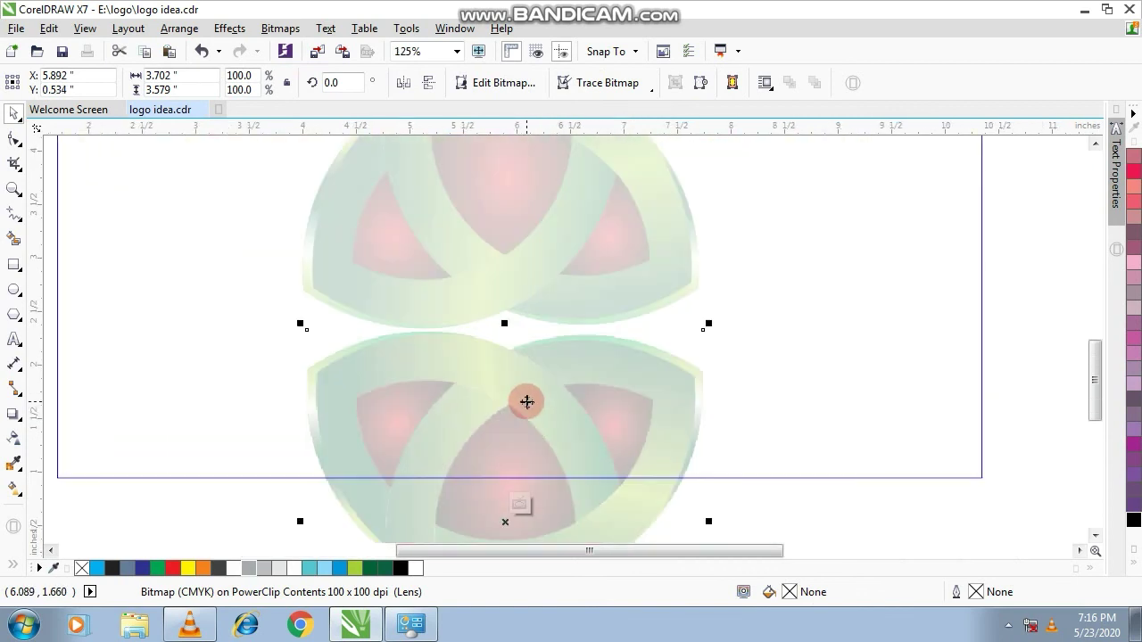
Mirror the reflection bitmap horizontally and finish editing the PowerClip contents
{"action": "left_click", "coordinate": [404, 83]}
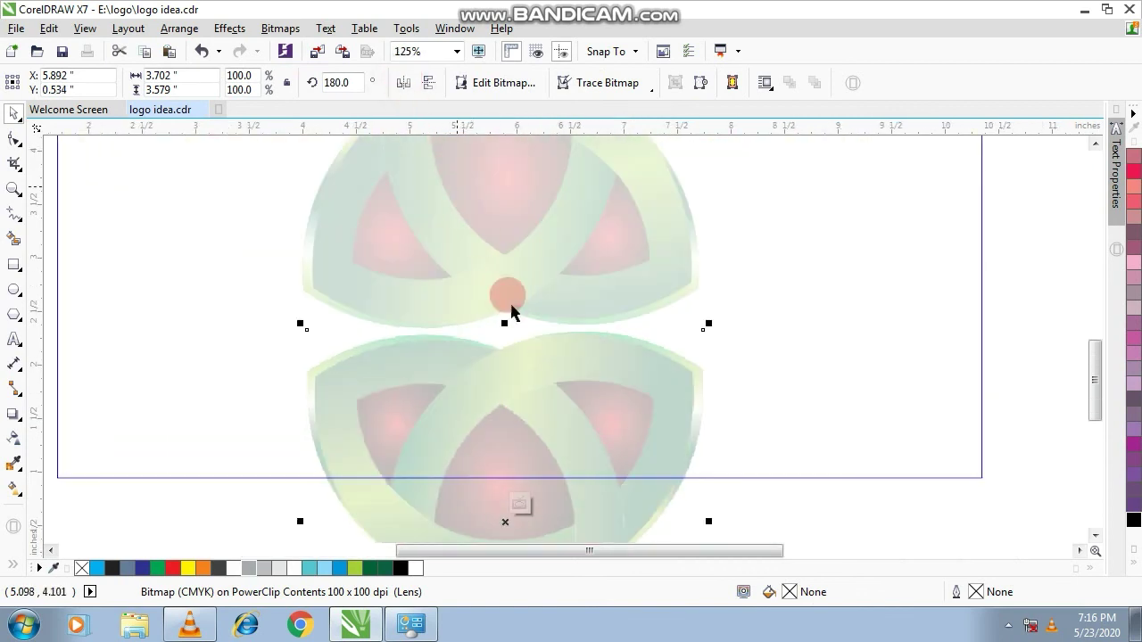
{"action": "left_click_drag", "start_coordinate": [510, 308], "coordinate": [527, 464]}
{"action": "scroll", "coordinate": [523, 352], "scroll_direction": "down", "scroll_amount": 2}
{"action": "scroll", "coordinate": [515, 464], "scroll_direction": "down", "scroll_amount": 1}
{"action": "left_click", "coordinate": [518, 465]}
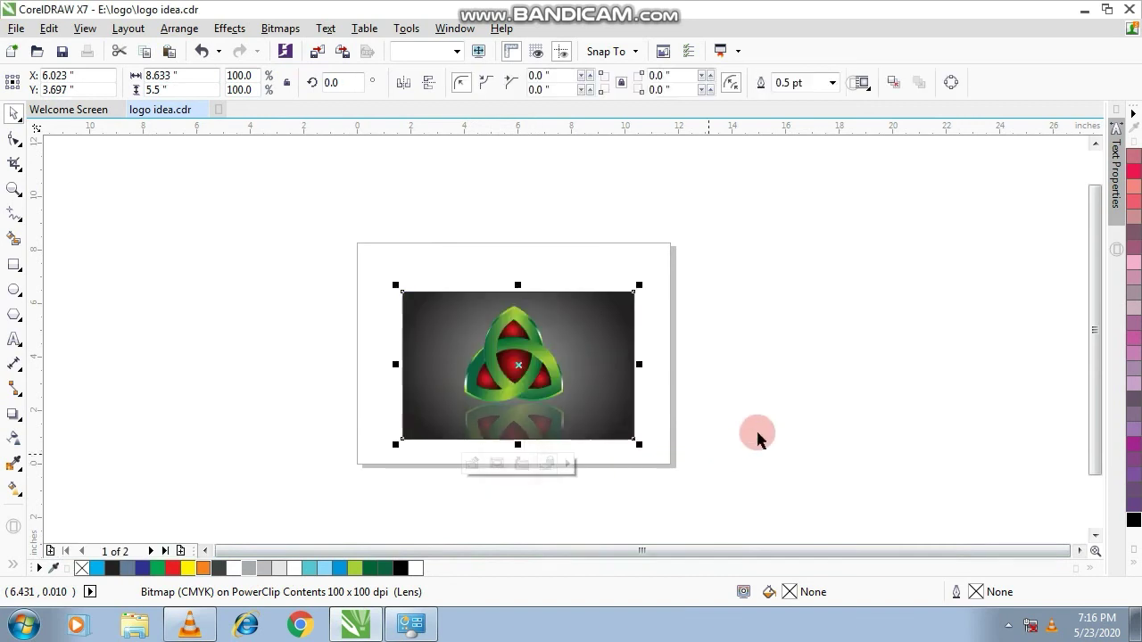
{"action": "left_click", "coordinate": [764, 421]}
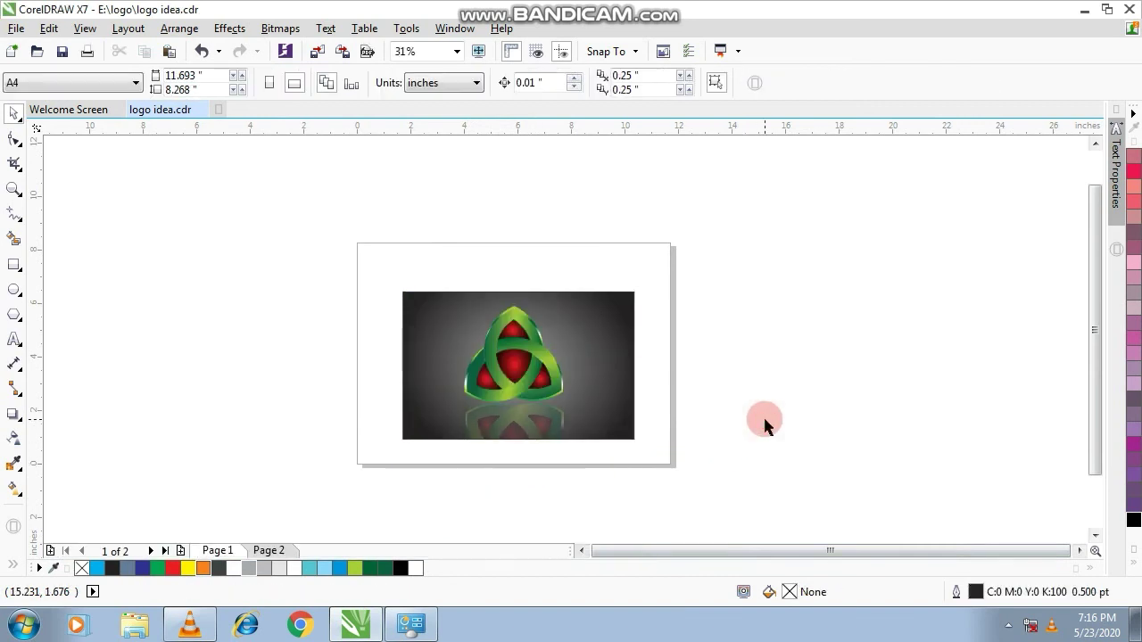
{"action": "key", "text": "F4"}
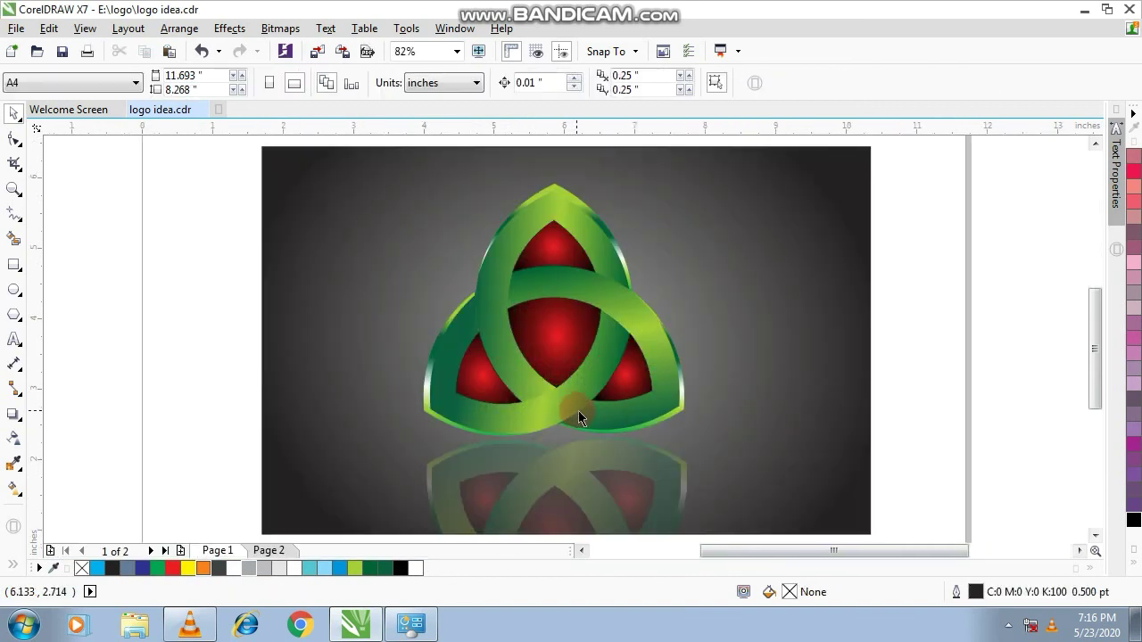